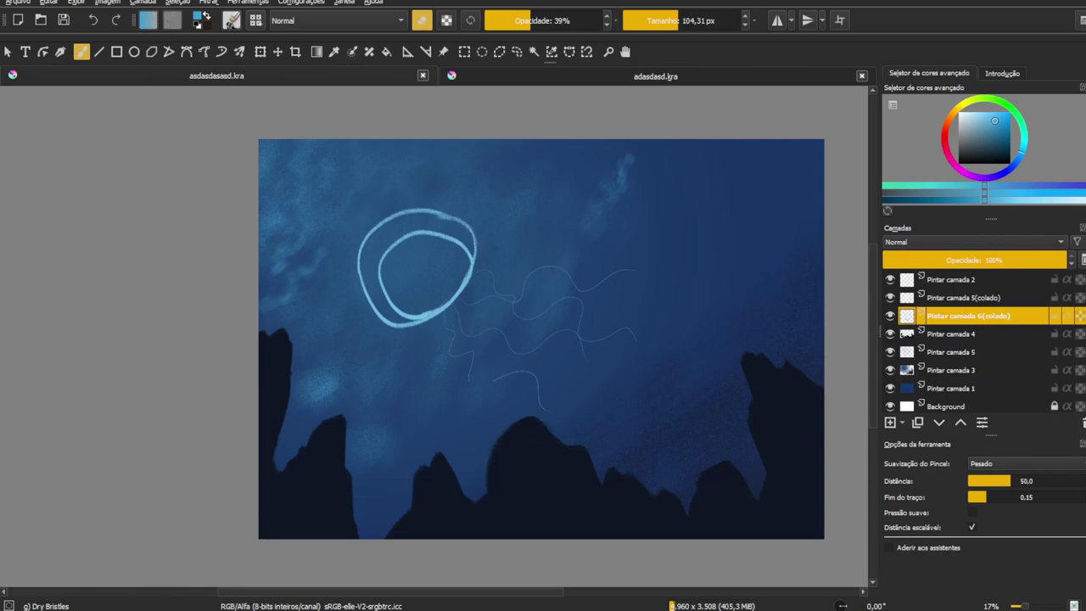
# Step: Frame the upper-left sky and switch to painting on Pintar camada 5
pyautogui.scroll(3, 432, 199)
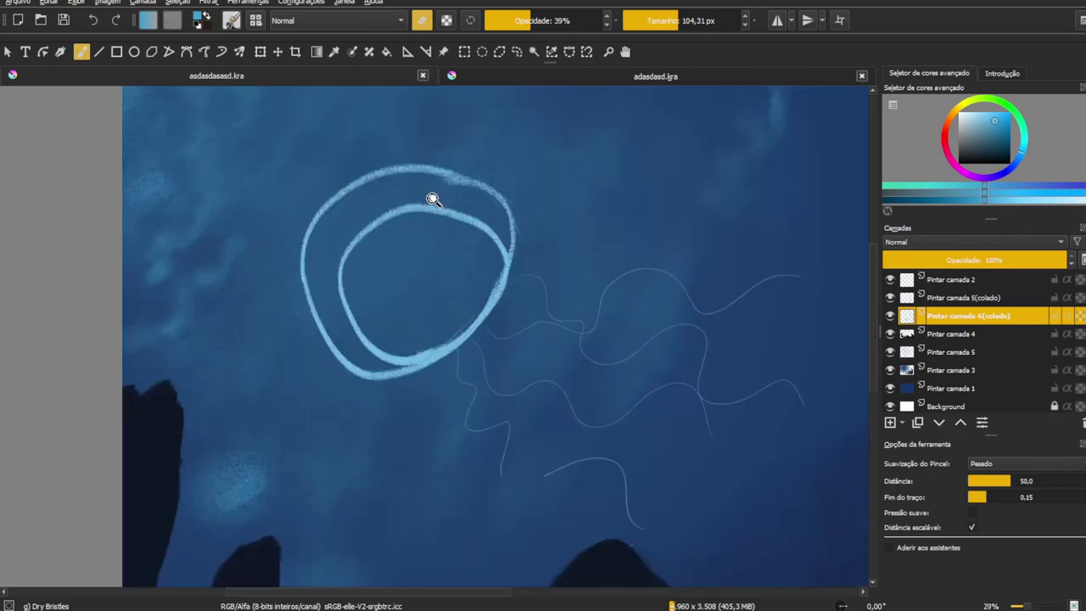
pyautogui.moveTo(288, 231); pyautogui.dragTo(384, 298)
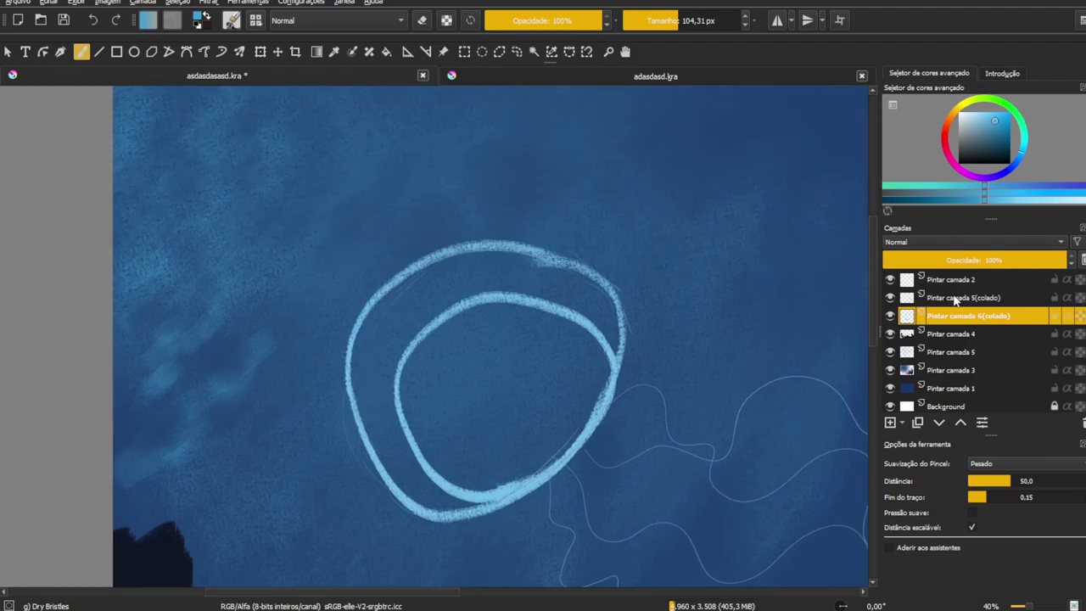
pyautogui.press('pagedown')
pyautogui.press('pagedown')
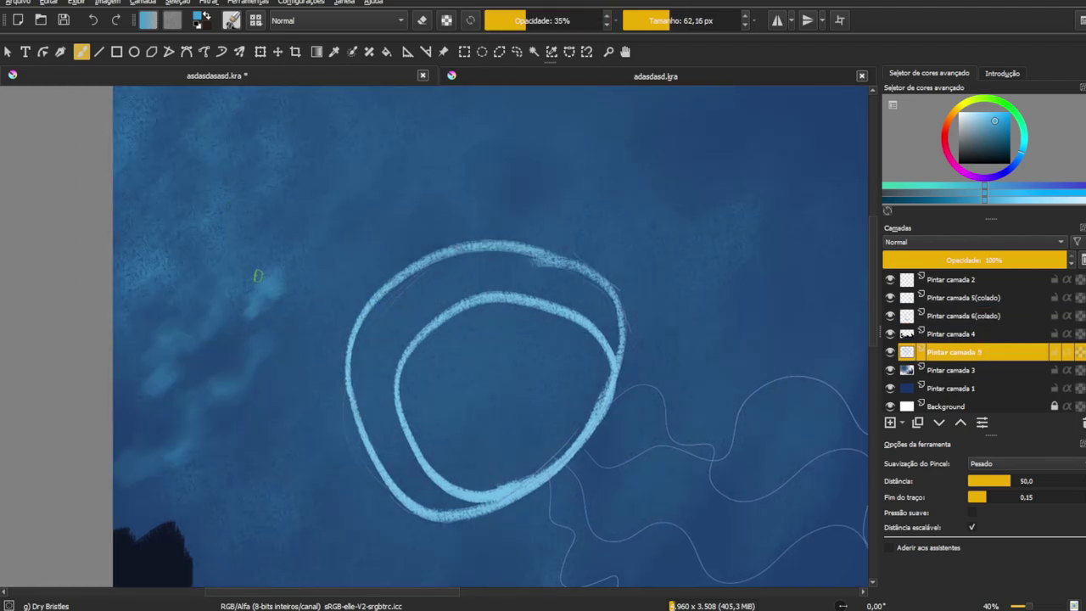
pyautogui.moveTo(332, 192); pyautogui.dragTo(376, 178)
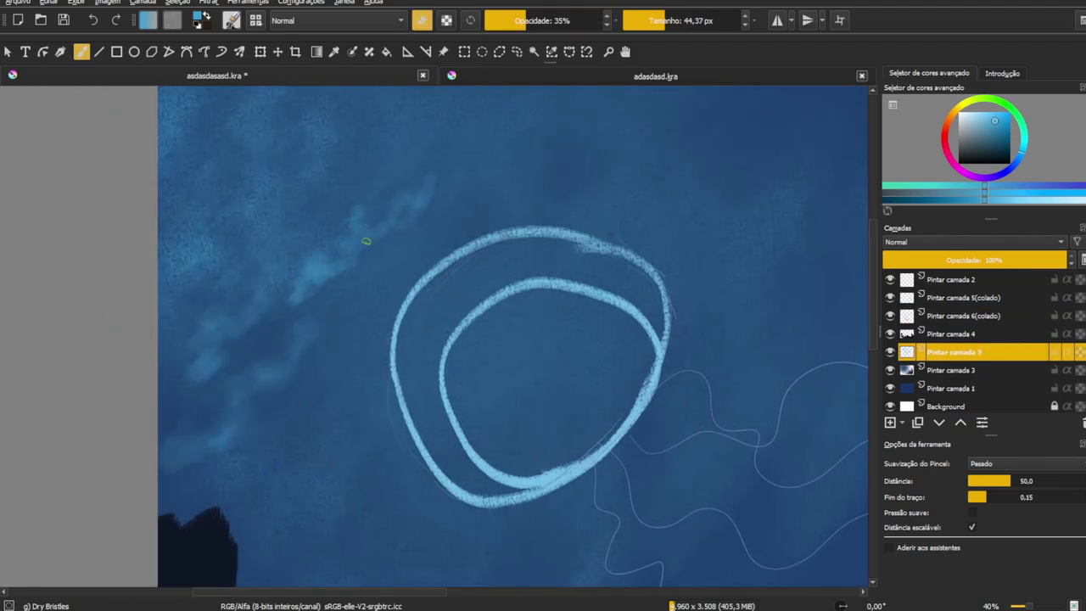
pyautogui.moveTo(406, 202); pyautogui.dragTo(390, 208)
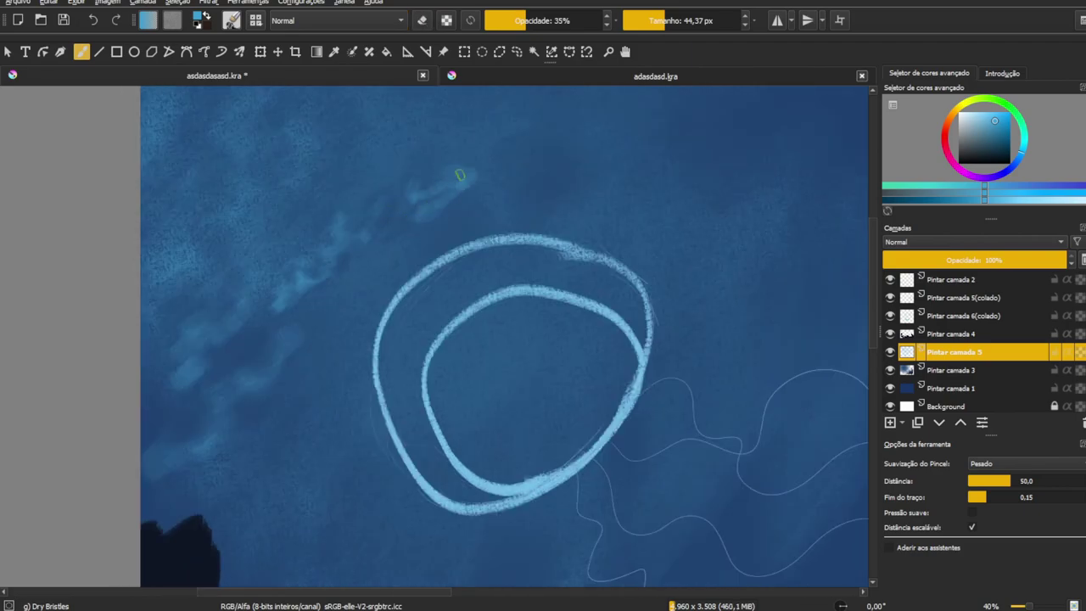
pyautogui.moveTo(475, 162); pyautogui.dragTo(235, 269)
# Step: Dab enlarged Dry Bristles Eroded texture into the upper-left sky's light patches
pyautogui.press('/')
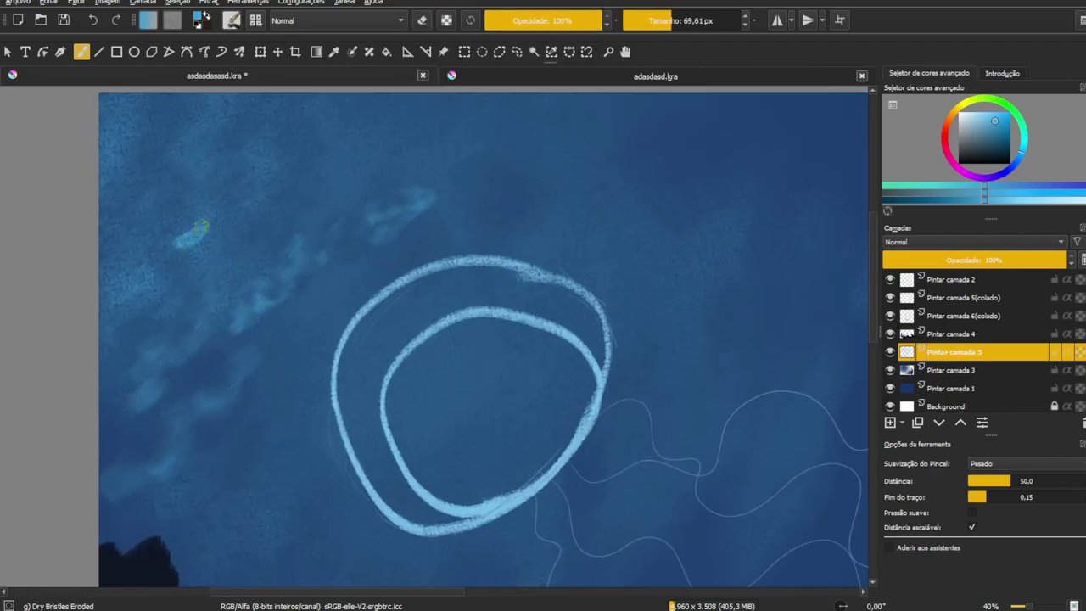
pyautogui.press(']')
pyautogui.press('-')
pyautogui.press(']')
pyautogui.press('e')
pyautogui.moveTo(293, 365); pyautogui.dragTo(310, 399)
pyautogui.moveTo(297, 216); pyautogui.dragTo(364, 164)
pyautogui.moveTo(297, 178); pyautogui.dragTo(276, 136)
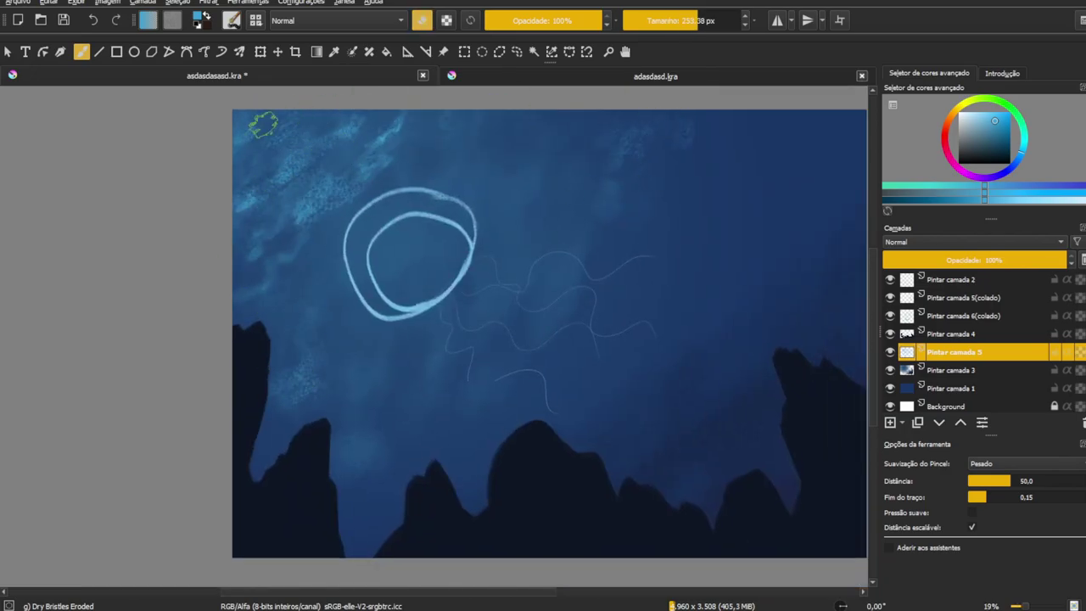
pyautogui.press('e')
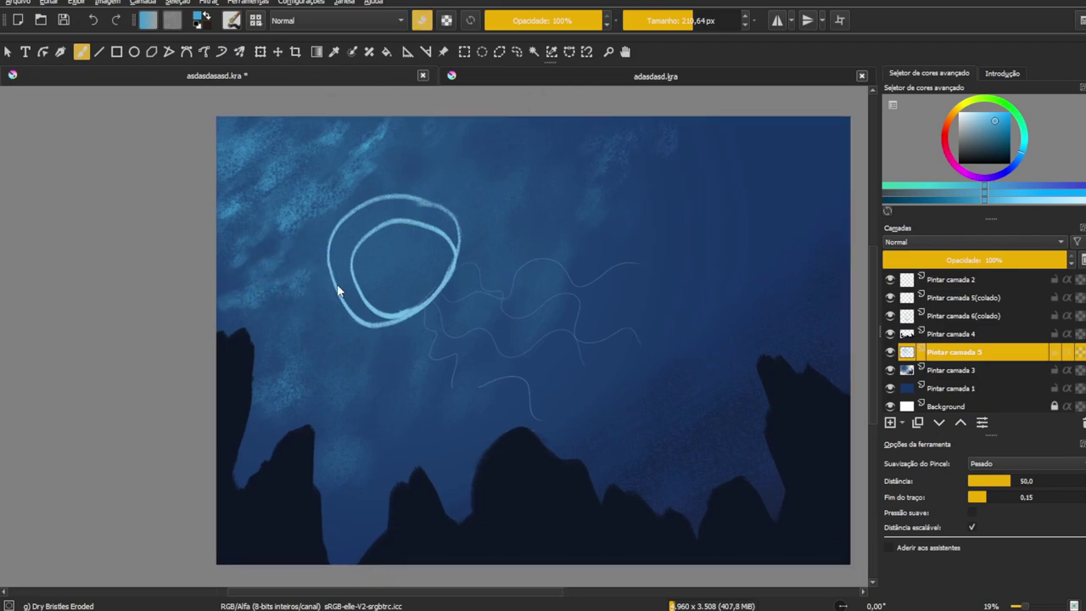
# Step: Switch to the Charcoal Rock Soft brush and zoom in on the jellyfish rings
pyautogui.press('/')
pyautogui.scroll(2, 400, 213)
pyautogui.scroll(2, 359, 170)
pyautogui.moveTo(367, 151)
pyautogui.mouseDown()
pyautogui.moveTo(312, 261)
pyautogui.moveTo(322, 266)
pyautogui.mouseUp()
# Step: Try cyan strokes inside the inner ring, then undo them
pyautogui.moveTo(501, 186); pyautogui.dragTo(424, 357)
pyautogui.keyDown('ctrl'); pyautogui.click(521, 177); pyautogui.keyUp('ctrl')
pyautogui.moveTo(509, 179); pyautogui.dragTo(458, 407)
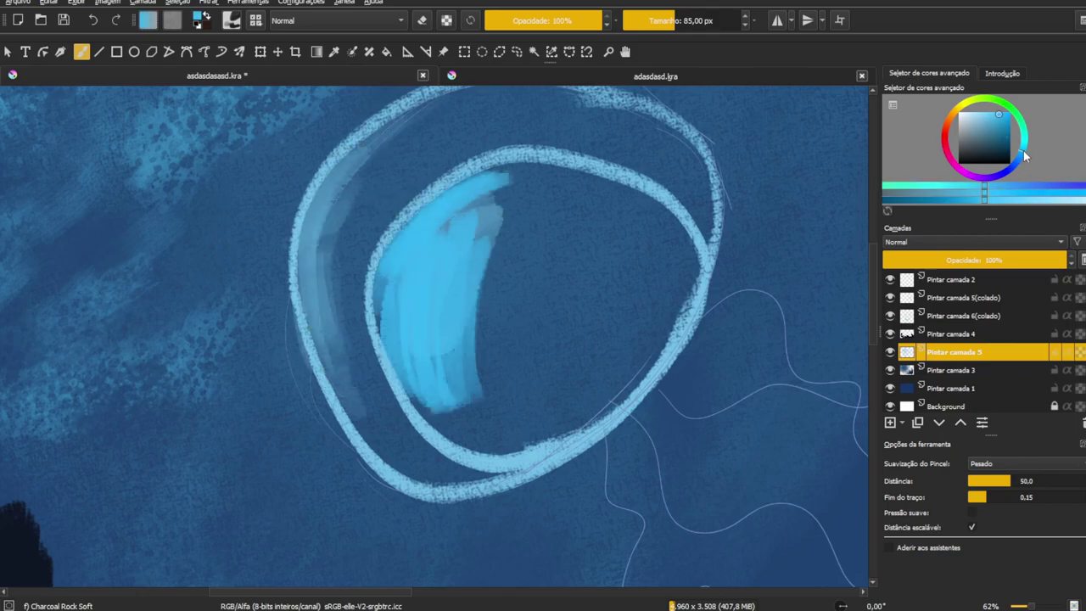
pyautogui.moveTo(501, 220); pyautogui.dragTo(424, 407)
pyautogui.moveTo(543, 178); pyautogui.dragTo(390, 340)
pyautogui.hotkey('ctrl', 'z')
pyautogui.hotkey('ctrl', 'z')
pyautogui.hotkey('ctrl', 'z')
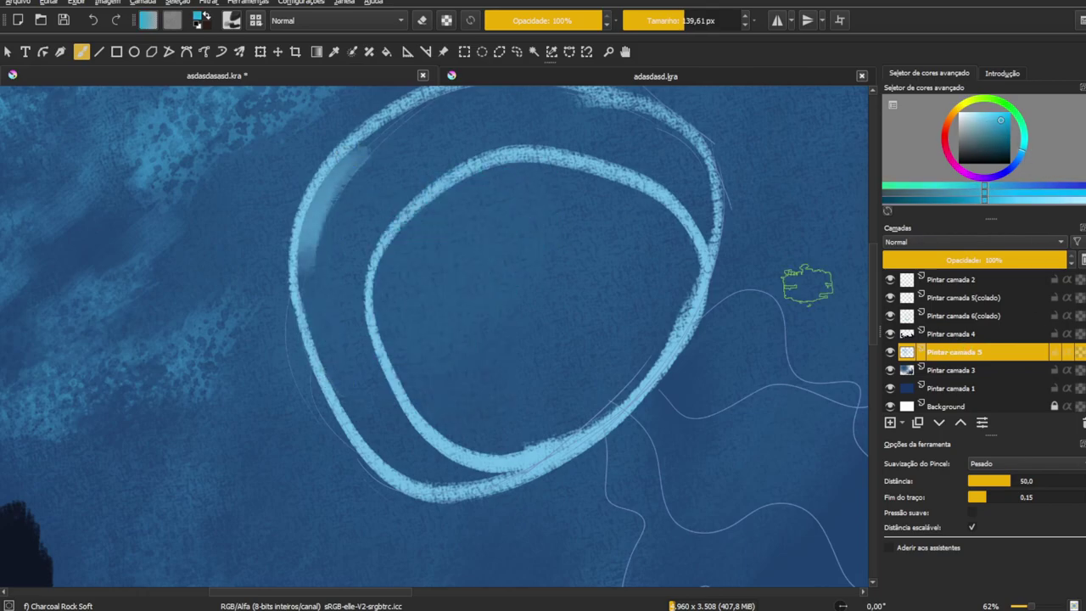
pyautogui.click(890, 316)
pyautogui.hotkey('ctrl', 'z')
# Step: Fill the inner ring with blue on the re-shown ring layer
pyautogui.keyDown('ctrl'); pyautogui.click(320, 251); pyautogui.keyUp('ctrl')
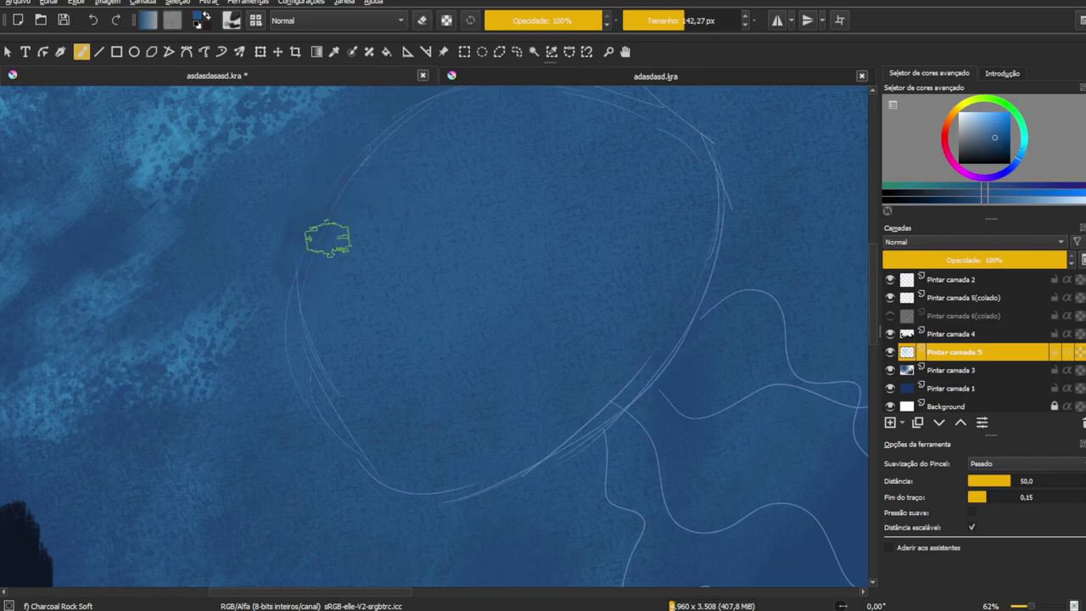
pyautogui.click(890, 315)
pyautogui.click(958, 316)
pyautogui.moveTo(514, 180)
pyautogui.mouseDown()
pyautogui.moveTo(571, 389)
pyautogui.moveTo(645, 246)
pyautogui.moveTo(513, 426)
pyautogui.mouseUp()
pyautogui.scroll(-2, 594, 238)
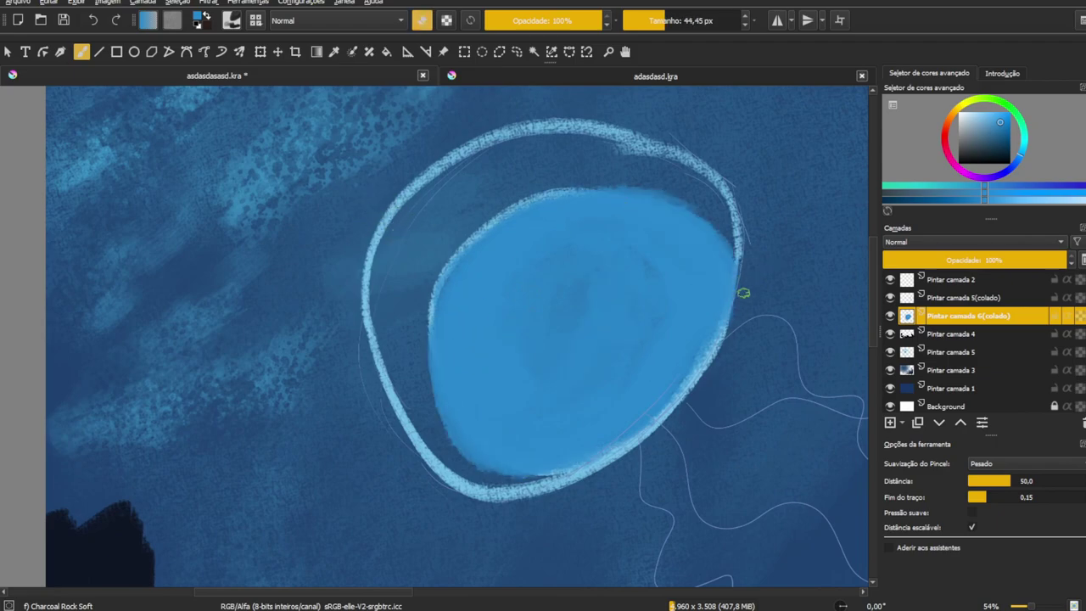
# Step: Redraw the ring's left and bottom edges in lighter blue with Chalk Soft
pyautogui.press('e')
pyautogui.keyDown('ctrl'); pyautogui.click(371, 265); pyautogui.keyUp('ctrl')
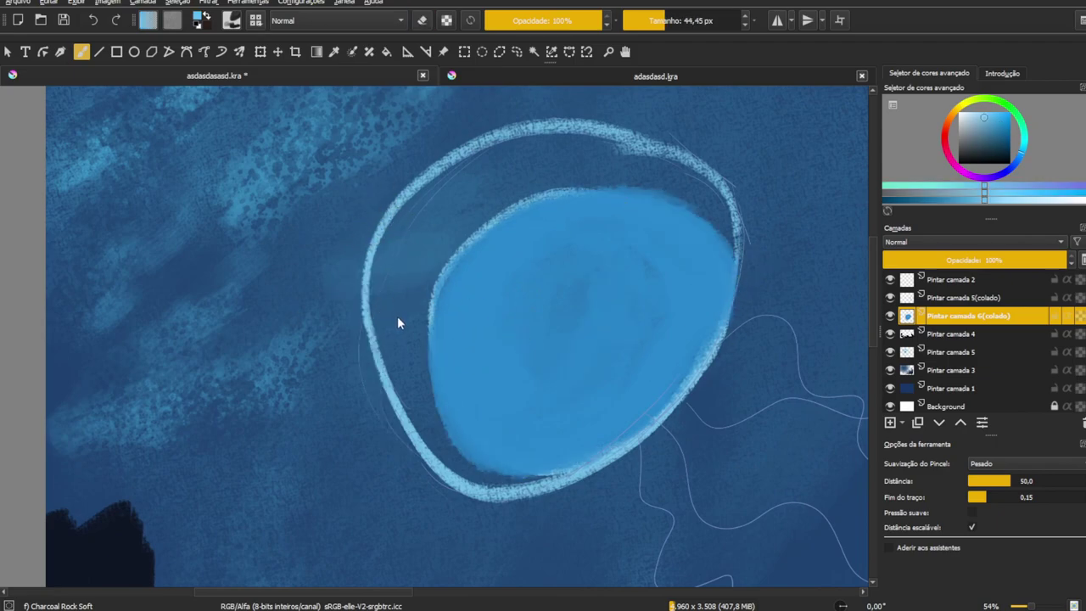
pyautogui.press('/')
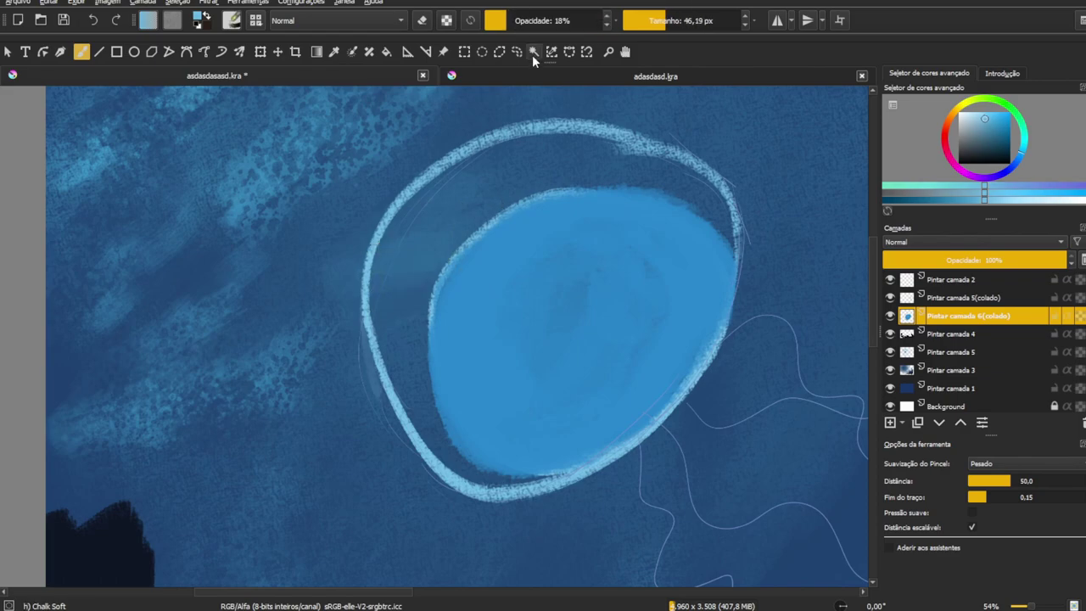
pyautogui.moveTo(532, 20); pyautogui.dragTo(604, 20)
pyautogui.moveTo(378, 233); pyautogui.dragTo(526, 503)
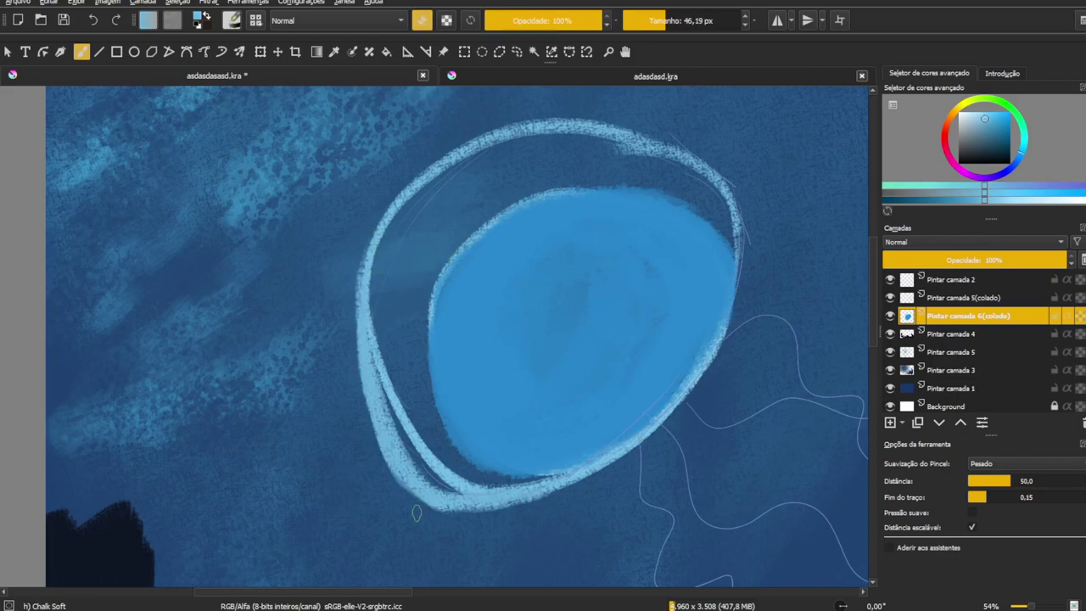
pyautogui.press('e')
pyautogui.moveTo(450, 475); pyautogui.dragTo(383, 335)
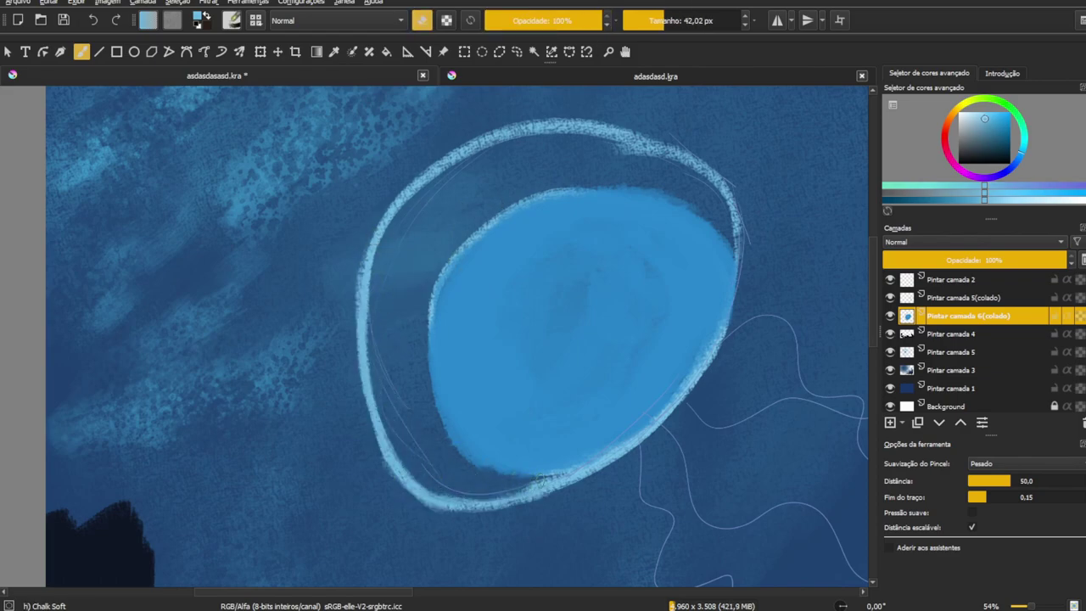
# Step: Try darker blue shading along the bell's lower-right edge, then undo it
pyautogui.moveTo(578, 149); pyautogui.dragTo(506, 115)
pyautogui.press('e')
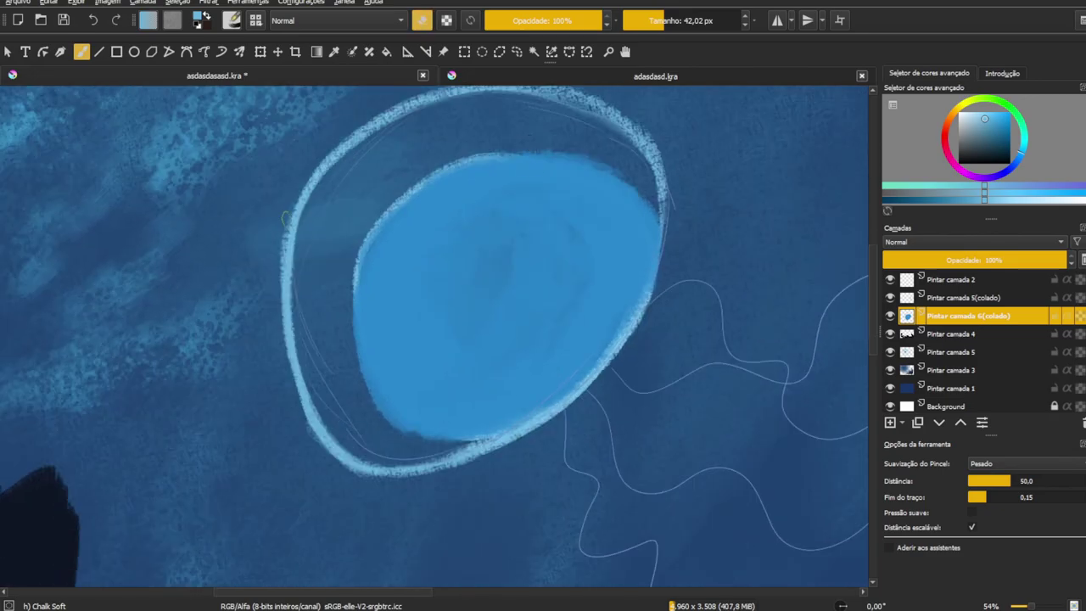
pyautogui.scroll(3, 285, 240)
pyautogui.press('e')
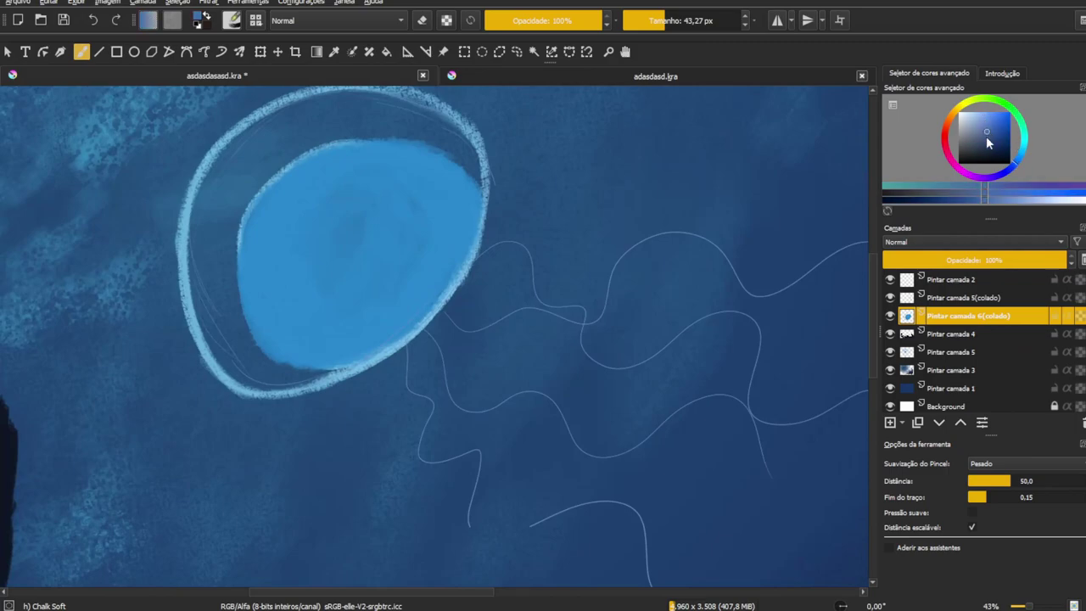
pyautogui.click(1000, 137)
pyautogui.moveTo(288, 356); pyautogui.dragTo(462, 213)
pyautogui.moveTo(356, 339)
pyautogui.mouseDown()
pyautogui.moveTo(419, 289)
pyautogui.moveTo(432, 250)
pyautogui.mouseUp()
pyautogui.press('l')
# Step: Even out the bell's interior with a lighter blue
pyautogui.click(998, 118)
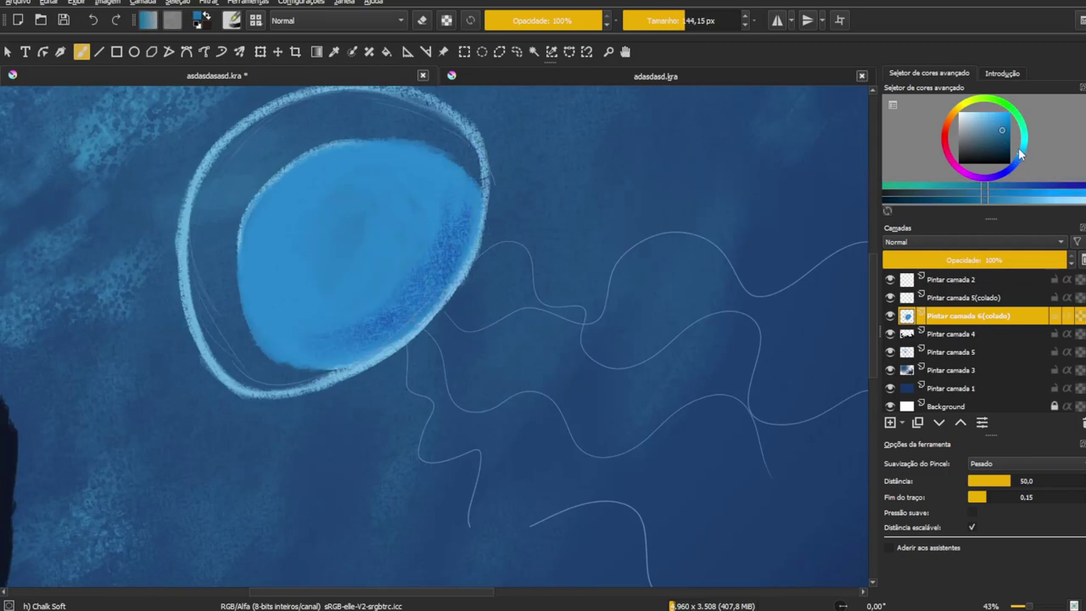
pyautogui.moveTo(340, 238); pyautogui.dragTo(381, 280)
pyautogui.moveTo(322, 204); pyautogui.dragTo(407, 305)
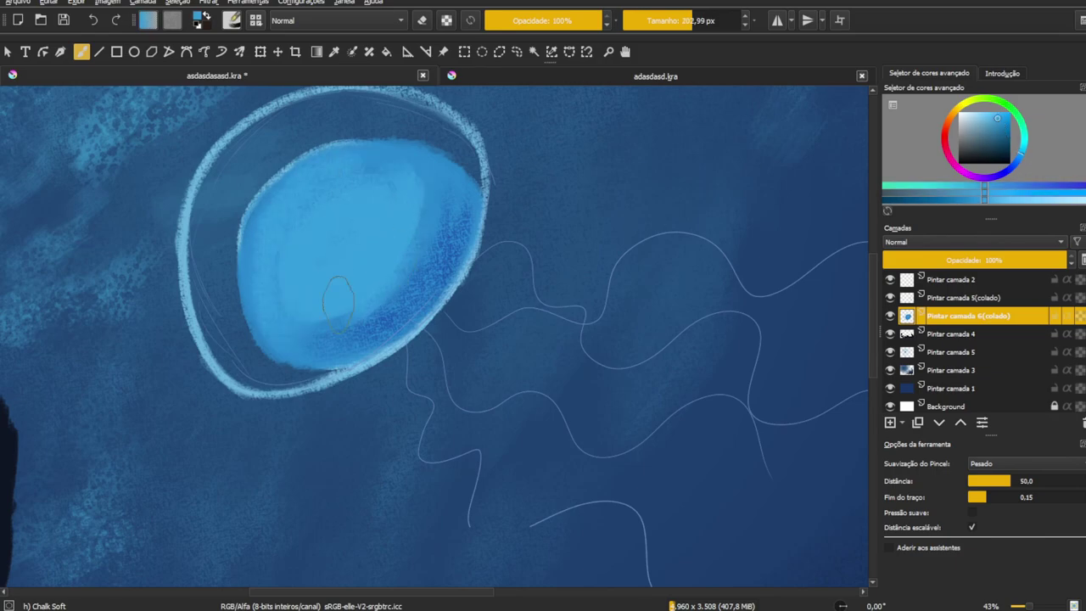
pyautogui.moveTo(356, 169); pyautogui.dragTo(441, 305)
# Step: Darken the bell's lower right and brush a brighter blue highlight inside
pyautogui.moveTo(364, 323); pyautogui.dragTo(458, 254)
pyautogui.press('k')
pyautogui.moveTo(399, 314); pyautogui.dragTo(454, 229)
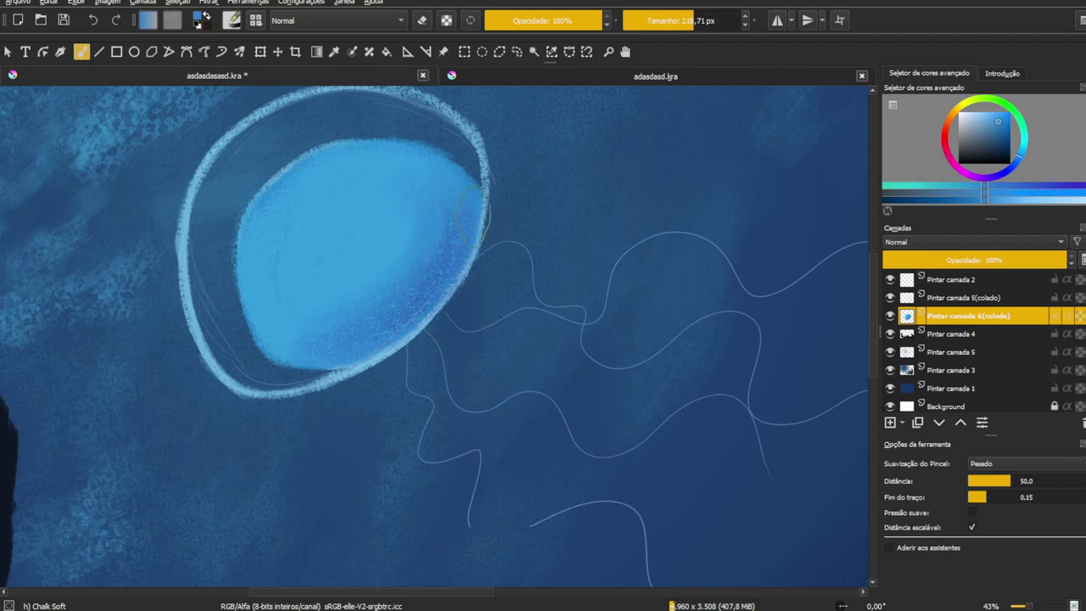
pyautogui.moveTo(510, 196); pyautogui.dragTo(616, 239)
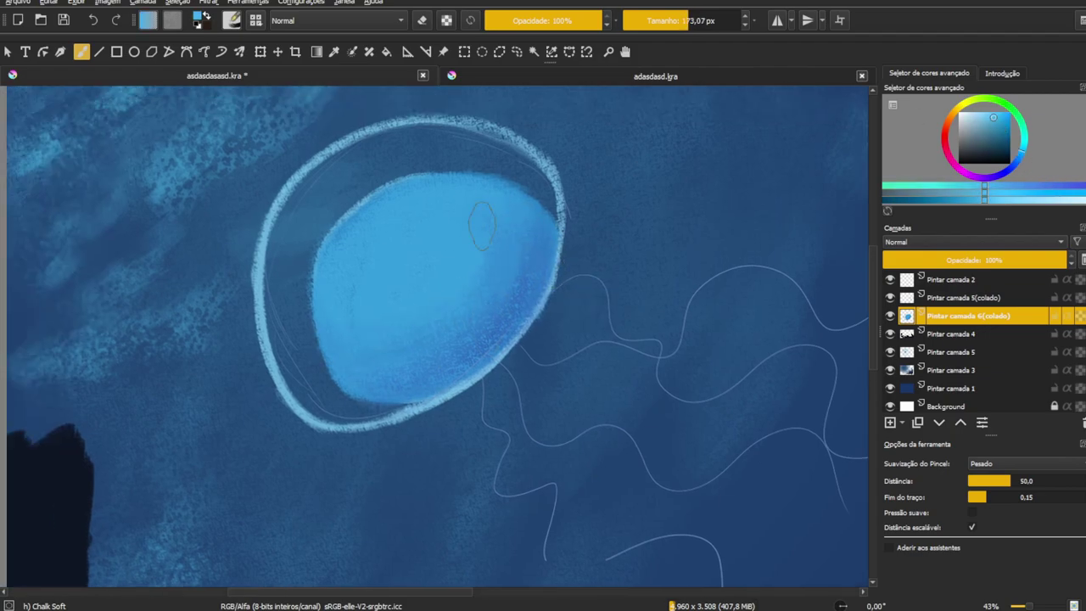
pyautogui.keyDown('ctrl'); pyautogui.click(433, 217); pyautogui.keyUp('ctrl')
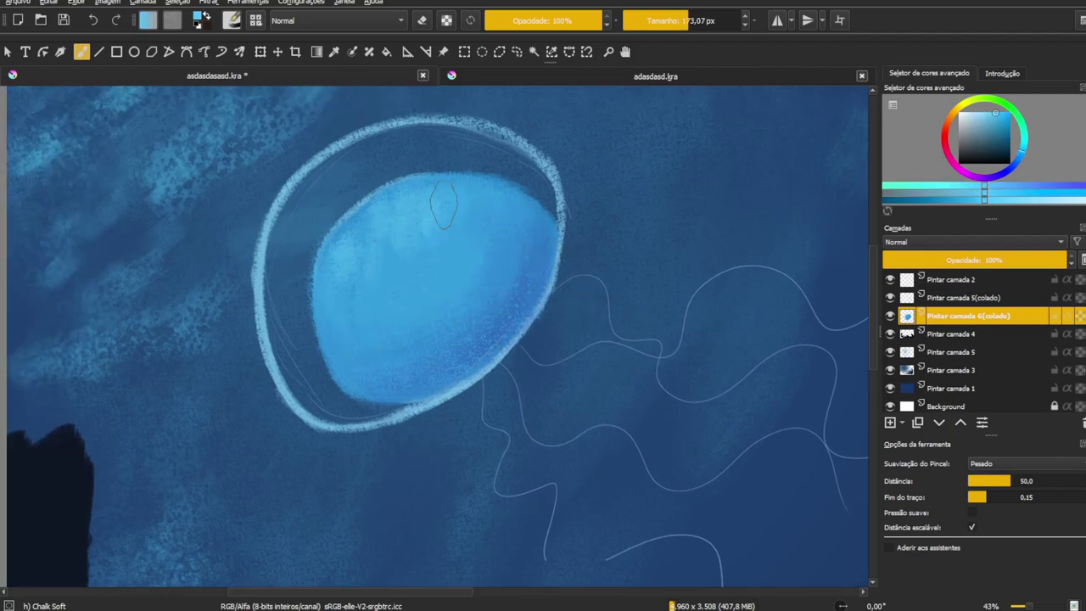
pyautogui.moveTo(361, 278); pyautogui.dragTo(407, 246)
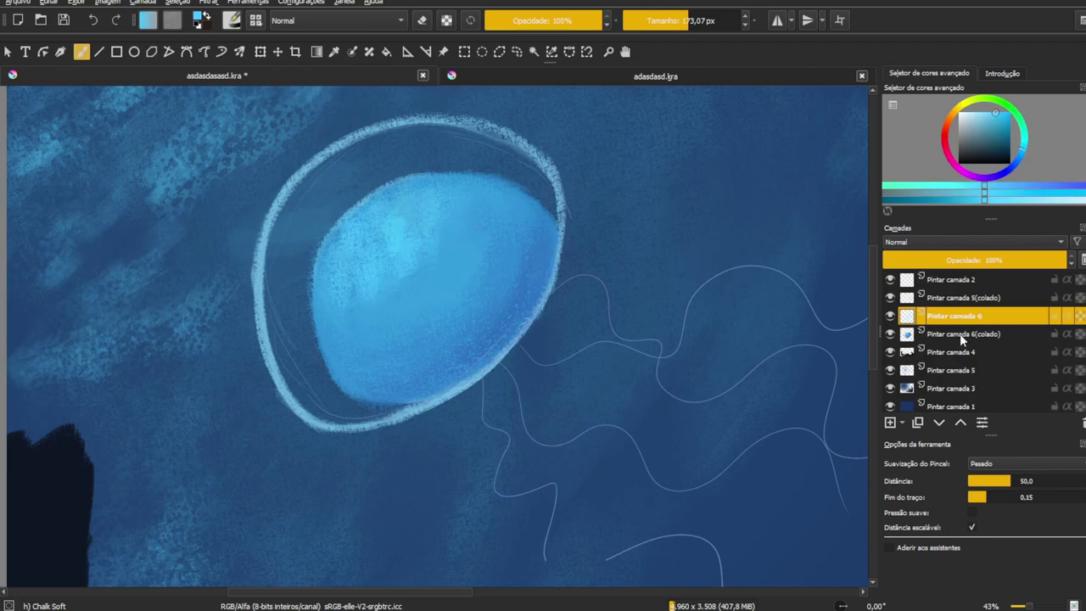
# Step: Group the bell layer and stamp two pale blue eye circles on a new layer
pyautogui.hotkey('ctrl', 'shift', 'g')
pyautogui.keyDown('ctrl'); pyautogui.click(441, 276); pyautogui.keyUp('ctrl')
pyautogui.scroll(2, 442, 276)
pyautogui.click(477, 251)
pyautogui.click(369, 329)
pyautogui.hotkey('ctrl', 'z')
pyautogui.hotkey('ctrl', 'z')
pyautogui.press('pageup')
pyautogui.click(479, 245)
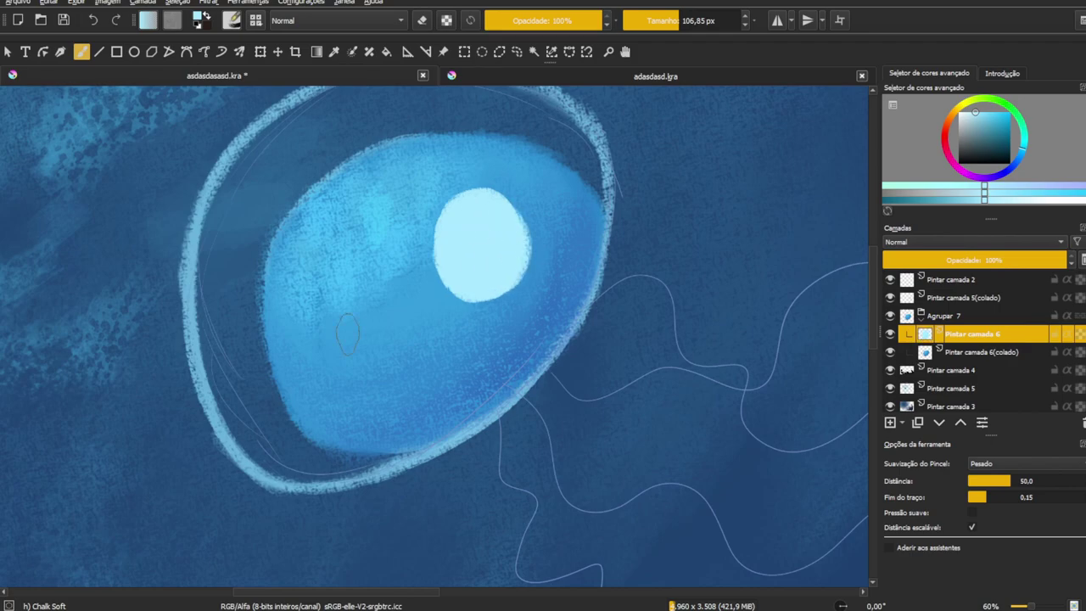
pyautogui.click(363, 327)
# Step: Check the eyes mirrored, then paint a dark pupil over the right eye on a new layer
pyautogui.press('m')
pyautogui.press('e')
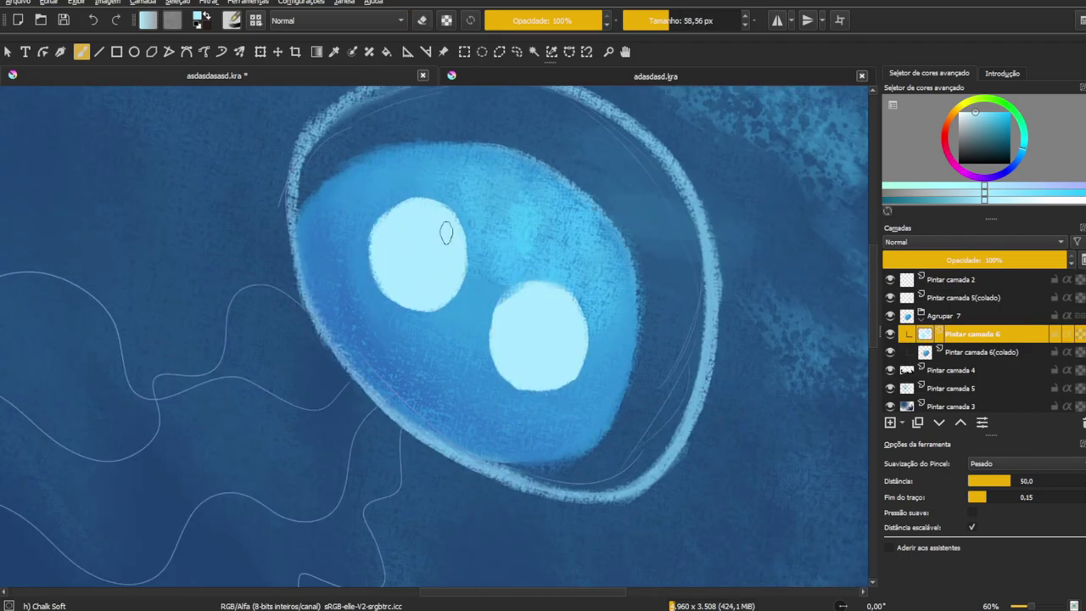
pyautogui.press('m')
pyautogui.press('Insert')
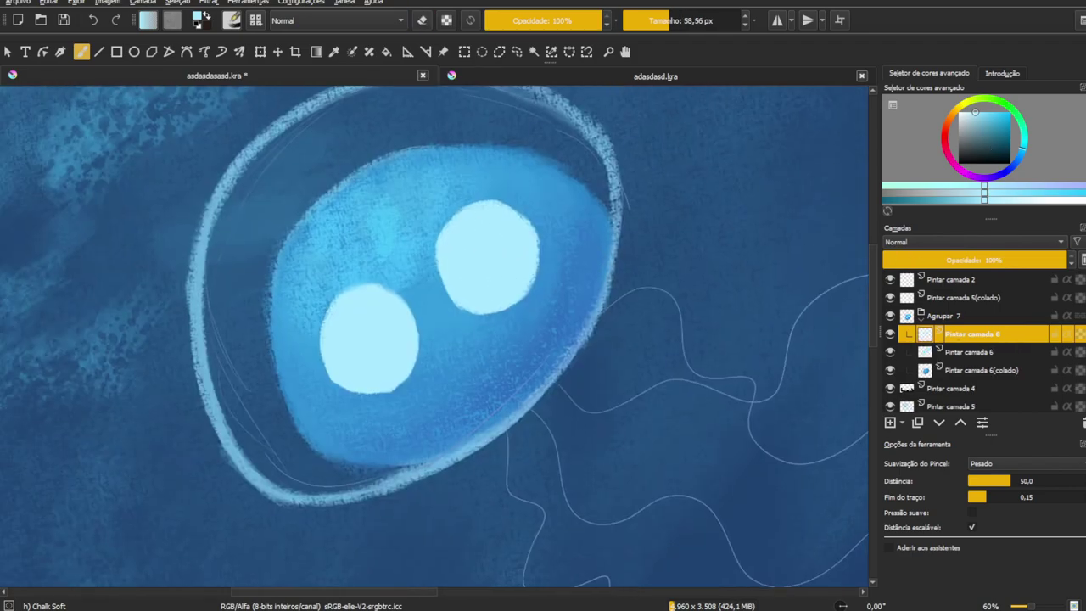
pyautogui.press('d')
pyautogui.press(']')
pyautogui.press(']')
pyautogui.moveTo(475, 280)
pyautogui.mouseDown()
pyautogui.moveTo(486, 246)
pyautogui.moveTo(279, 387)
pyautogui.mouseUp()
# Step: Duplicate the pupil onto the left eye and group the pupil layers
pyautogui.scroll(2, 432, 289)
pyautogui.hotkey('ctrl', 'j')
pyautogui.press('t')
pyautogui.press('b')
pyautogui.scroll(2, 381, 330)
pyautogui.scroll(1, 552, 184)
pyautogui.press('t')
# Step: Add blue highlights and lighter sparkles to both pupils on a new layer
pyautogui.press('b')
pyautogui.hotkey('ctrl', 'shift', 'g')
pyautogui.moveTo(607, 182); pyautogui.dragTo(530, 254)
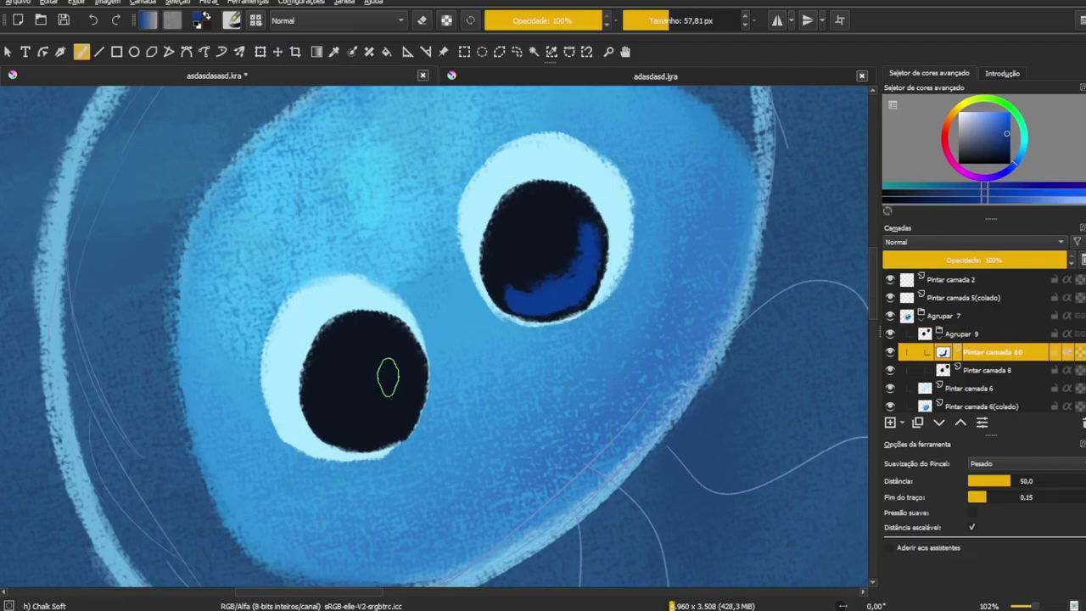
pyautogui.moveTo(437, 318); pyautogui.dragTo(357, 390)
pyautogui.scroll(-5, 456, 164)
pyautogui.scroll(5, 600, 253)
pyautogui.press('l')
pyautogui.moveTo(607, 197); pyautogui.dragTo(551, 259)
pyautogui.moveTo(428, 322); pyautogui.dragTo(343, 386)
# Step: Move the eye-whites layer beneath the pupils group and reselect Pintar camada 6(colado)
pyautogui.scroll(-5, 533, 322)
pyautogui.scroll(-2, 378, 311)
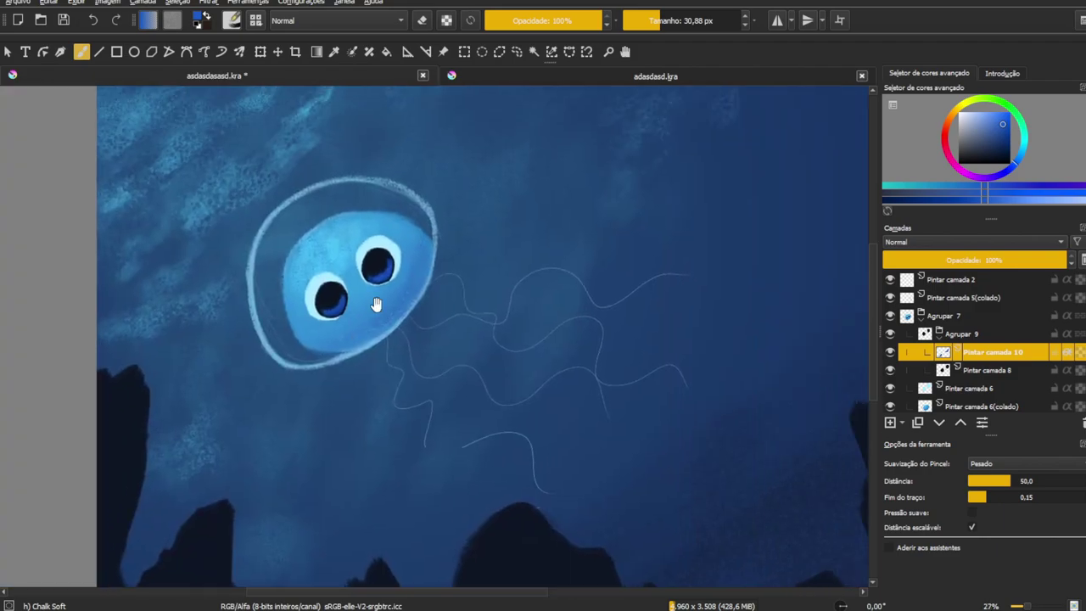
pyautogui.scroll(-3, 376, 291)
pyautogui.scroll(5, 382, 225)
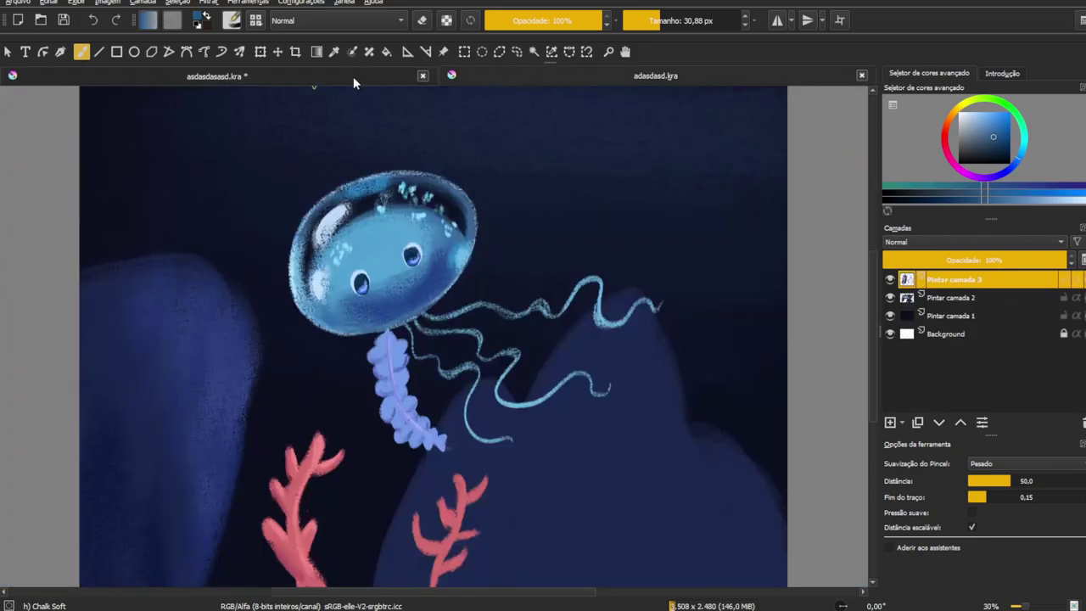
pyautogui.scroll(3, 258, 184)
pyautogui.moveTo(967, 388); pyautogui.dragTo(969, 348)
pyautogui.click(985, 367)
# Step: With a larger chalk brush, lay and partly erase strokes along the bubble's left edge
pyautogui.press('l')
pyautogui.press('l')
pyautogui.moveTo(346, 472); pyautogui.dragTo(259, 271)
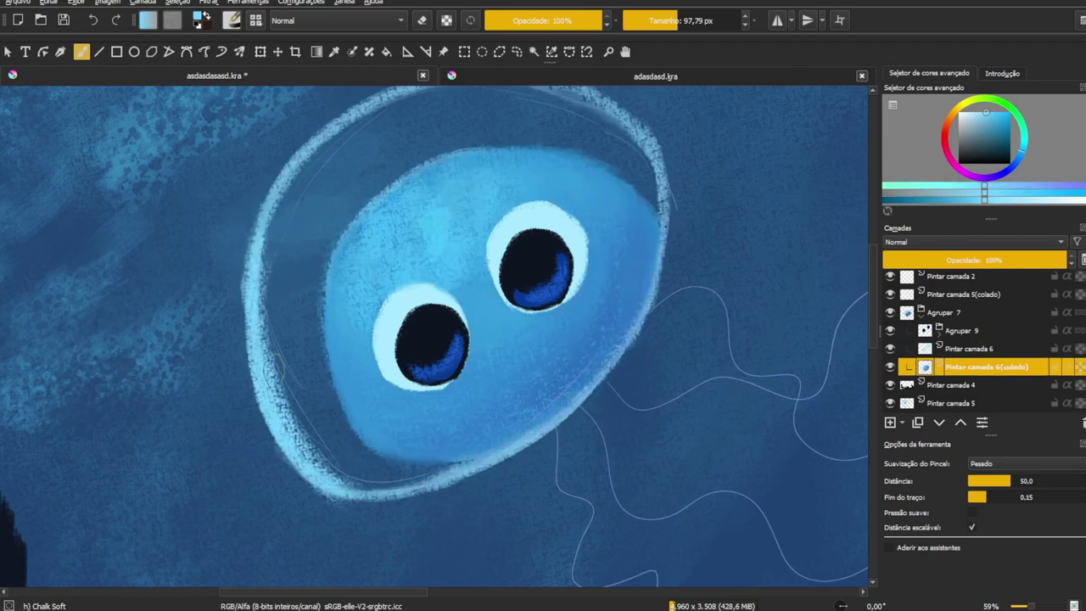
pyautogui.moveTo(339, 221); pyautogui.dragTo(254, 374)
pyautogui.moveTo(263, 297); pyautogui.dragTo(255, 509)
pyautogui.moveTo(339, 229); pyautogui.dragTo(288, 331)
pyautogui.press('e')
pyautogui.moveTo(305, 238); pyautogui.dragTo(259, 356)
pyautogui.press('e')
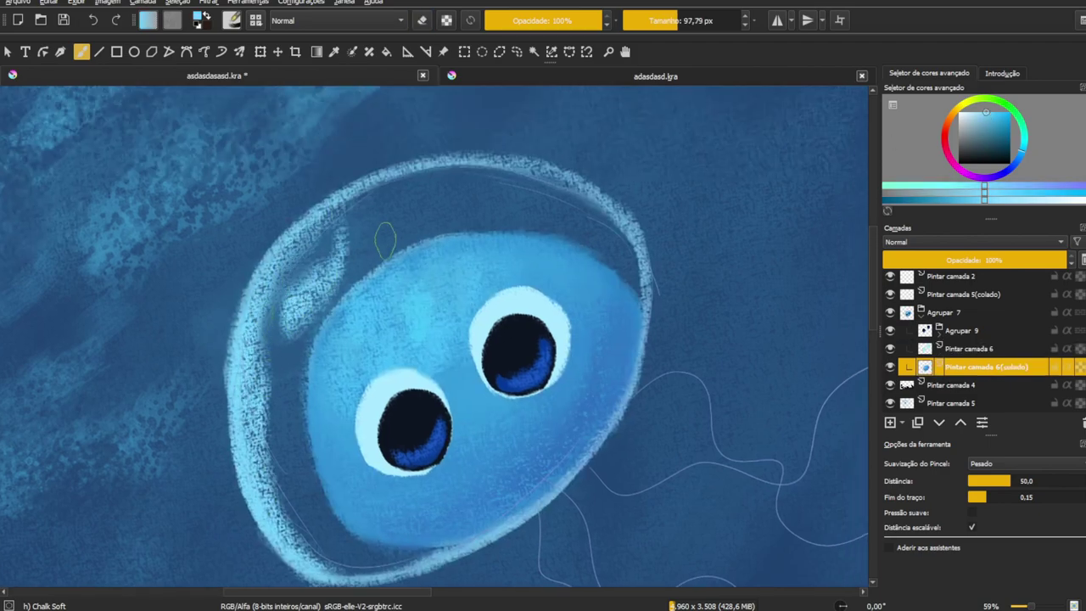
# Step: On a new paint layer, darken the highlight inside the bubble's left edge
pyautogui.press('Insert')
pyautogui.moveTo(339, 229); pyautogui.dragTo(263, 339)
pyautogui.moveTo(272, 255); pyautogui.dragTo(255, 501)
# Step: Hide the tentacle sketch and erase the light inner band on Pintar camada 6(colado)
pyautogui.click(984, 384)
pyautogui.press('e')
pyautogui.scroll(-2, 314, 451)
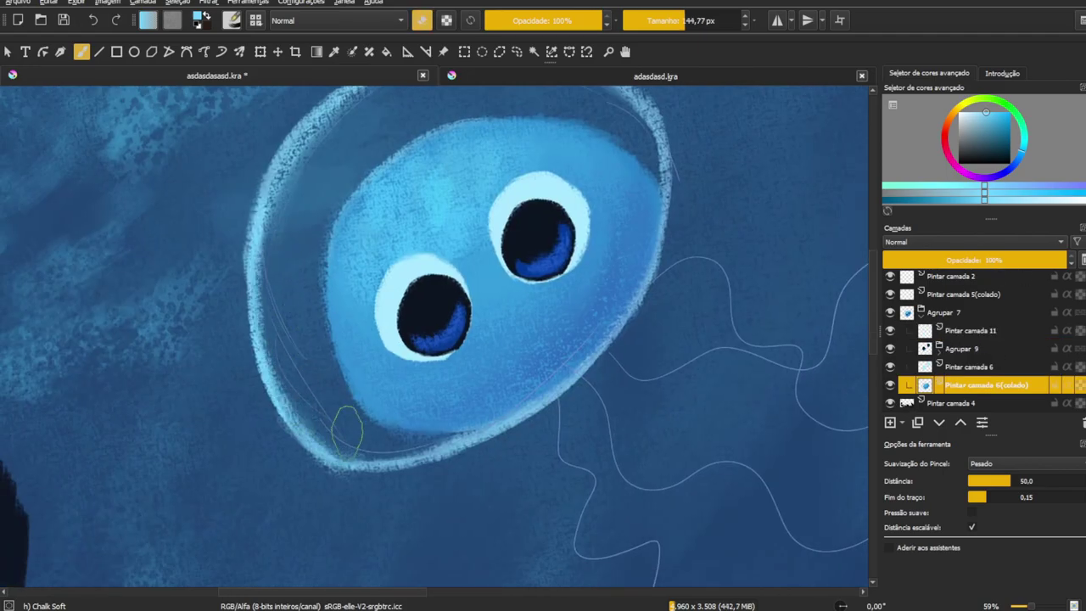
pyautogui.press(']')
pyautogui.click(889, 294)
pyautogui.moveTo(604, 167); pyautogui.dragTo(573, 191)
pyautogui.press('[')
pyautogui.moveTo(312, 252); pyautogui.dragTo(291, 497)
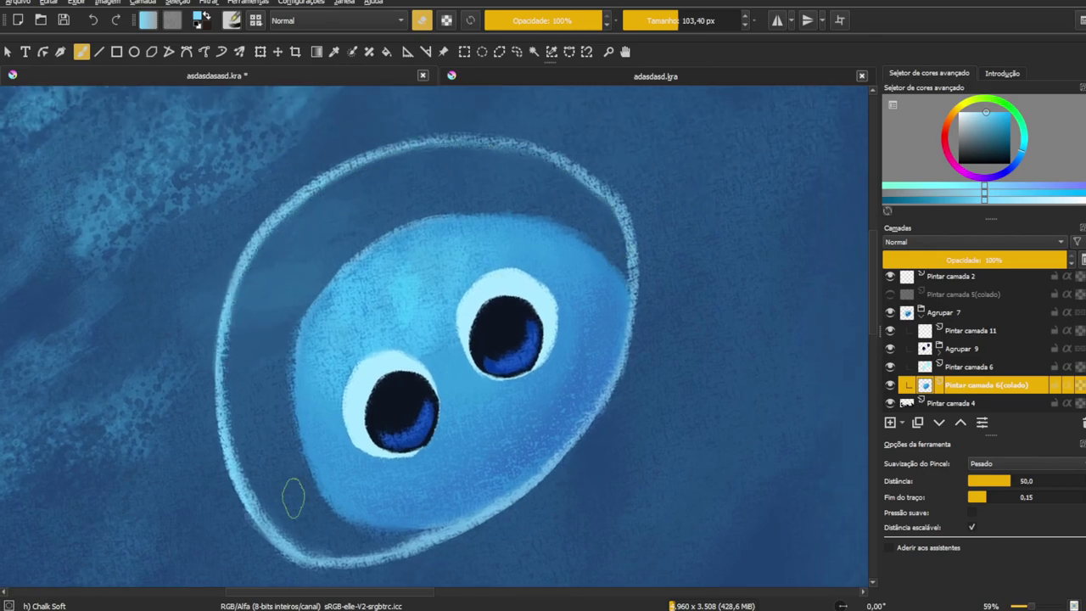
pyautogui.press('[')
pyautogui.moveTo(318, 534); pyautogui.dragTo(302, 568)
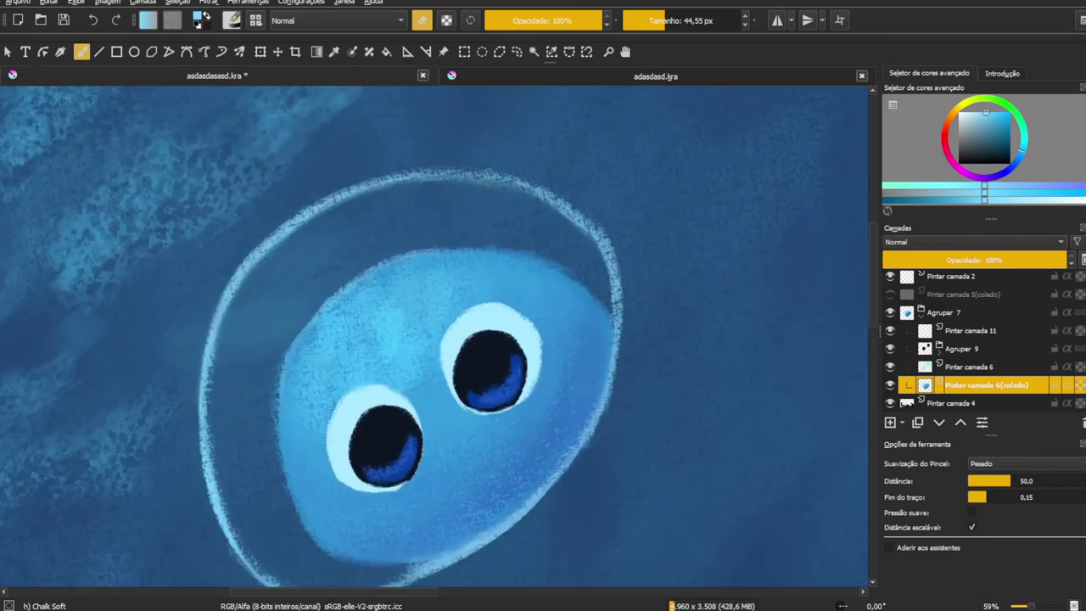
pyautogui.scroll(-2, 591, 241)
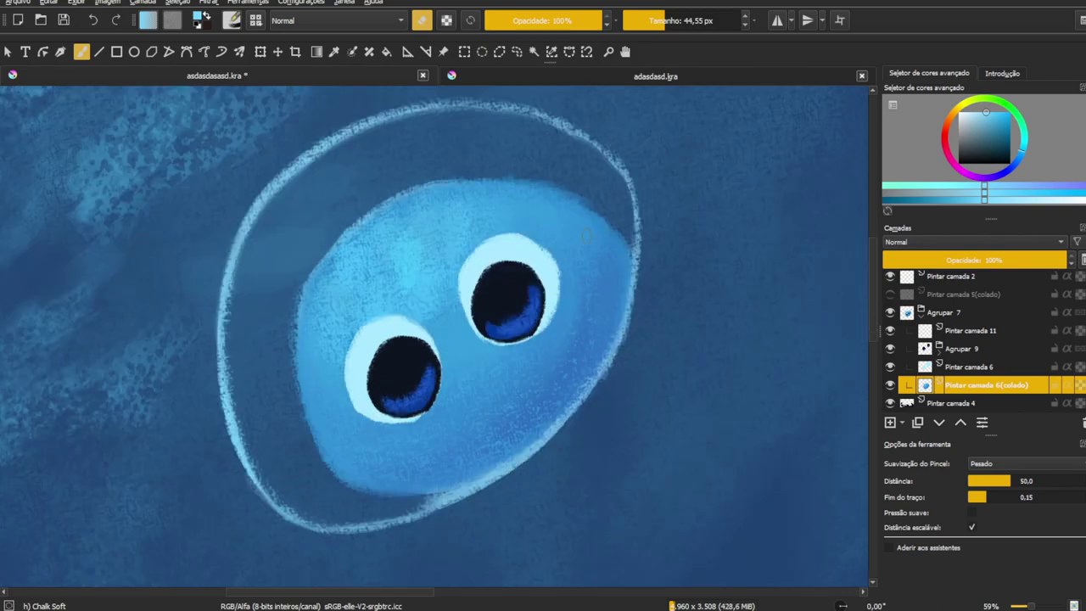
# Step: Brighten the bubble's left and upper-left rim with chalk on Pintar camada 11
pyautogui.click(976, 331)
pyautogui.moveTo(260, 231)
pyautogui.mouseDown()
pyautogui.moveTo(233, 339)
pyautogui.moveTo(255, 483)
pyautogui.mouseUp()
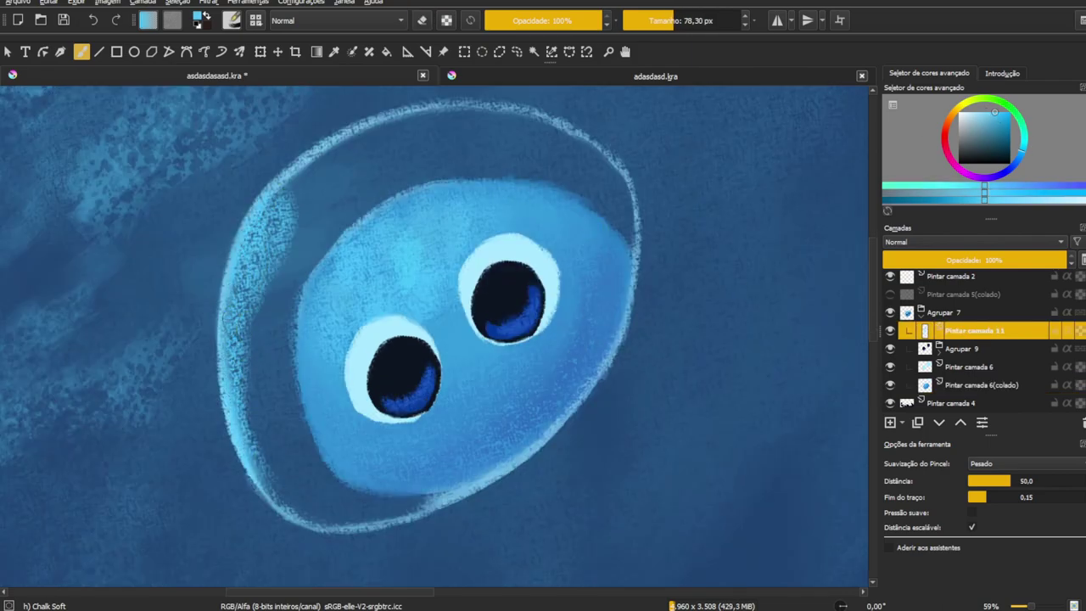
pyautogui.moveTo(364, 158); pyautogui.dragTo(289, 255)
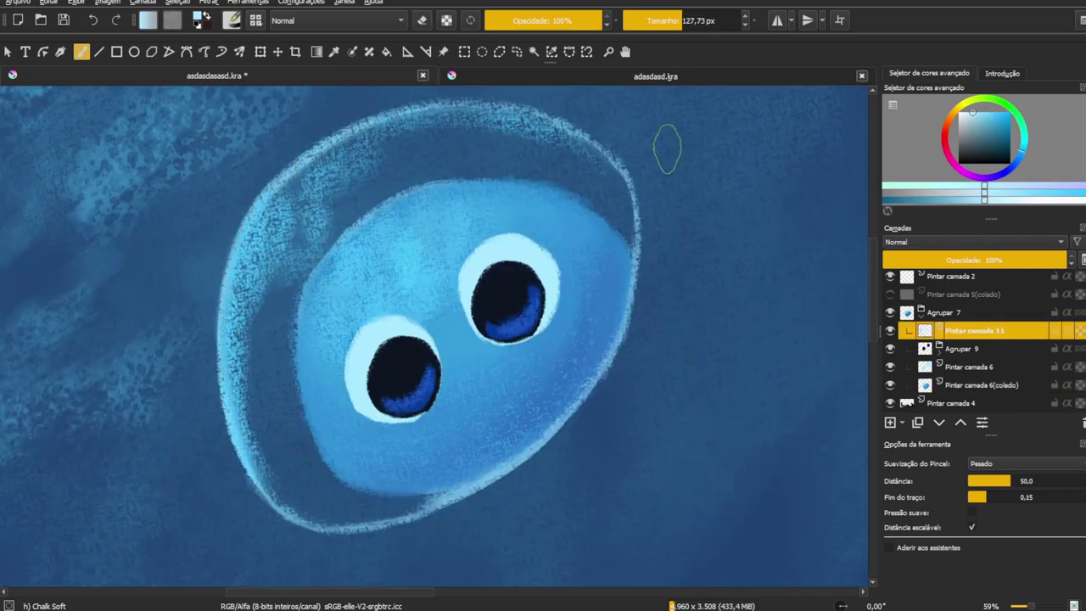
pyautogui.moveTo(314, 179)
pyautogui.mouseDown()
pyautogui.moveTo(263, 288)
pyautogui.moveTo(278, 493)
pyautogui.mouseUp()
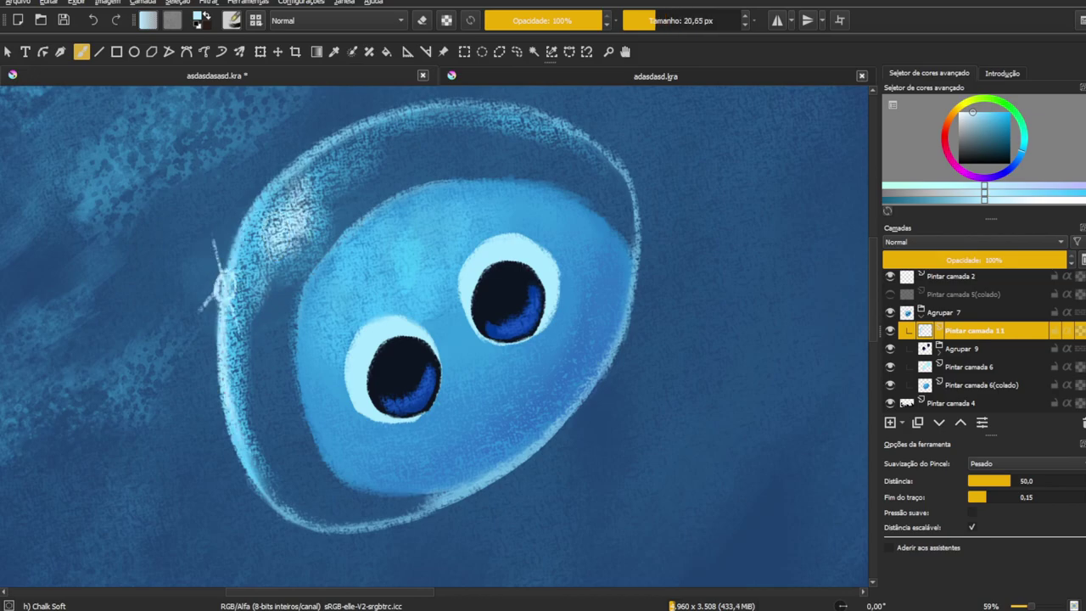
pyautogui.scroll(3, 219, 280)
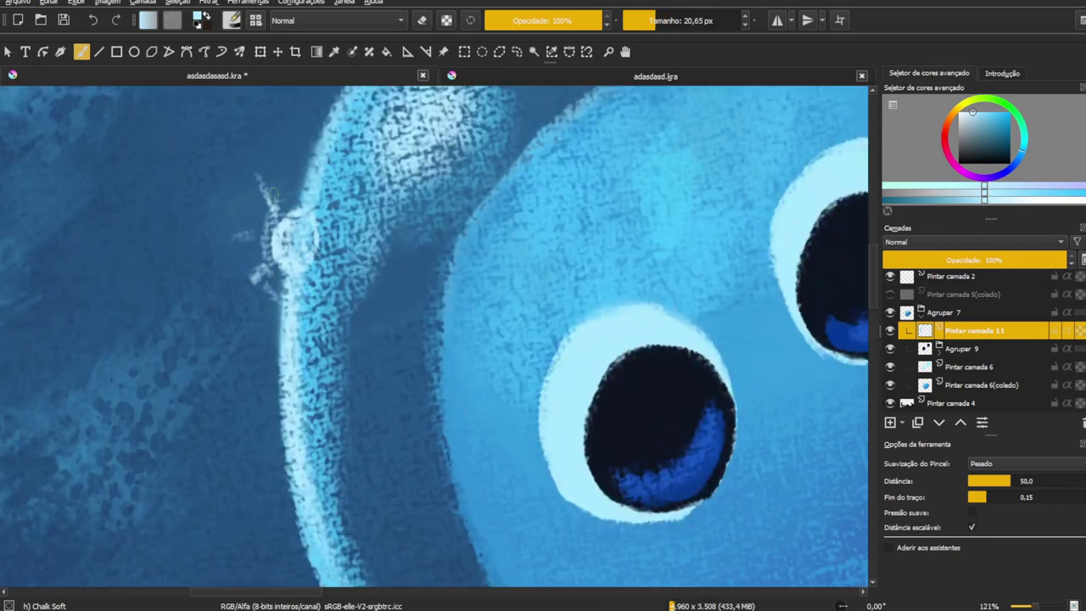
pyautogui.scroll(-3, 284, 233)
pyautogui.scroll(3, 284, 233)
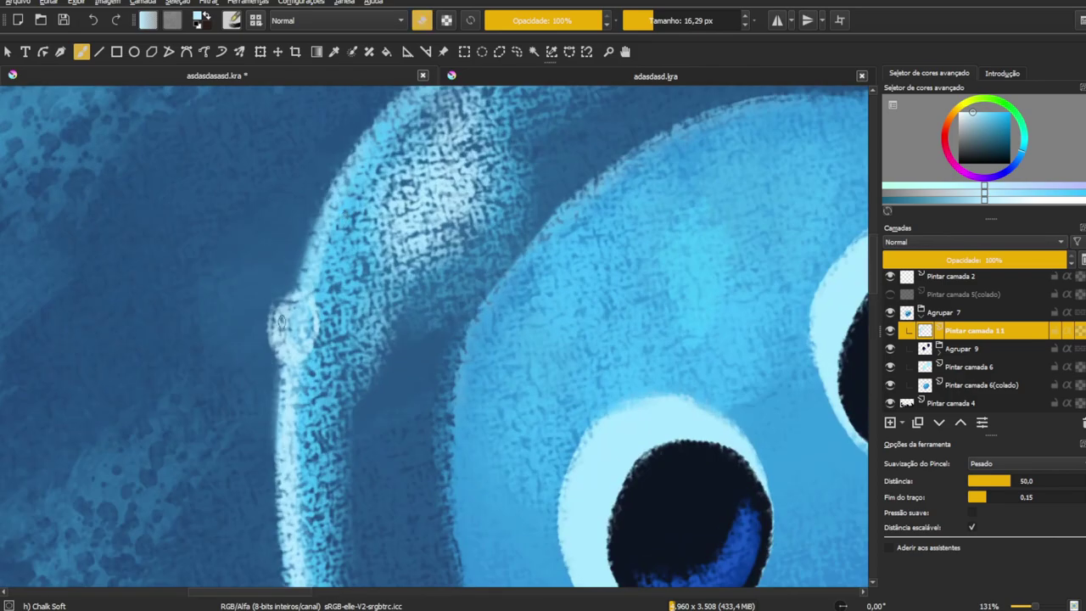
pyautogui.scroll(-3, 284, 233)
pyautogui.moveTo(340, 296); pyautogui.dragTo(424, 127)
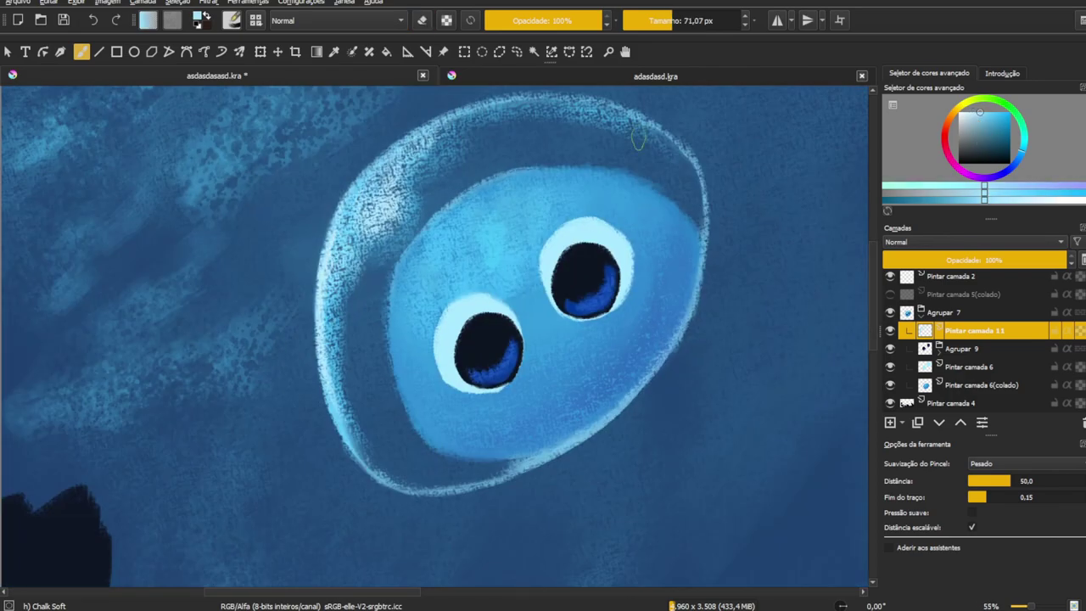
pyautogui.moveTo(331, 340); pyautogui.dragTo(382, 169)
# Step: On Pintar camada 6(colado), pick a vivid deeper blue and a smaller brush for body shading
pyautogui.press(']')
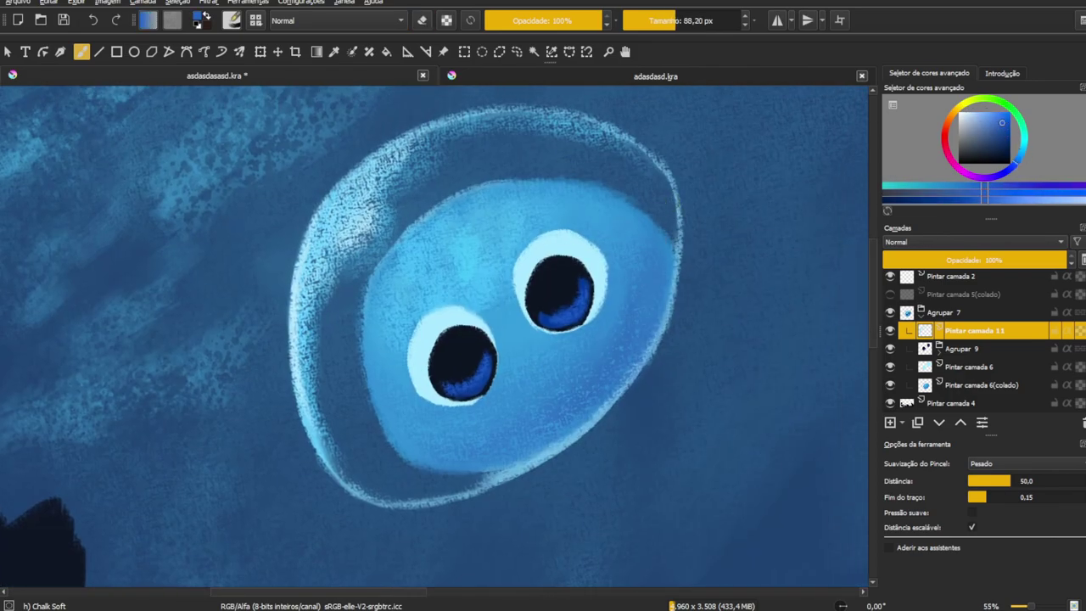
pyautogui.click(982, 387)
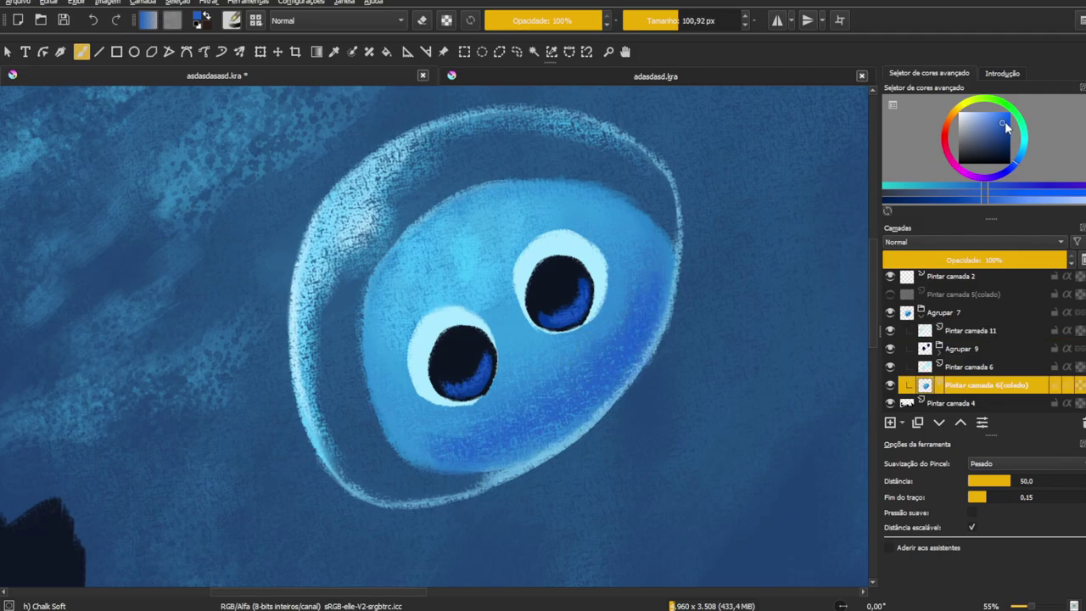
pyautogui.moveTo(1006, 126); pyautogui.dragTo(1003, 112)
pyautogui.scroll(1, 759, 246)
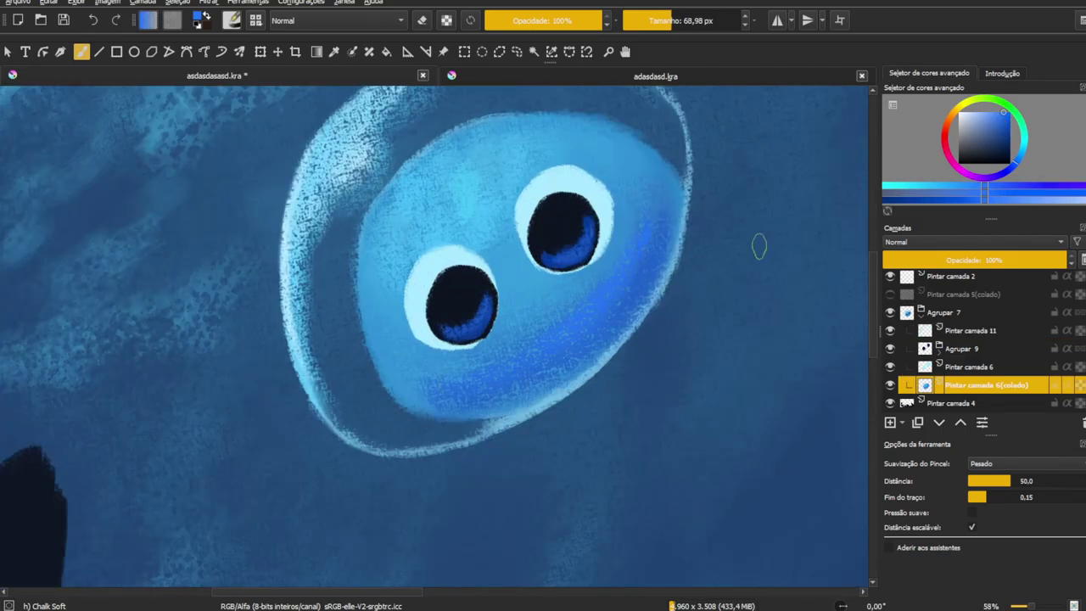
pyautogui.press('[')
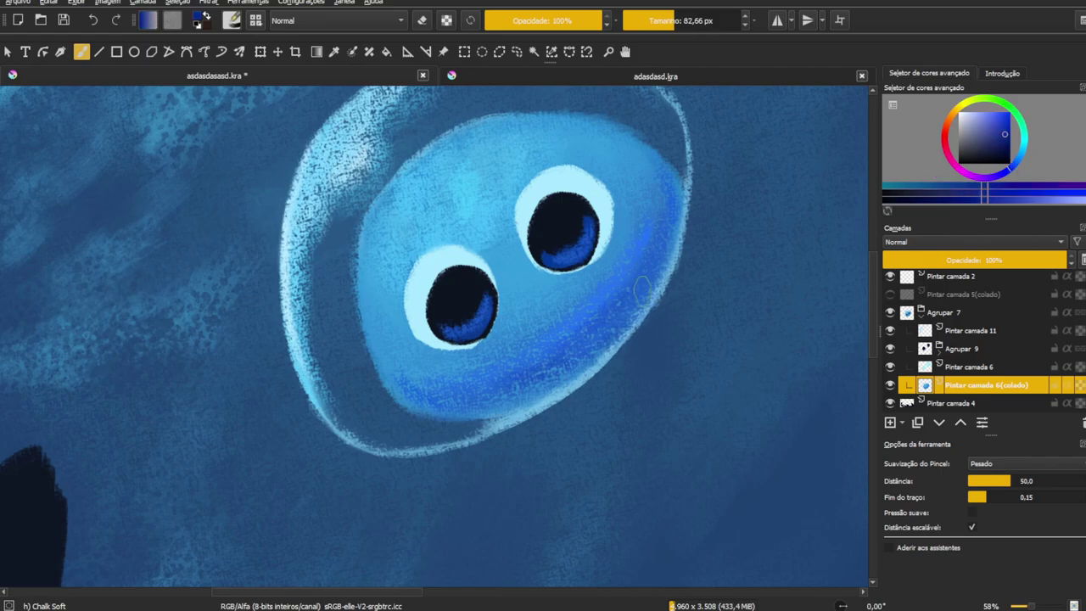
pyautogui.scroll(-5, 626, 279)
pyautogui.scroll(4, 625, 278)
pyautogui.scroll(2, 625, 278)
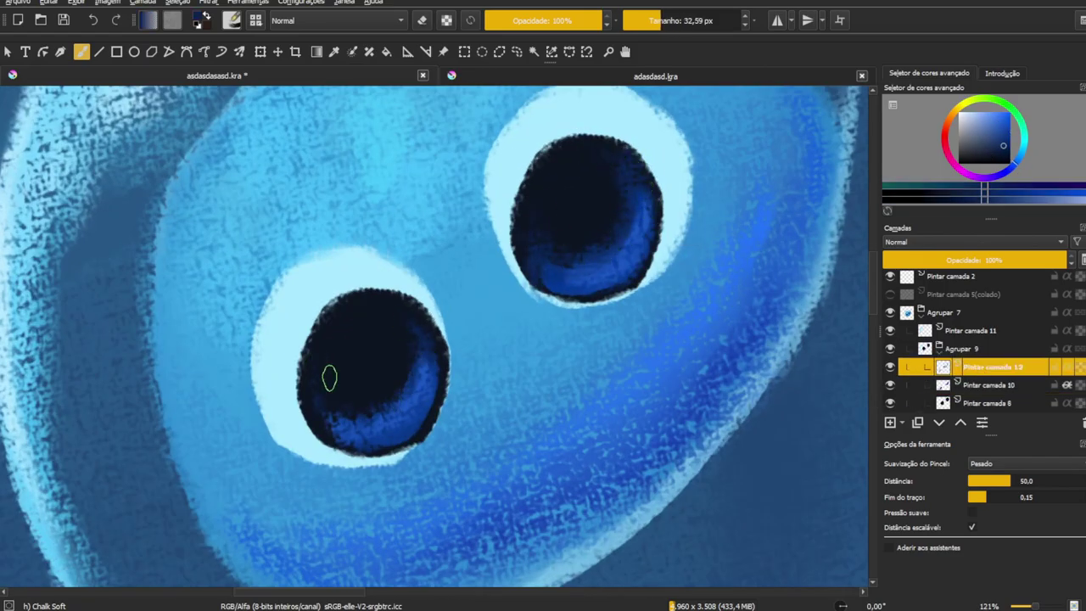
pyautogui.scroll(-2, 403, 325)
pyautogui.scroll(-2, 466, 322)
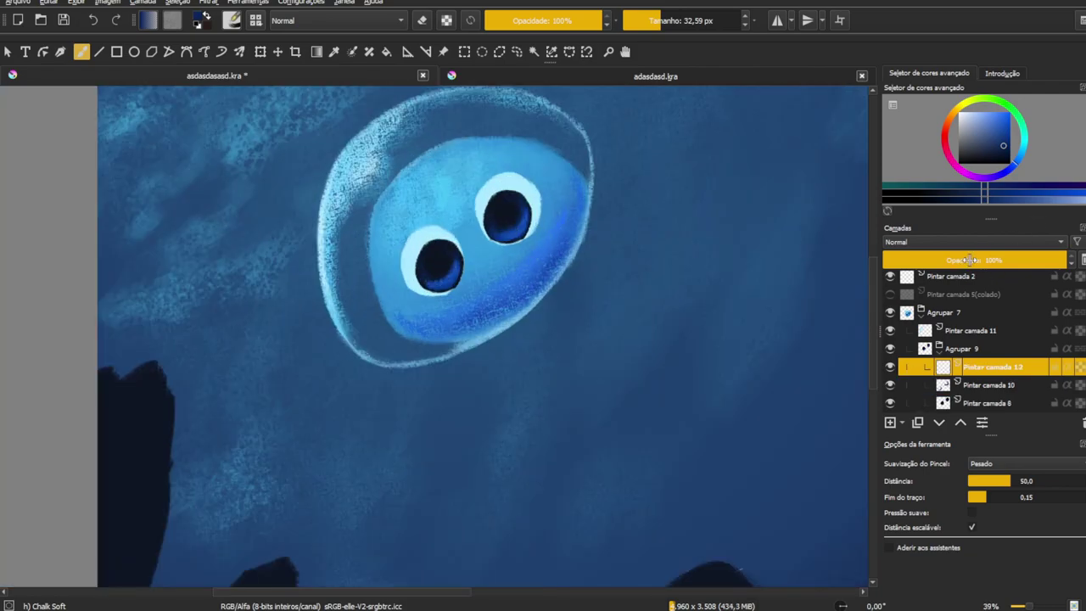
pyautogui.scroll(2, 491, 257)
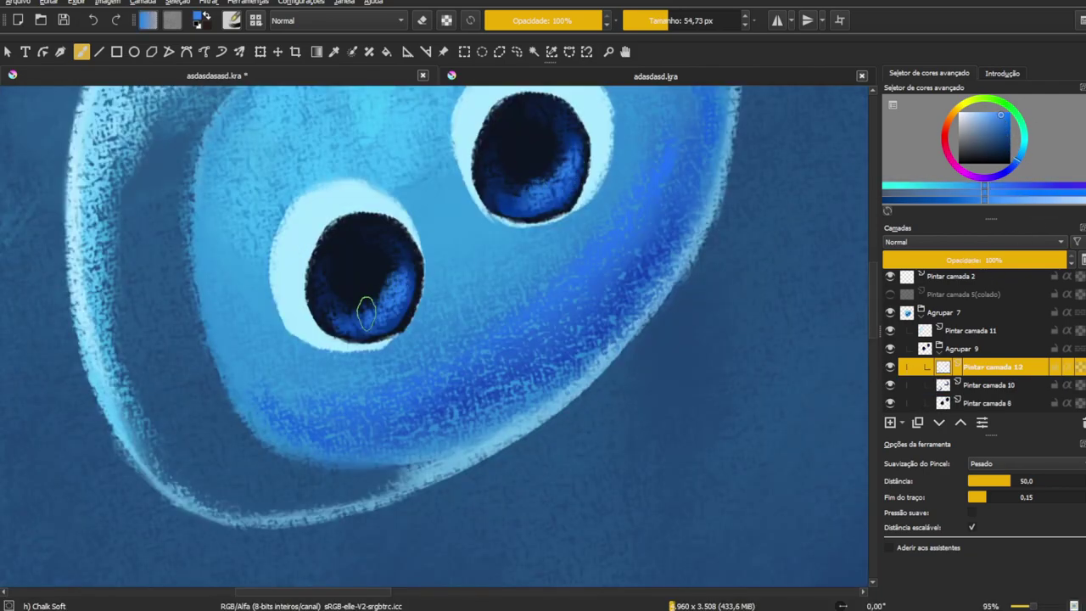
pyautogui.scroll(-4, 374, 315)
pyautogui.scroll(4, 441, 255)
pyautogui.scroll(-4, 486, 194)
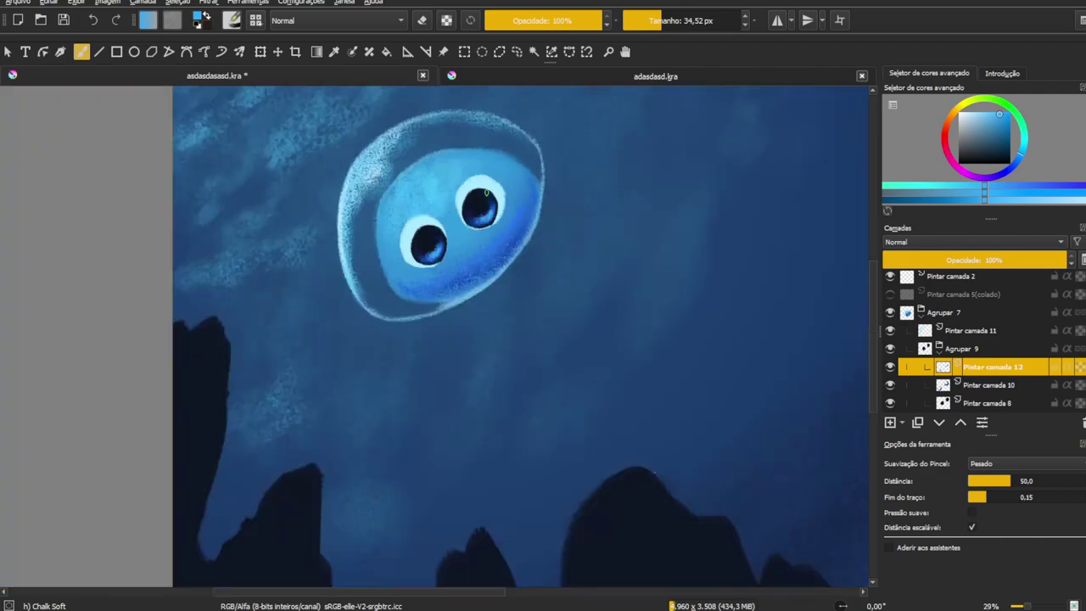
# Step: Add a new empty paint layer for the tentacles
pyautogui.click(971, 330)
pyautogui.press('Insert')
pyautogui.scroll(1, 516, 289)
# Step: Draw a hooked, curving tentacle down from the bubble's right side
pyautogui.moveTo(516, 288); pyautogui.dragTo(431, 433)
pyautogui.hotkey('ctrl', 'z')
pyautogui.moveTo(526, 276)
pyautogui.mouseDown()
pyautogui.moveTo(533, 384)
pyautogui.moveTo(416, 397)
pyautogui.mouseUp()
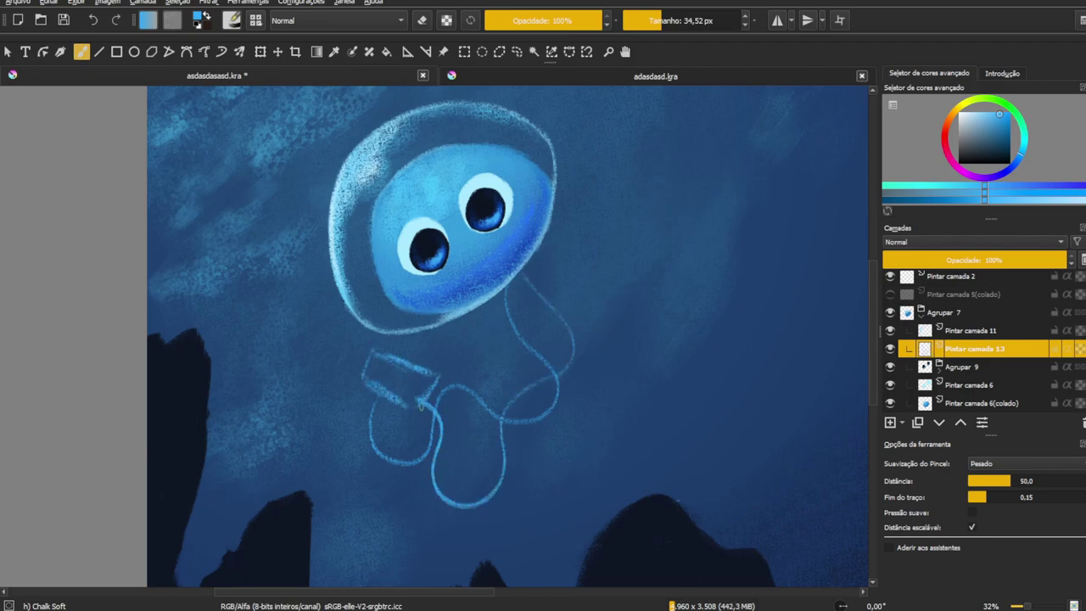
pyautogui.scroll(2, 439, 373)
# Step: Paint a dark rectangular phone block among the tentacles
pyautogui.moveTo(382, 357)
pyautogui.mouseDown()
pyautogui.moveTo(458, 382)
pyautogui.moveTo(400, 335)
pyautogui.mouseUp()
pyautogui.press('[')
pyautogui.press('e')
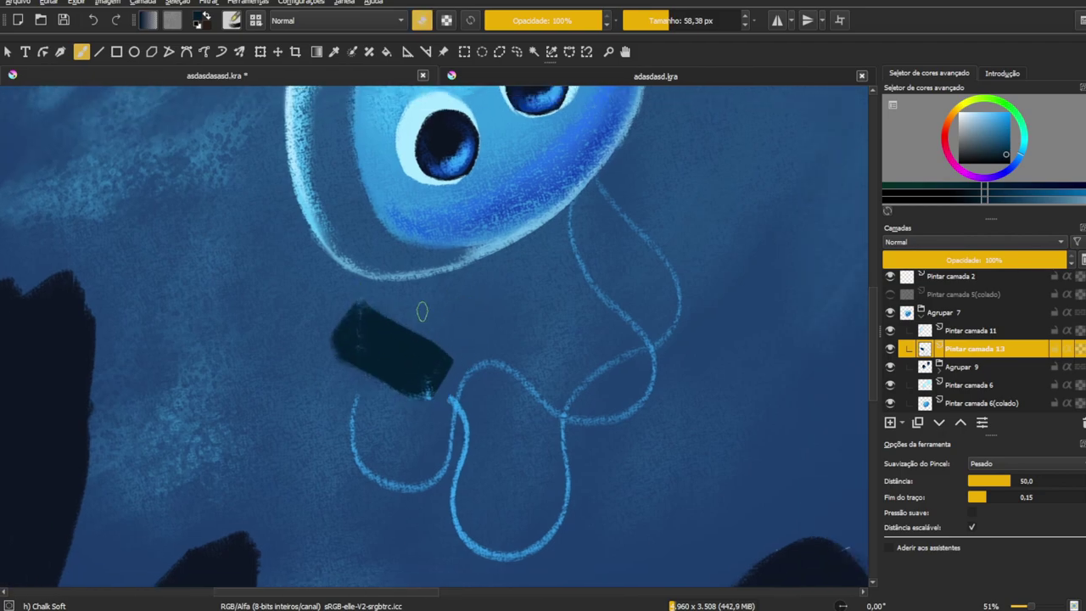
pyautogui.scroll(3, 472, 344)
pyautogui.scroll(-5, 351, 334)
pyautogui.scroll(1, 412, 416)
# Step: Cut the dark phone and paste it onto its own new layer
pyautogui.press('t')
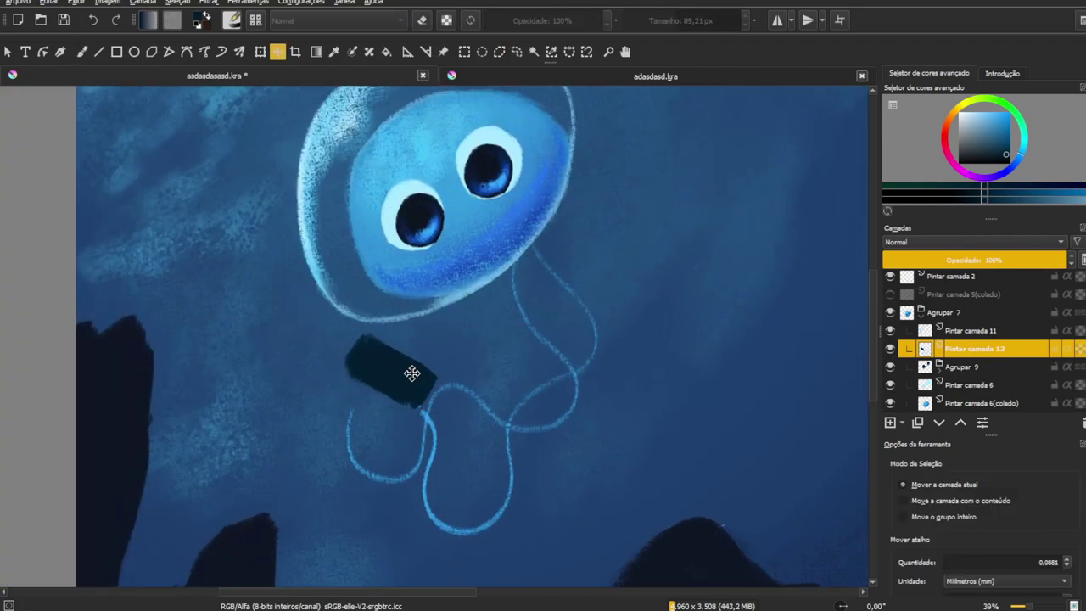
pyautogui.hotkey('ctrl', 'x')
pyautogui.hotkey('ctrl', 'v')
# Step: Cage-deform the phone into a tilted rectangle by lifting its right corner
pyautogui.hotkey('ctrl', 't')
pyautogui.click(948, 472)
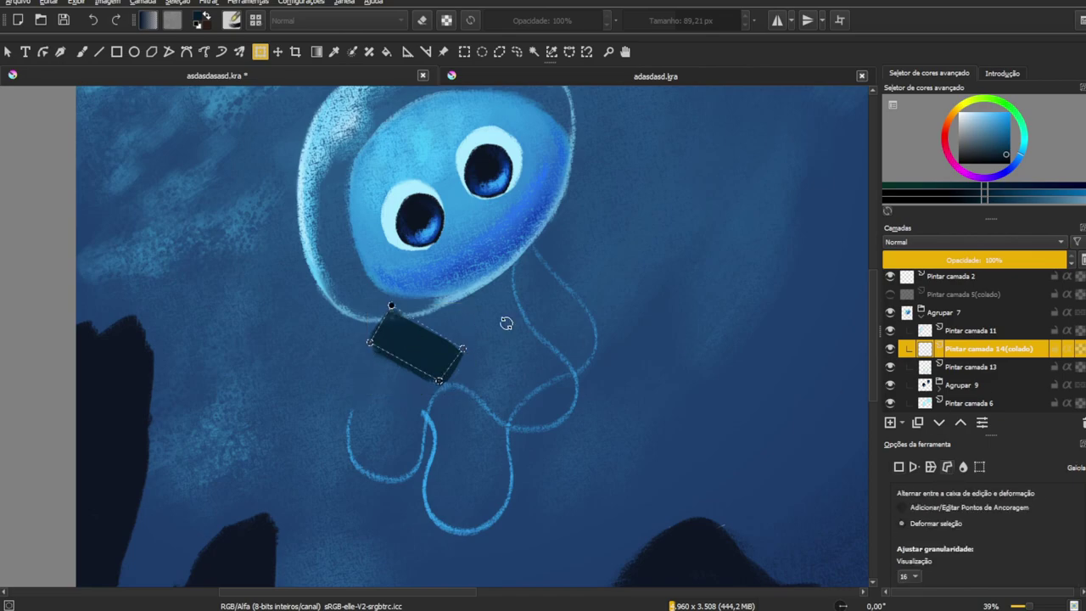
pyautogui.click(376, 307)
pyautogui.click(352, 346)
pyautogui.click(434, 398)
pyautogui.click(479, 348)
pyautogui.moveTo(480, 348); pyautogui.dragTo(495, 331)
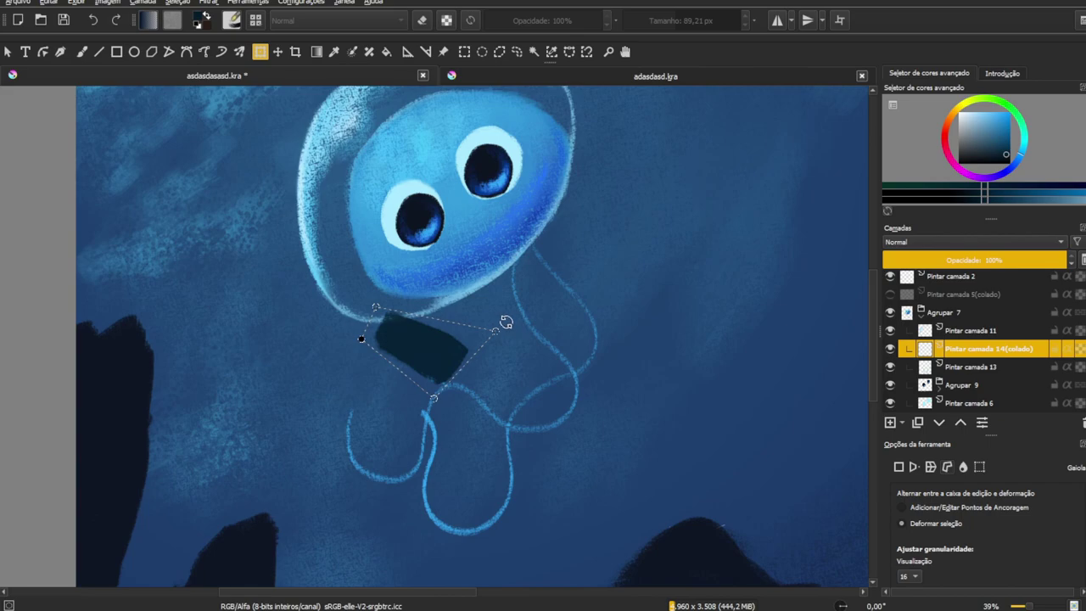
pyautogui.press('Return')
pyautogui.press('b')
pyautogui.scroll(3, 401, 336)
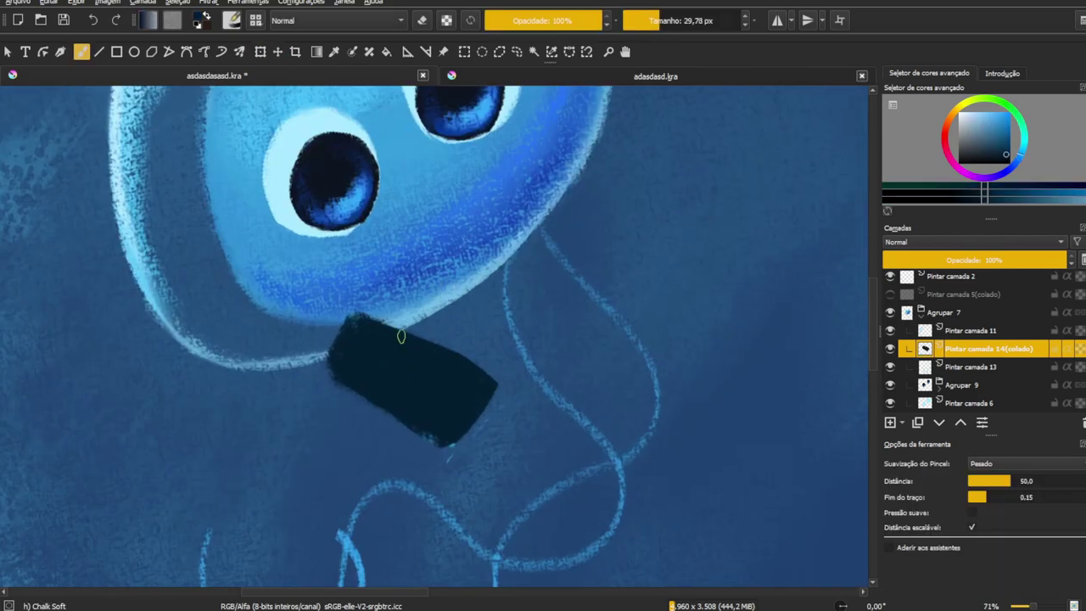
# Step: Tidy the phone's lower-left edge and paint the first camera lens in light blue
pyautogui.moveTo(465, 455); pyautogui.dragTo(380, 421)
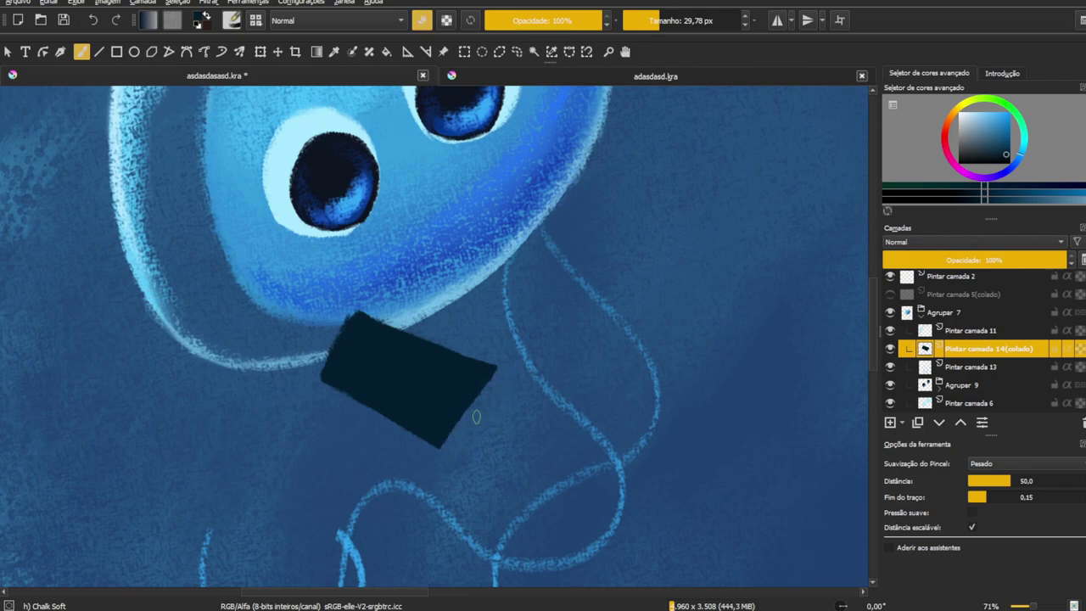
pyautogui.scroll(3, 350, 325)
pyautogui.click(1003, 143)
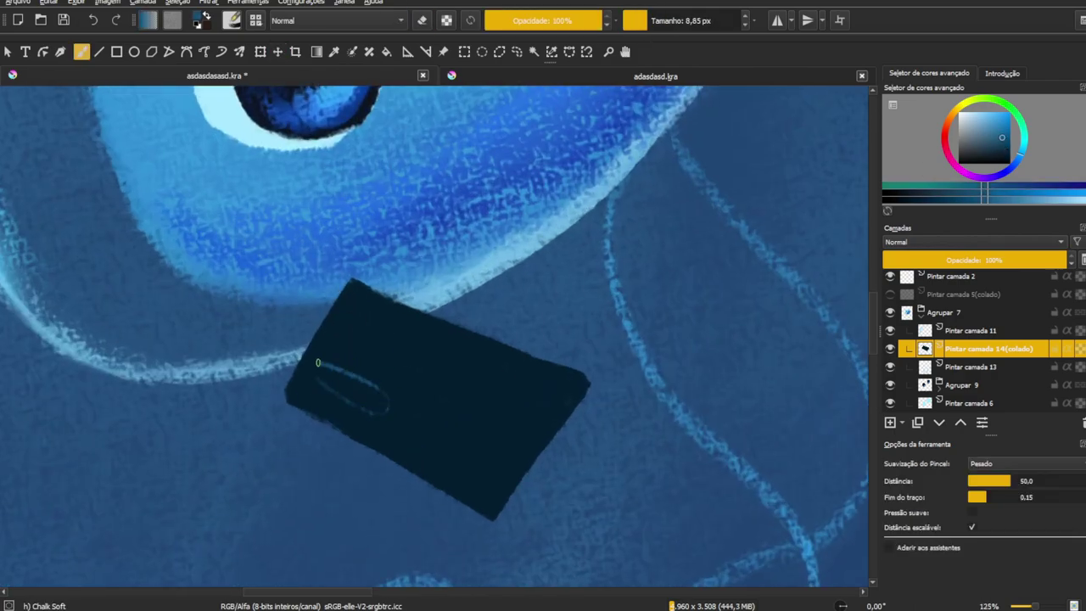
pyautogui.scroll(4, 331, 380)
pyautogui.click(340, 382)
# Step: Add the second lens dot on the camera strip in a lighter blue
pyautogui.click(994, 121)
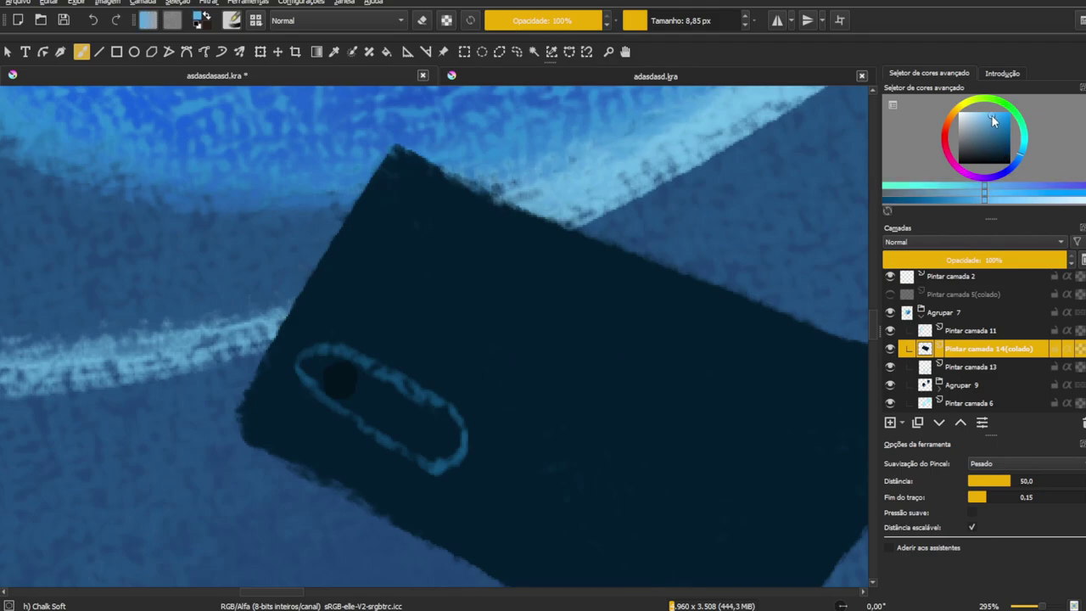
pyautogui.scroll(-5, 339, 390)
pyautogui.scroll(4, 365, 280)
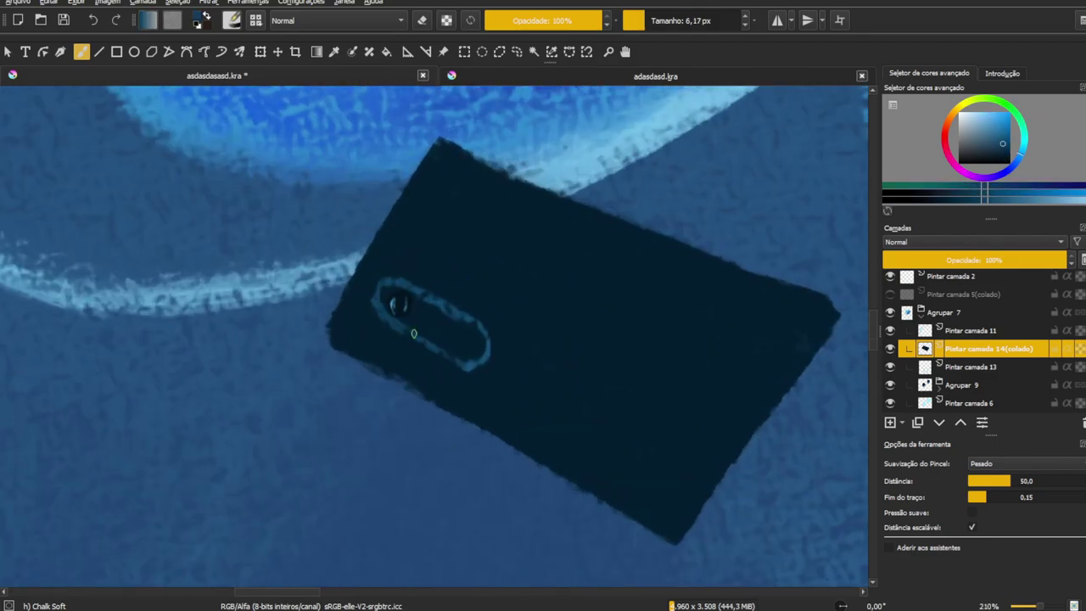
pyautogui.click(432, 320)
pyautogui.scroll(3, 428, 314)
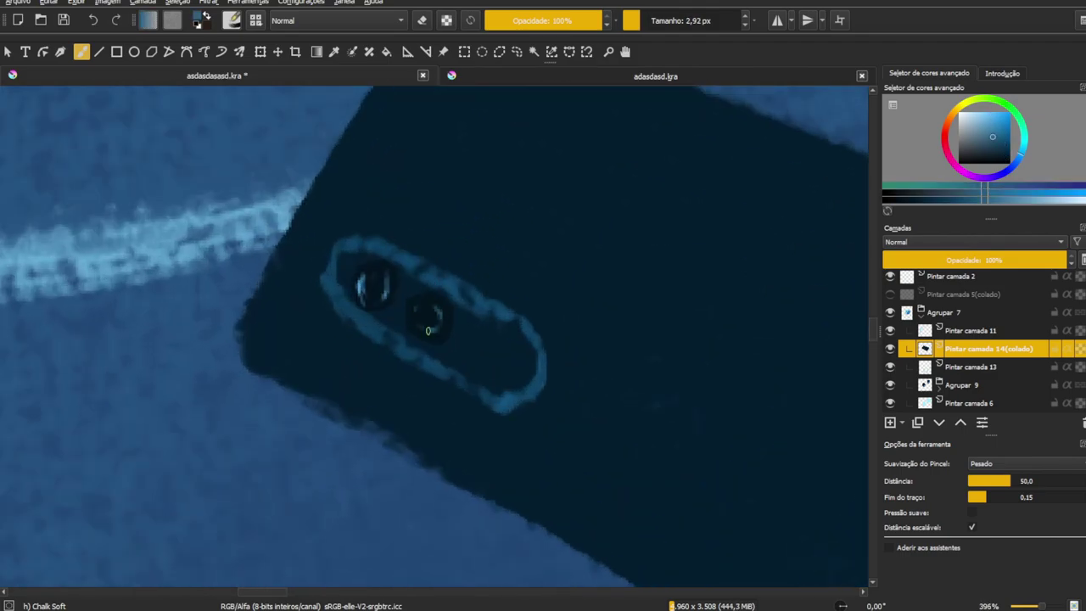
pyautogui.scroll(-6, 428, 331)
pyautogui.scroll(-3, 509, 280)
pyautogui.scroll(2, 605, 227)
pyautogui.press('pagedown')
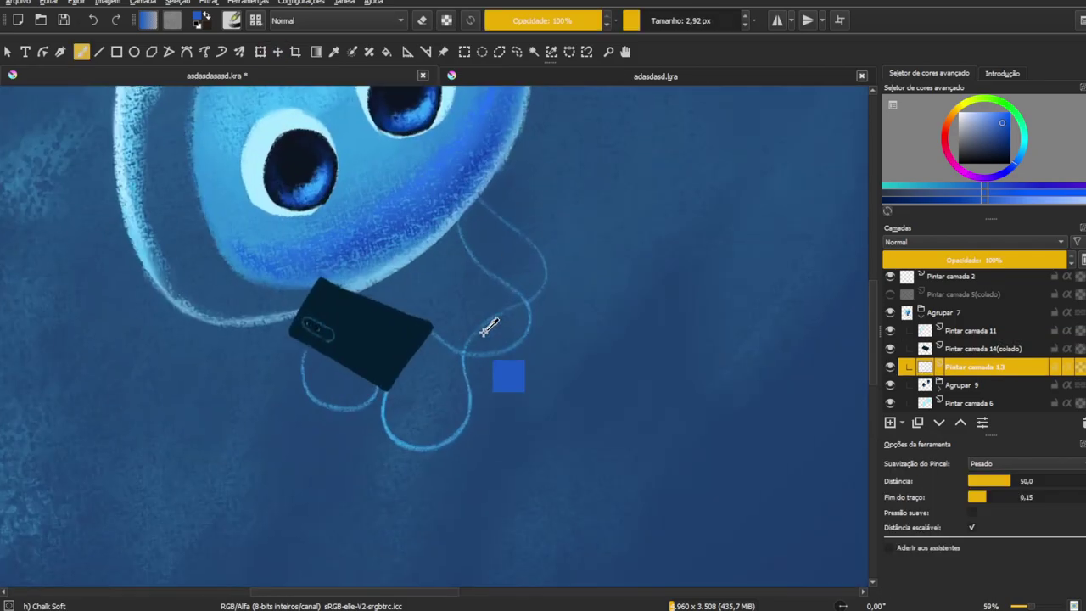
# Step: Brighten the tentacles with light chalk, including the left loop below the phone
pyautogui.scroll(3, 507, 376)
pyautogui.scroll(-2, 475, 280)
pyautogui.moveTo(441, 222); pyautogui.dragTo(538, 342)
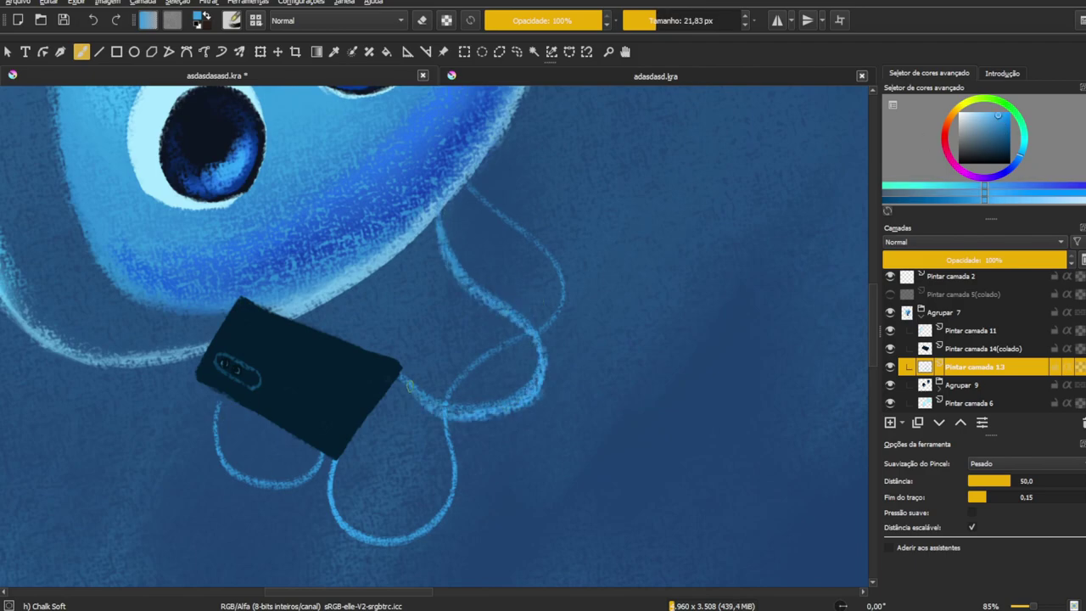
pyautogui.moveTo(442, 414); pyautogui.dragTo(462, 484)
pyautogui.moveTo(218, 397); pyautogui.dragTo(314, 469)
pyautogui.scroll(-4, 357, 407)
pyautogui.scroll(5, 396, 384)
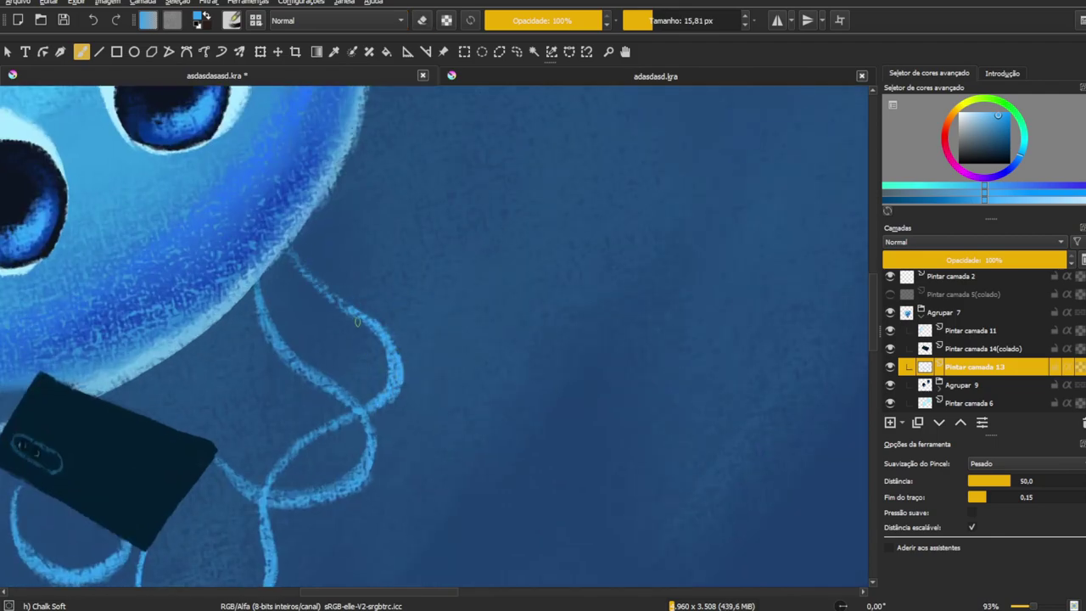
pyautogui.moveTo(259, 402); pyautogui.dragTo(343, 309)
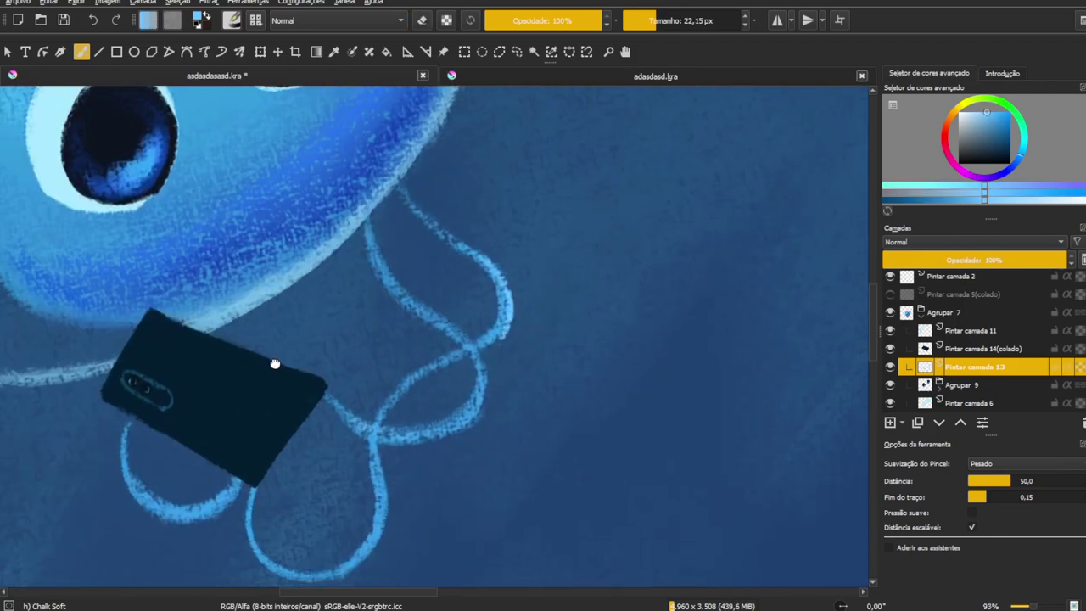
pyautogui.scroll(-5, 274, 364)
# Step: Draw two long wavy tentacle strands trailing to the lower right on Pintar camada 13
pyautogui.press('pagedown')
pyautogui.scroll(4, 371, 242)
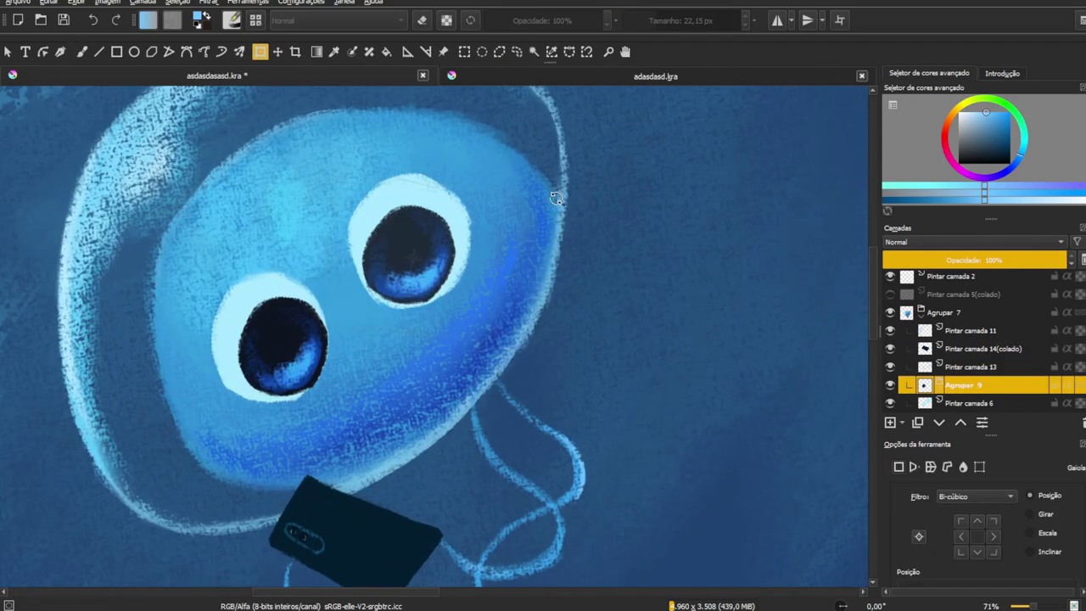
pyautogui.scroll(-3, 727, 220)
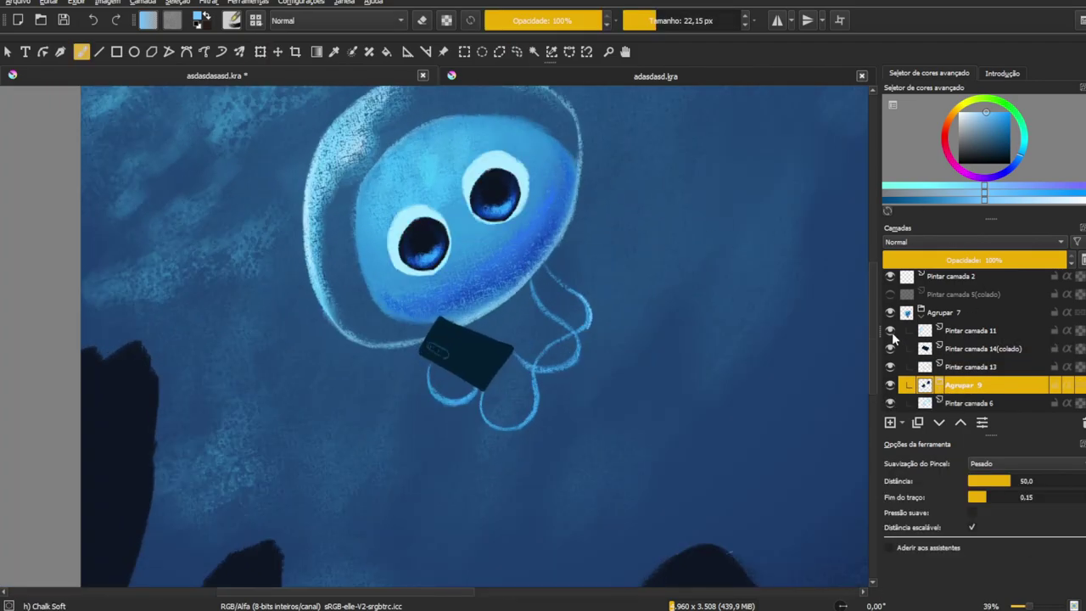
pyautogui.click(967, 366)
pyautogui.scroll(3, 582, 332)
pyautogui.scroll(-1, 582, 332)
pyautogui.press('[')
pyautogui.moveTo(520, 195)
pyautogui.mouseDown()
pyautogui.moveTo(667, 332)
pyautogui.moveTo(719, 481)
pyautogui.mouseUp()
pyautogui.scroll(-3, 667, 332)
pyautogui.press(']')
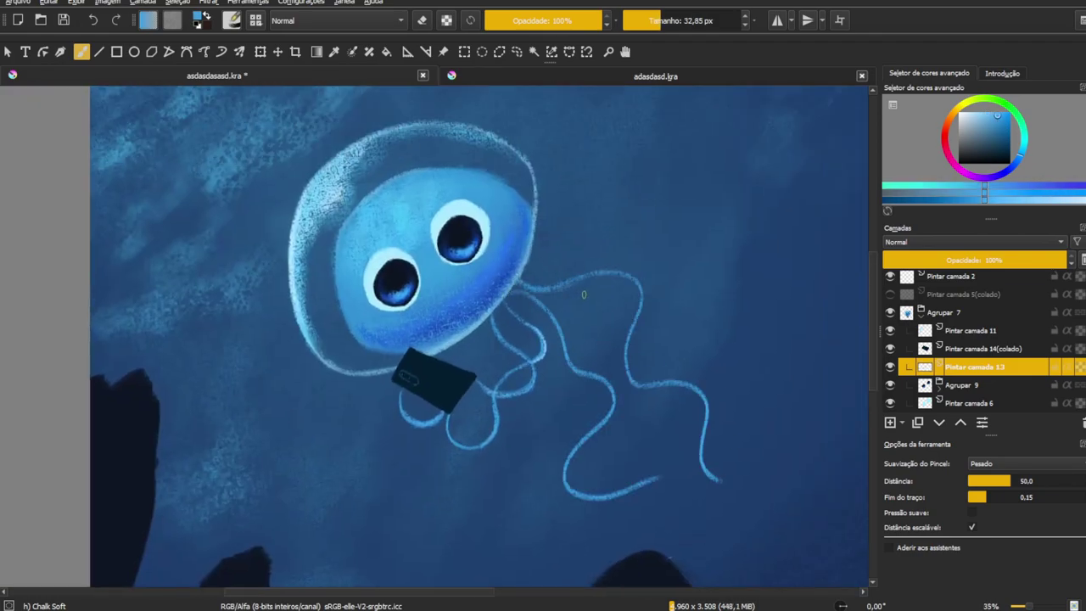
pyautogui.moveTo(624, 374); pyautogui.dragTo(552, 330)
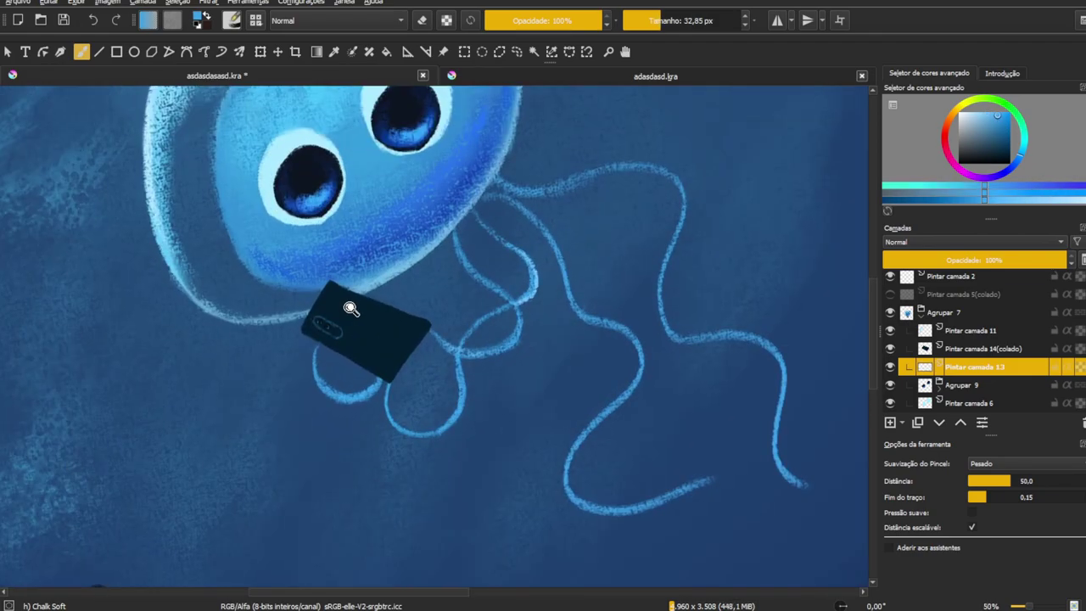
# Step: Sample a darker blue and add a new empty paint layer one place lower
pyautogui.keyDown('ctrl'); pyautogui.click(625, 272); pyautogui.keyUp('ctrl')
pyautogui.press('Insert')
pyautogui.press('+')
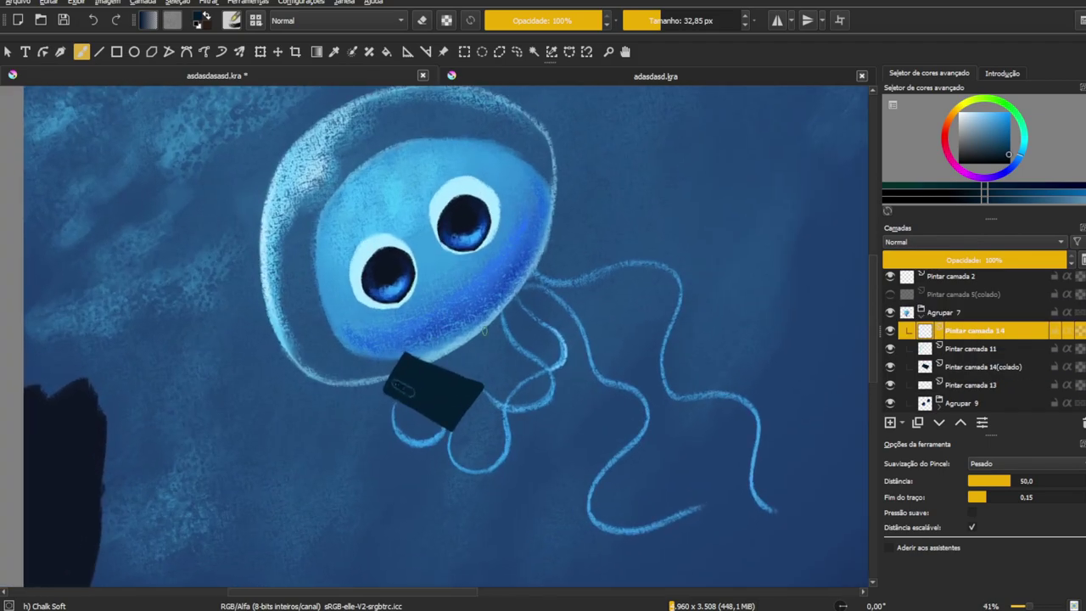
# Step: Move the new layer down, choose a lighter colour, and freehand-select a wedge under the body
pyautogui.press('l')
pyautogui.hotkey('ctrl', 'r')
pyautogui.hotkey('ctrl', 'pagedown')
pyautogui.hotkey('ctrl', 'pagedown')
pyautogui.moveTo(530, 202)
pyautogui.mouseDown()
pyautogui.moveTo(497, 380)
pyautogui.moveTo(660, 194)
pyautogui.mouseUp()
pyautogui.press('g')
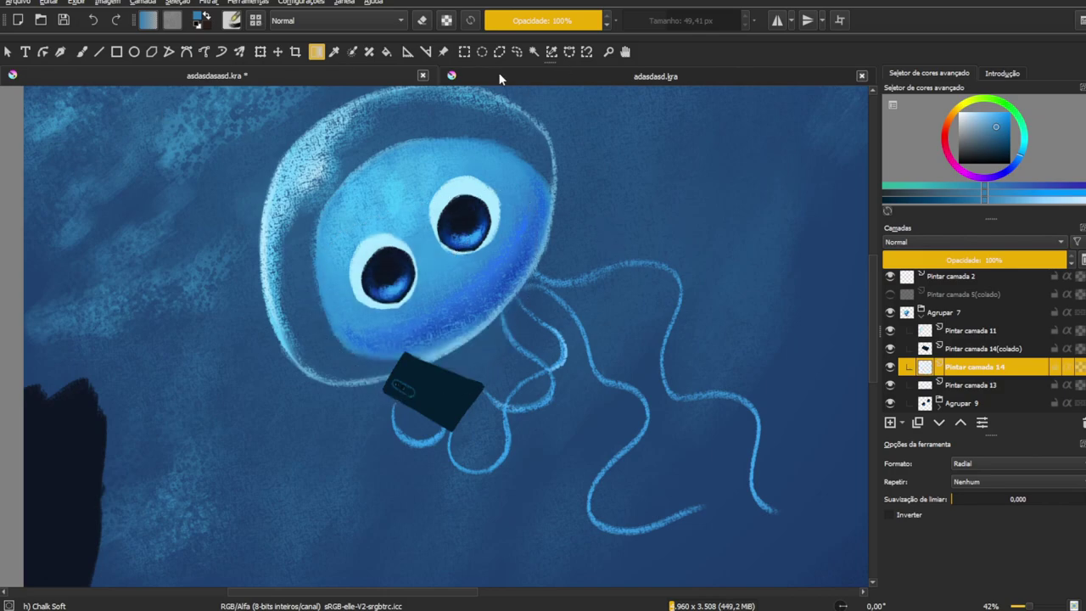
# Step: Select a polygonal beam fanning from the phone across the head, plus a lower-left wedge
pyautogui.click(498, 51)
pyautogui.click(484, 386)
pyautogui.click(591, 140)
pyautogui.click(479, 90)
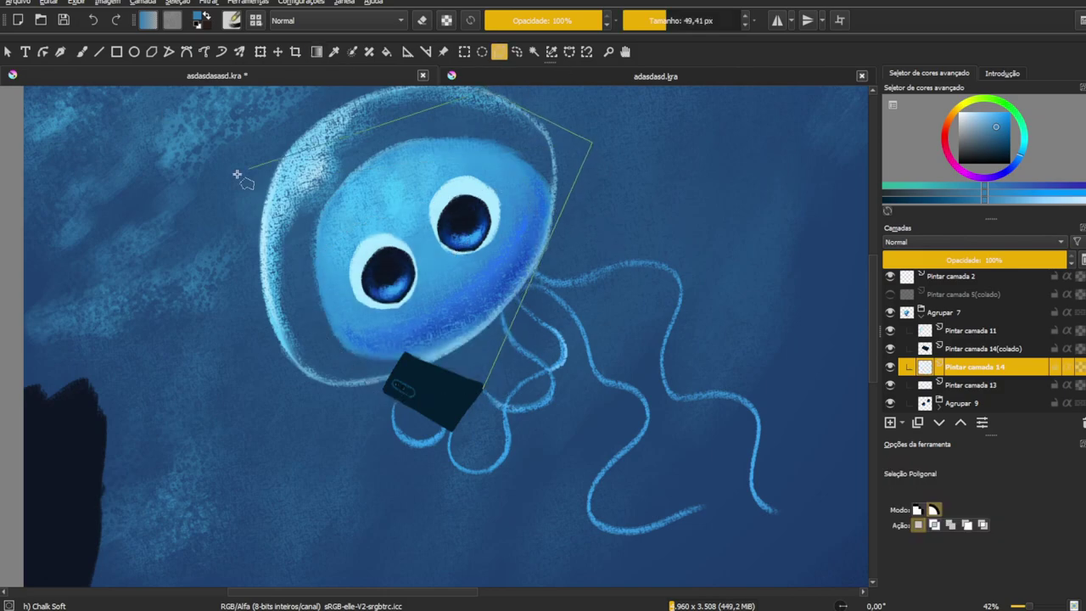
pyautogui.click(229, 239)
pyautogui.doubleClick(387, 390)
pyautogui.click(400, 380)
pyautogui.click(219, 365)
pyautogui.doubleClick(227, 239)
# Step: Fill the beam selection with a radial glow from the phone, then deselect
pyautogui.press('g')
pyautogui.moveTo(450, 404); pyautogui.dragTo(449, 315)
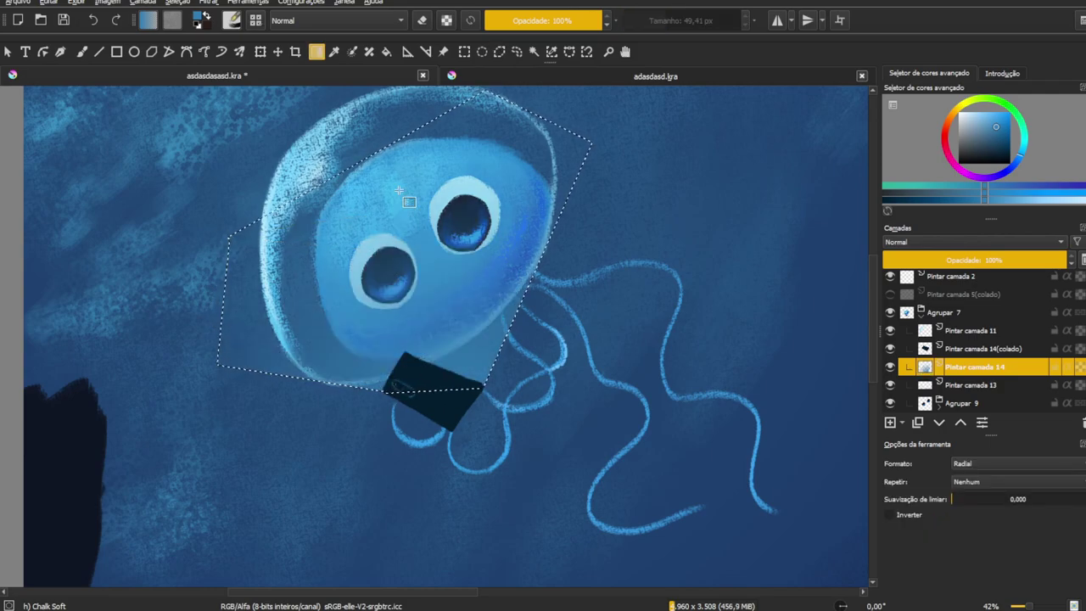
pyautogui.moveTo(456, 412); pyautogui.dragTo(448, 254)
pyautogui.hotkey('ctrl', 'shift', 'a')
pyautogui.press('b')
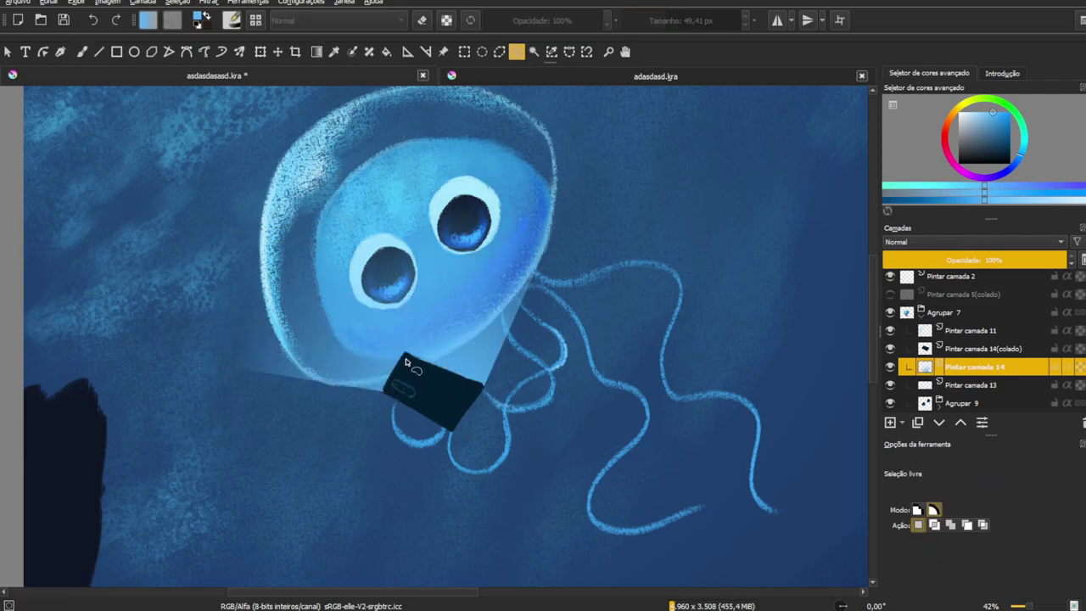
# Step: Outline a second polygon over the head and beam and set opacity to 48%
pyautogui.click(390, 213)
pyautogui.click(561, 204)
pyautogui.click(483, 386)
pyautogui.doubleClick(403, 356)
pyautogui.press('g')
pyautogui.click(547, 24)
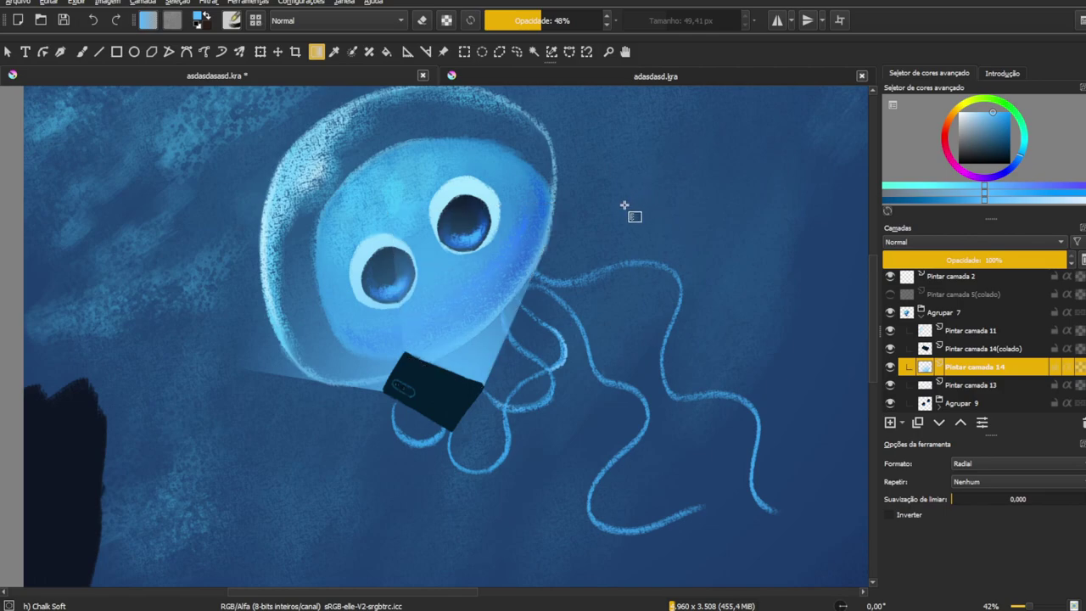
# Step: Erase the beam's edges with the Eraser Soft brush and zoom out to view the whole painting
pyautogui.press('b')
pyautogui.press('e')
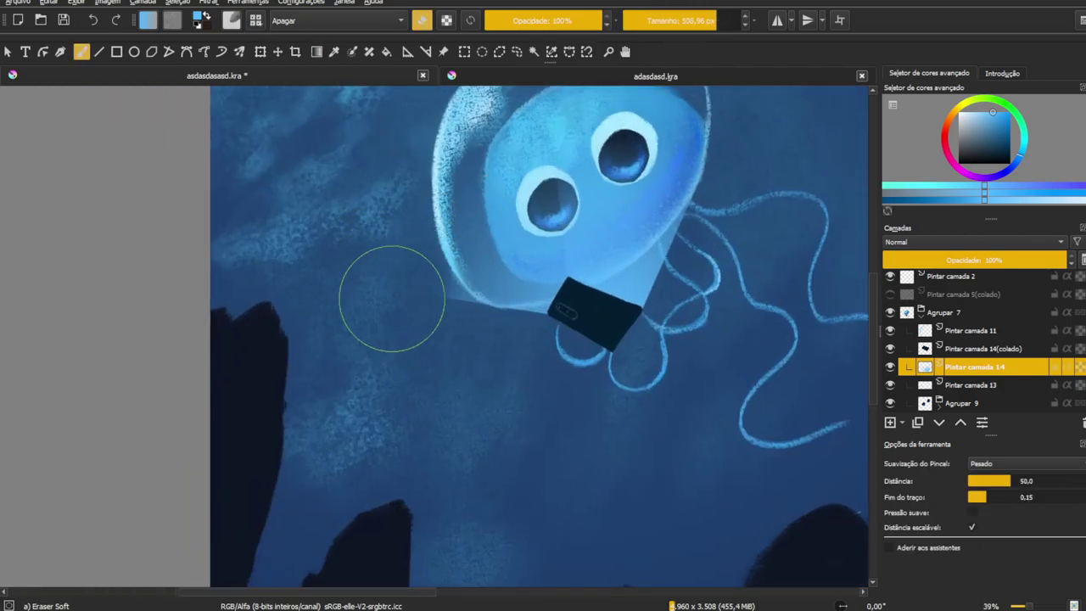
pyautogui.moveTo(400, 284); pyautogui.dragTo(351, 353)
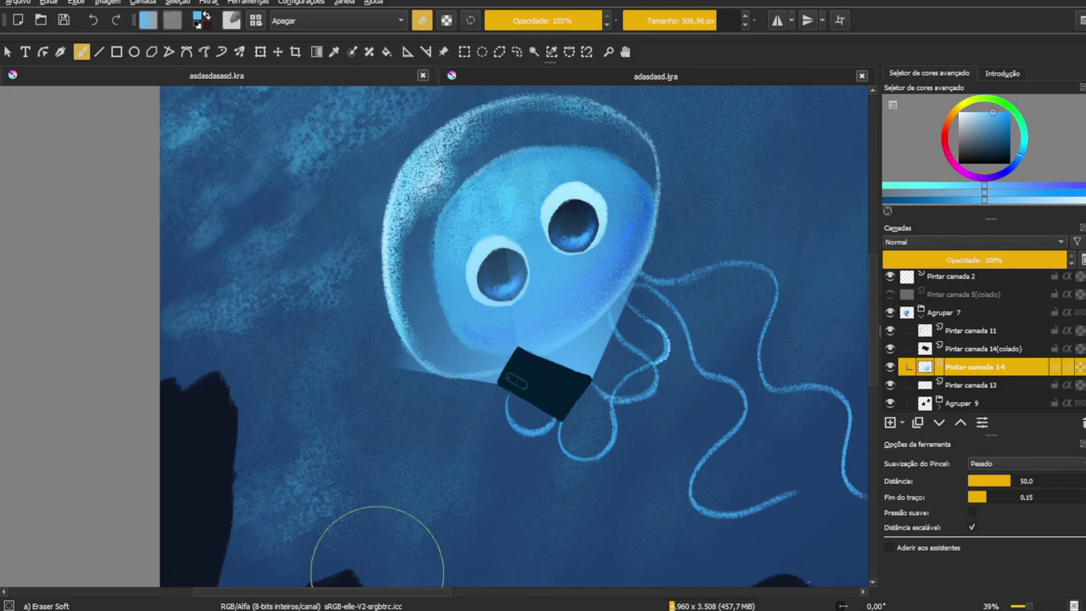
pyautogui.press('-')
pyautogui.press('-')
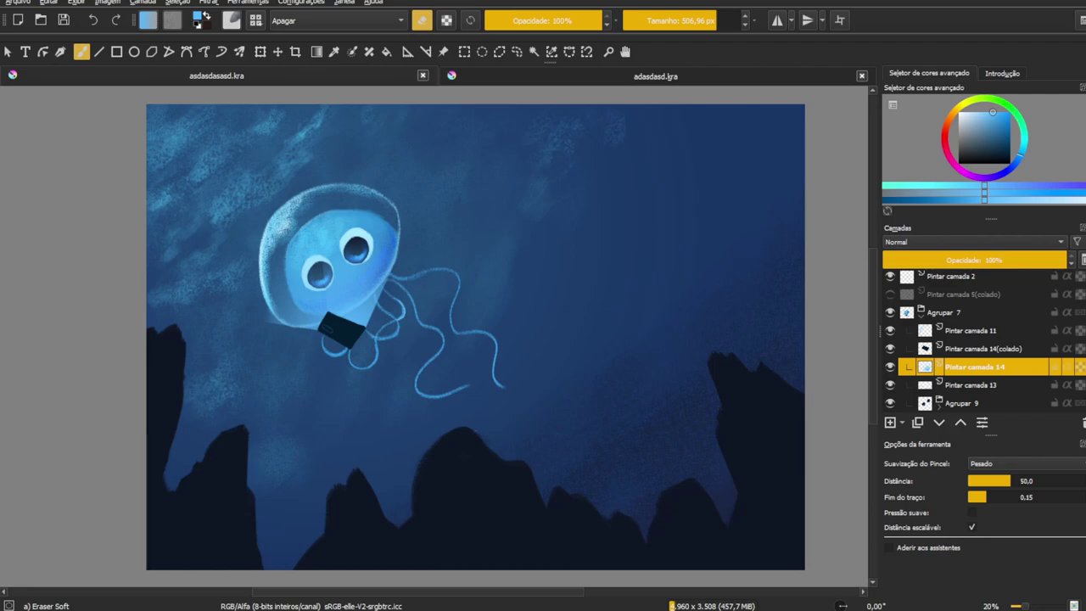
pyautogui.scroll(6, 331, 316)
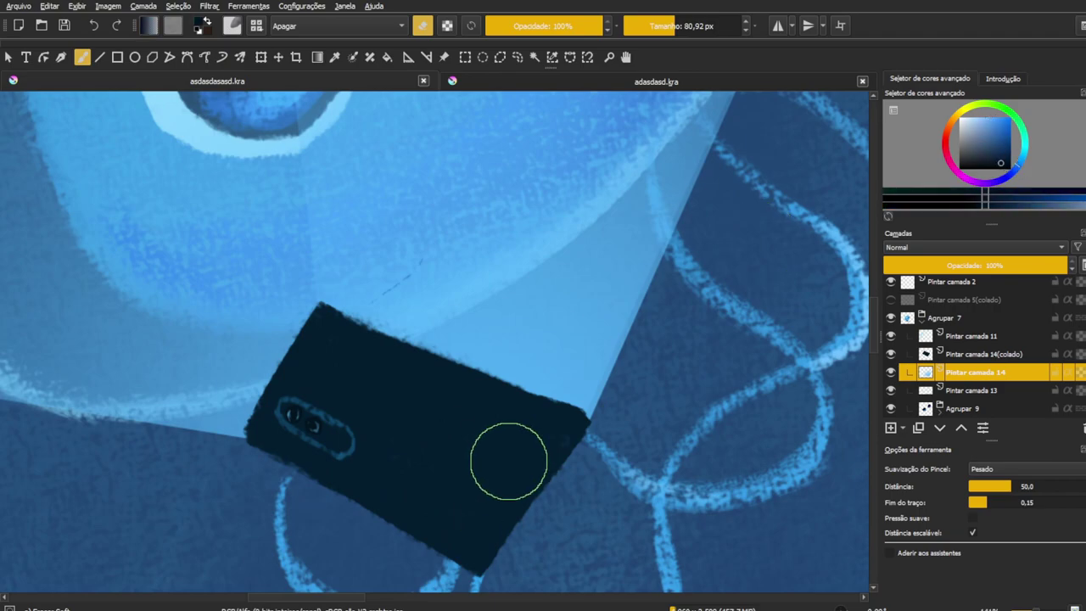
# Step: Shade the phone on Pintar camada 14 (colado) with a slightly lighter blue, undoing the stray edge stroke
pyautogui.press('pageup')
pyautogui.press('e')
pyautogui.scroll(-2, 557, 460)
pyautogui.keyDown('ctrl'); pyautogui.click(377, 442); pyautogui.keyUp('ctrl')
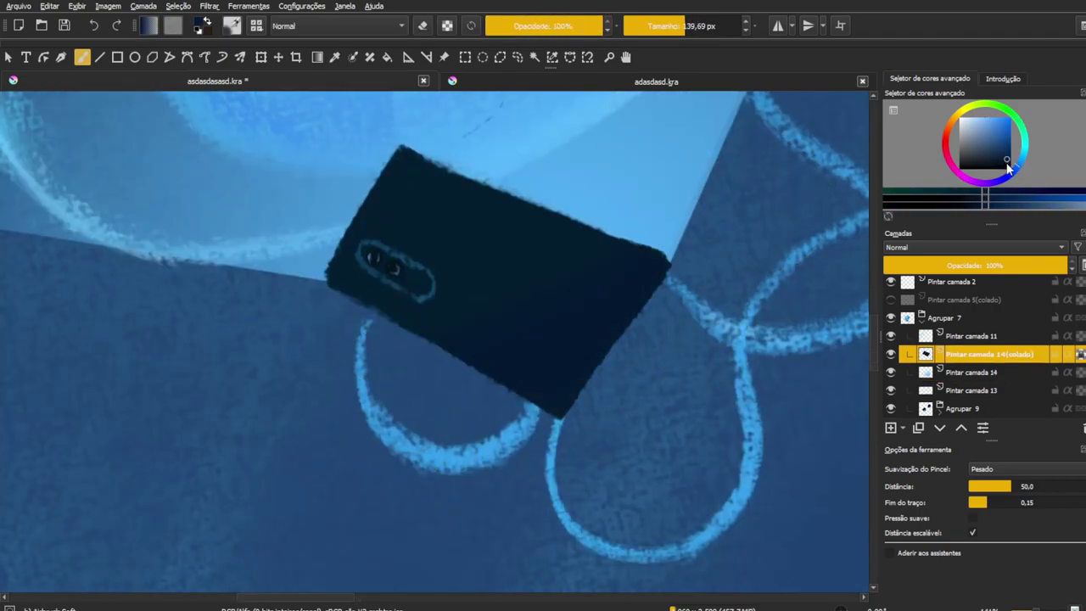
pyautogui.moveTo(569, 356); pyautogui.dragTo(648, 307)
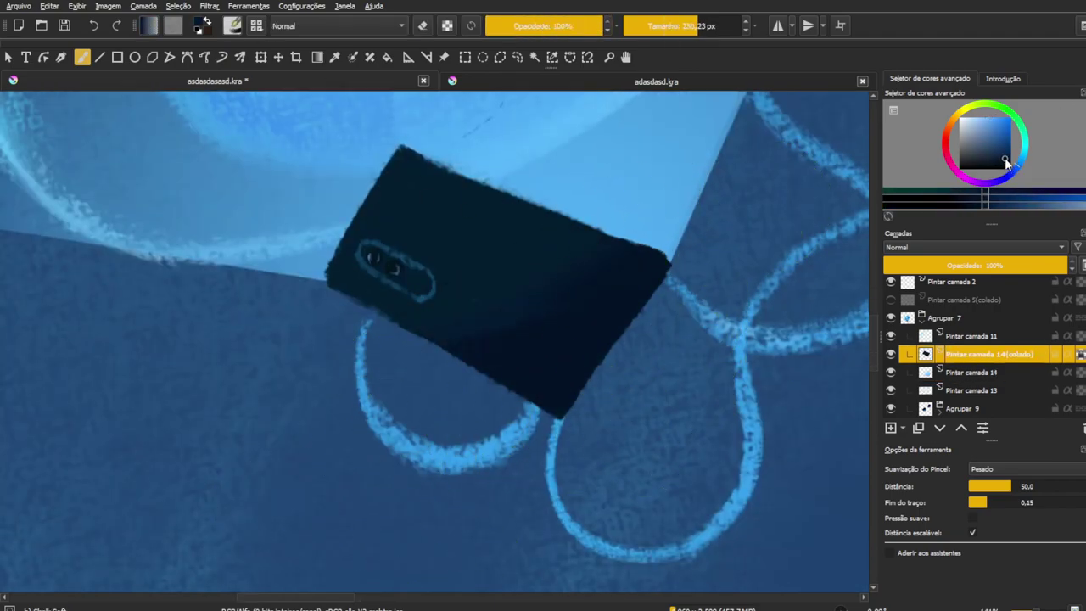
pyautogui.moveTo(585, 433); pyautogui.dragTo(686, 339)
pyautogui.keyDown('ctrl'); pyautogui.click(685, 340); pyautogui.keyUp('ctrl')
pyautogui.hotkey('ctrl', 'z')
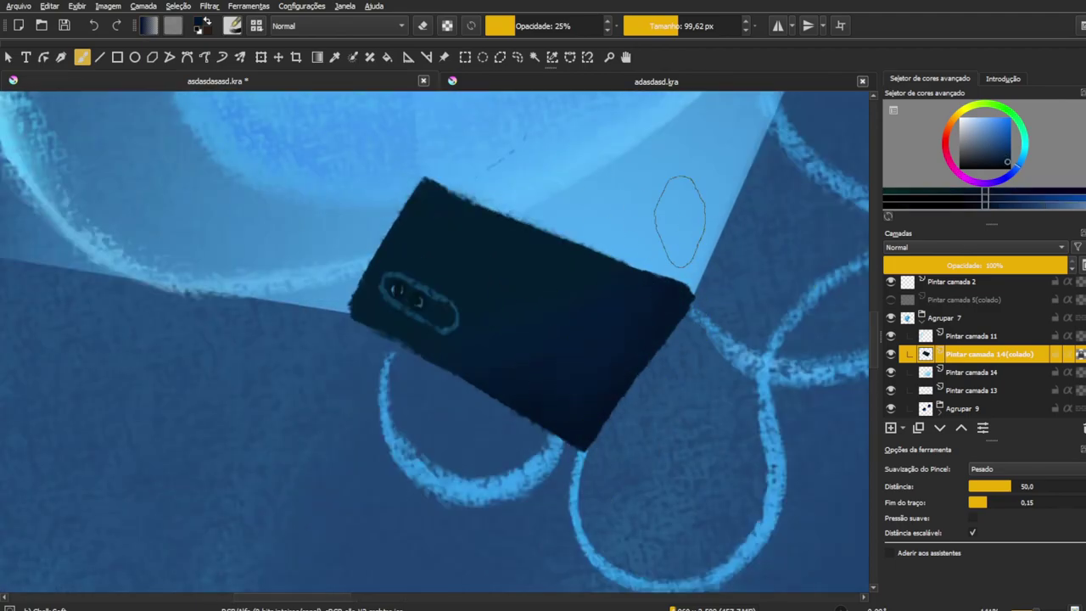
pyautogui.scroll(-3, 526, 289)
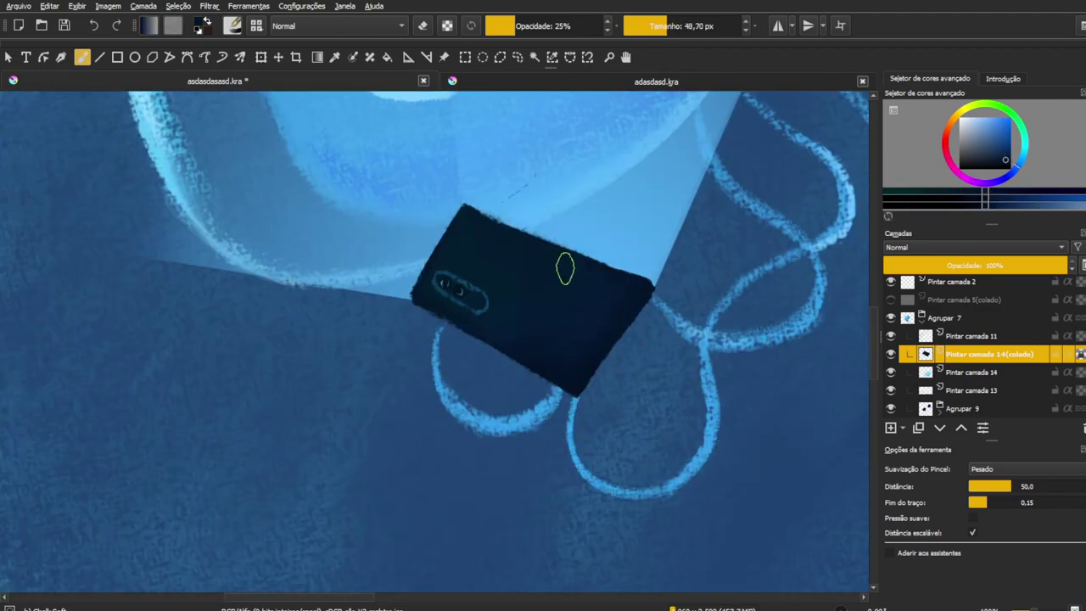
pyautogui.press('5')
pyautogui.scroll(3, 441, 356)
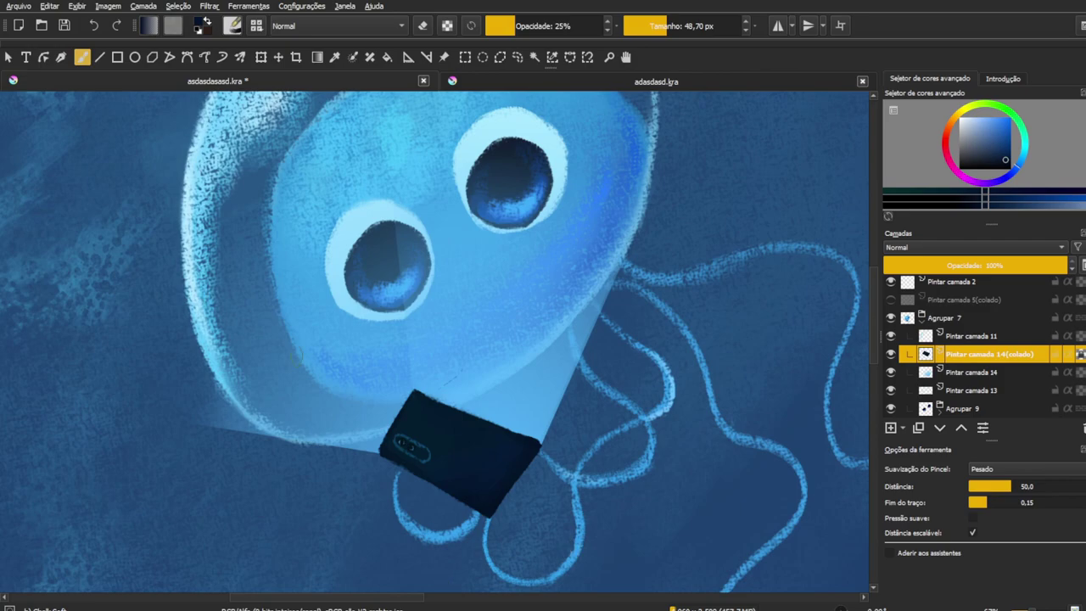
# Step: Add a new layer in the rocks group and shade the right rock face with lighter blue strokes
pyautogui.press('2')
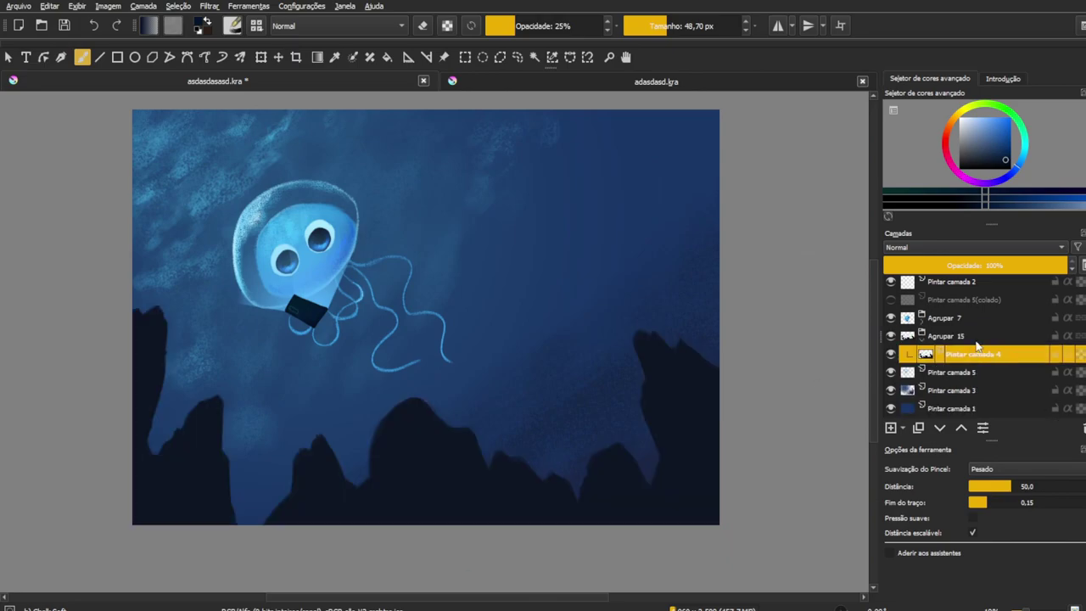
pyautogui.press('Insert')
pyautogui.moveTo(650, 450); pyautogui.dragTo(655, 417)
pyautogui.moveTo(383, 468); pyautogui.dragTo(398, 405)
pyautogui.click(1010, 142)
pyautogui.scroll(3, 399, 396)
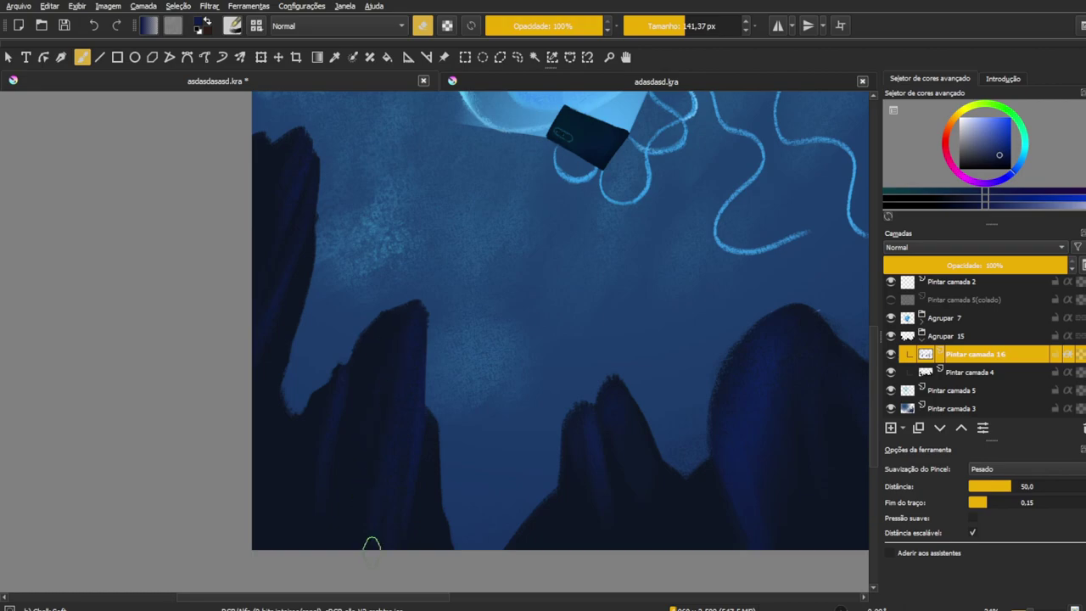
pyautogui.moveTo(370, 431); pyautogui.dragTo(510, 411)
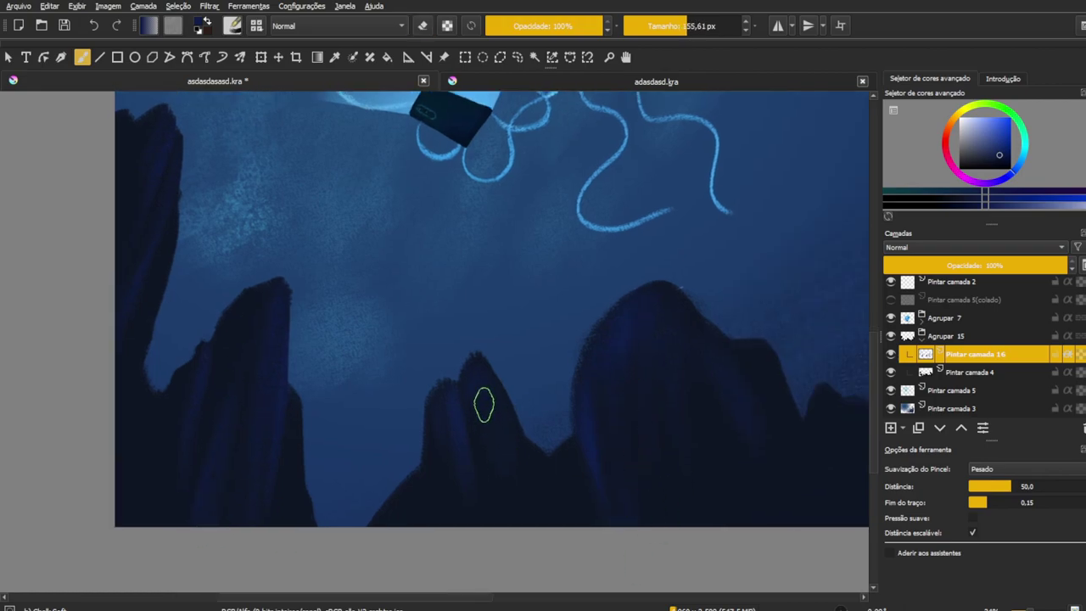
pyautogui.press(']')
pyautogui.hscroll(4, 477, 458)
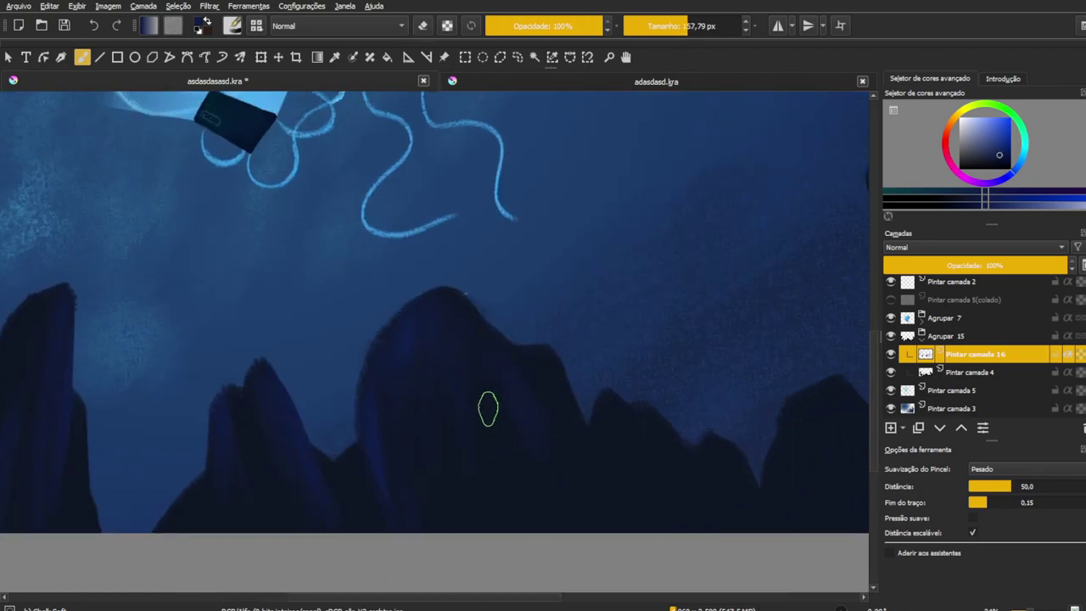
pyautogui.hscroll(1, 509, 450)
pyautogui.hscroll(2, 547, 425)
pyautogui.press('[')
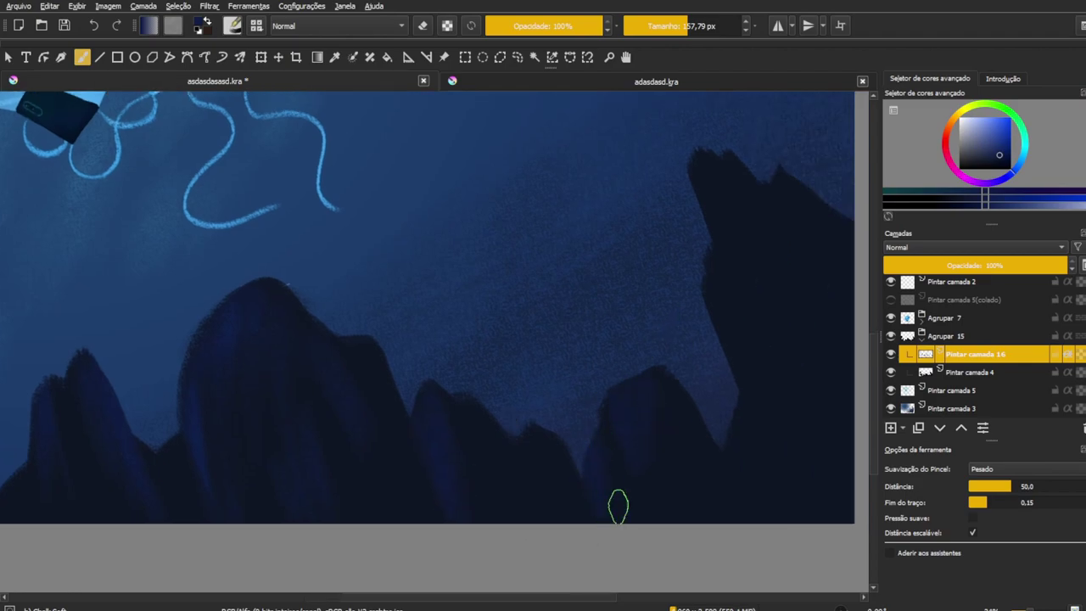
pyautogui.scroll(-4, 509, 412)
pyautogui.scroll(2, 560, 402)
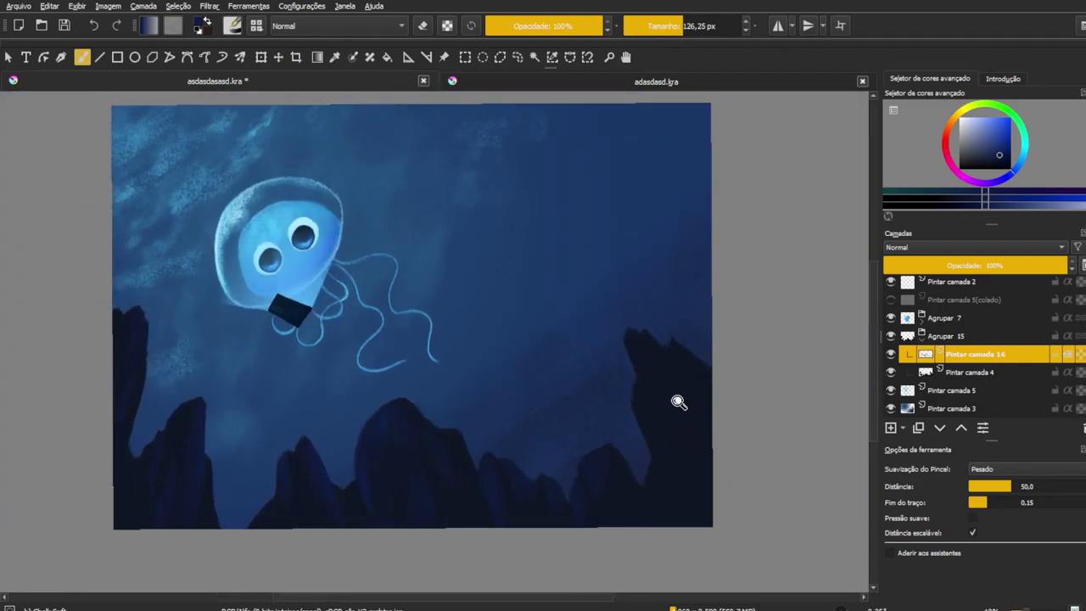
pyautogui.scroll(2, 679, 402)
pyautogui.moveTo(609, 314); pyautogui.dragTo(650, 456)
# Step: Dab white sparkle highlights onto the right and left eyes
pyautogui.press('[')
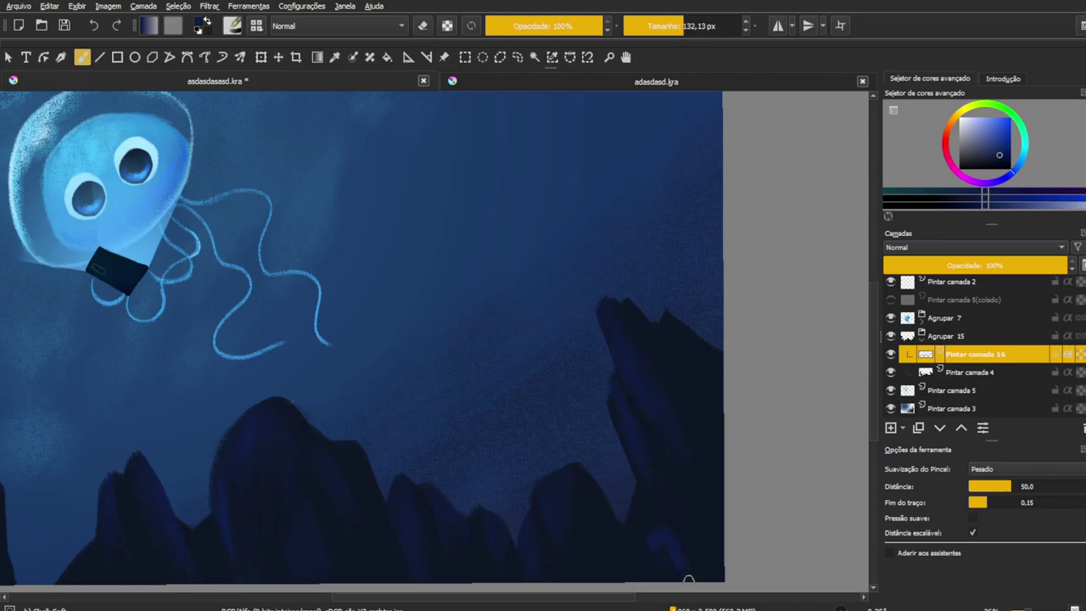
pyautogui.scroll(-2, 582, 525)
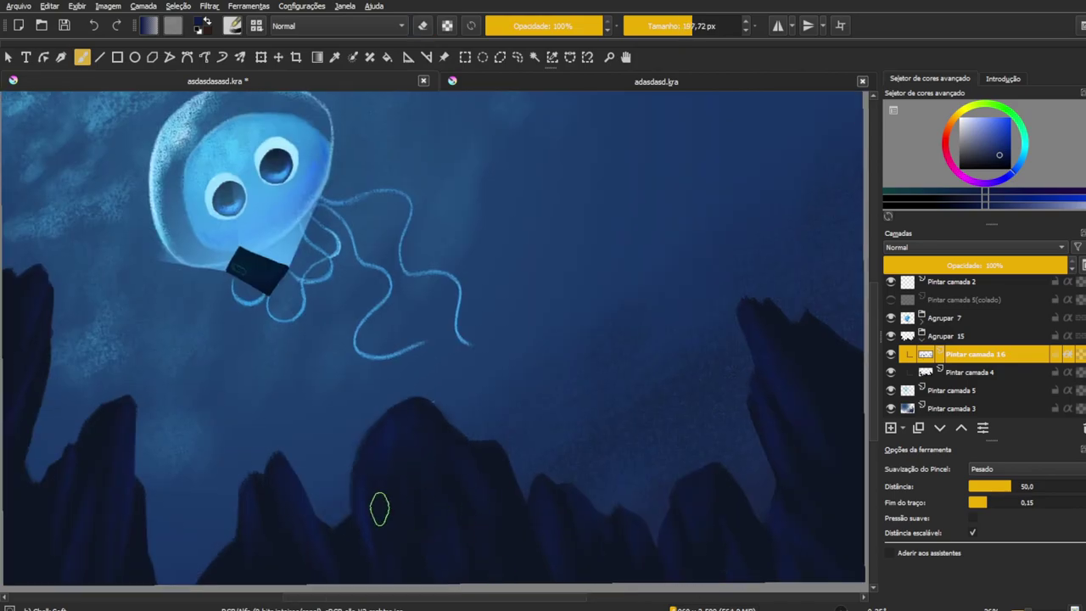
pyautogui.scroll(1, 514, 461)
pyautogui.scroll(1, 410, 487)
pyautogui.press('[')
pyautogui.hscroll(-1, 235, 478)
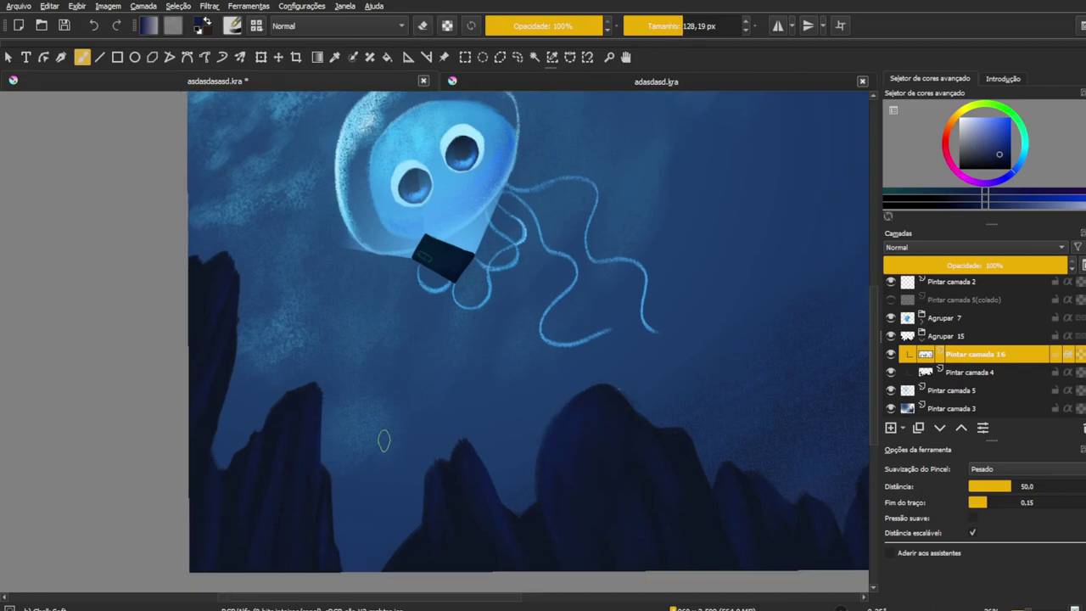
pyautogui.hscroll(4, 383, 417)
pyautogui.press(']')
pyautogui.press(']')
pyautogui.press(']')
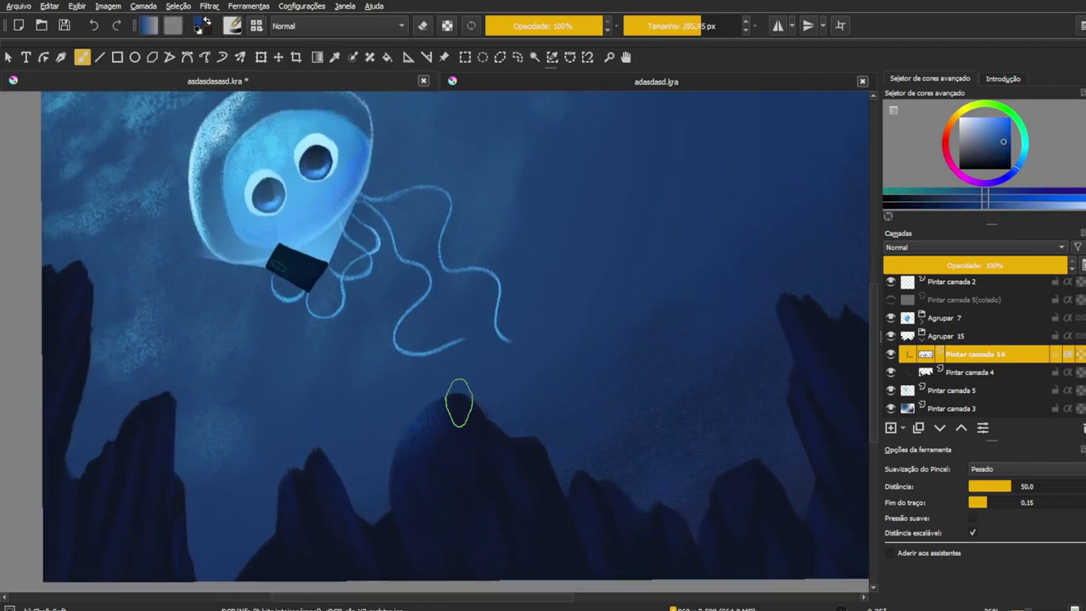
pyautogui.scroll(-1, 451, 373)
pyautogui.scroll(-2, 450, 374)
pyautogui.scroll(3, 471, 342)
pyautogui.scroll(5, 471, 342)
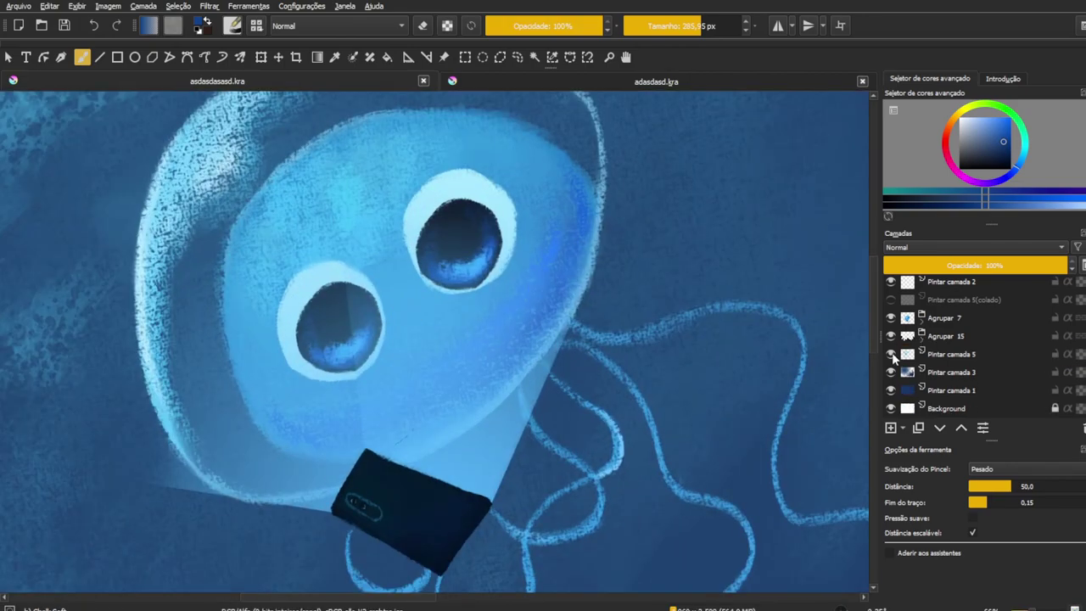
pyautogui.press(']')
pyautogui.click(452, 283)
pyautogui.click(454, 204)
pyautogui.click(350, 365)
pyautogui.click(329, 292)
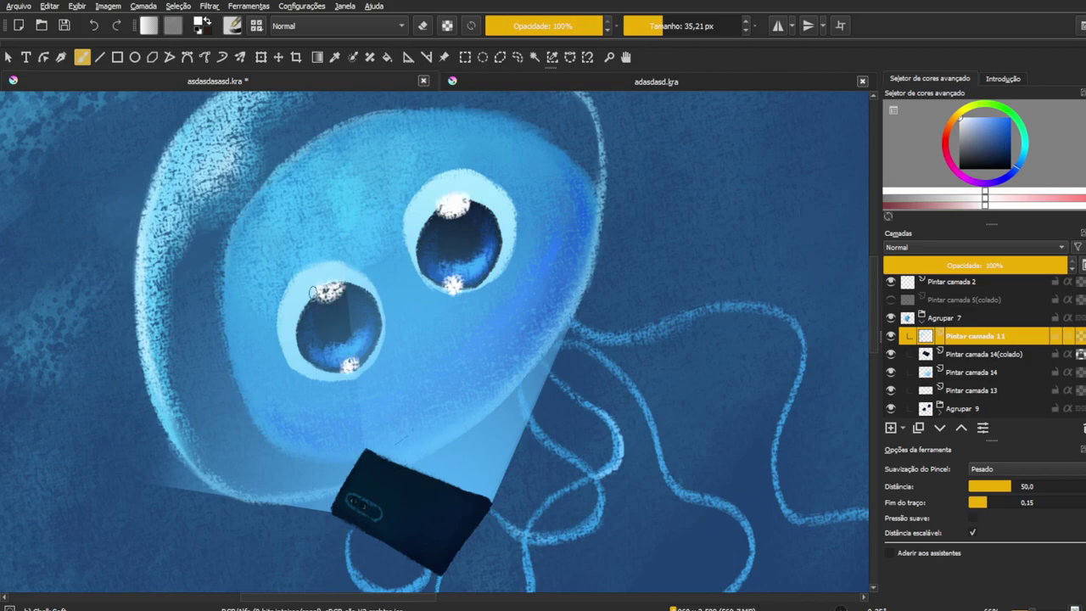
pyautogui.scroll(-3, 331, 297)
pyautogui.scroll(3, 331, 297)
# Step: Paint light blue strokes along the head's right and lower-left edges
pyautogui.click(989, 125)
pyautogui.press(']')
pyautogui.scroll(-3, 382, 340)
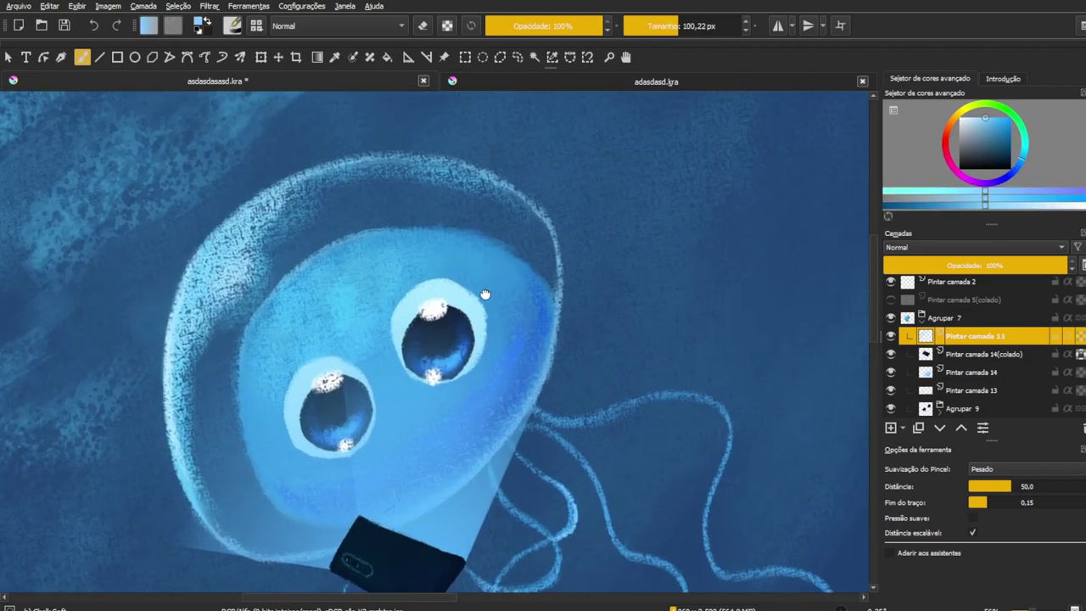
pyautogui.scroll(3, 381, 339)
pyautogui.moveTo(513, 390); pyautogui.dragTo(470, 200)
pyautogui.press('[')
pyautogui.moveTo(180, 507)
pyautogui.mouseDown()
pyautogui.moveTo(268, 526)
pyautogui.moveTo(306, 547)
pyautogui.mouseUp()
pyautogui.moveTo(212, 475); pyautogui.dragTo(169, 399)
pyautogui.scroll(2, 255, 424)
pyautogui.moveTo(246, 357); pyautogui.dragTo(297, 458)
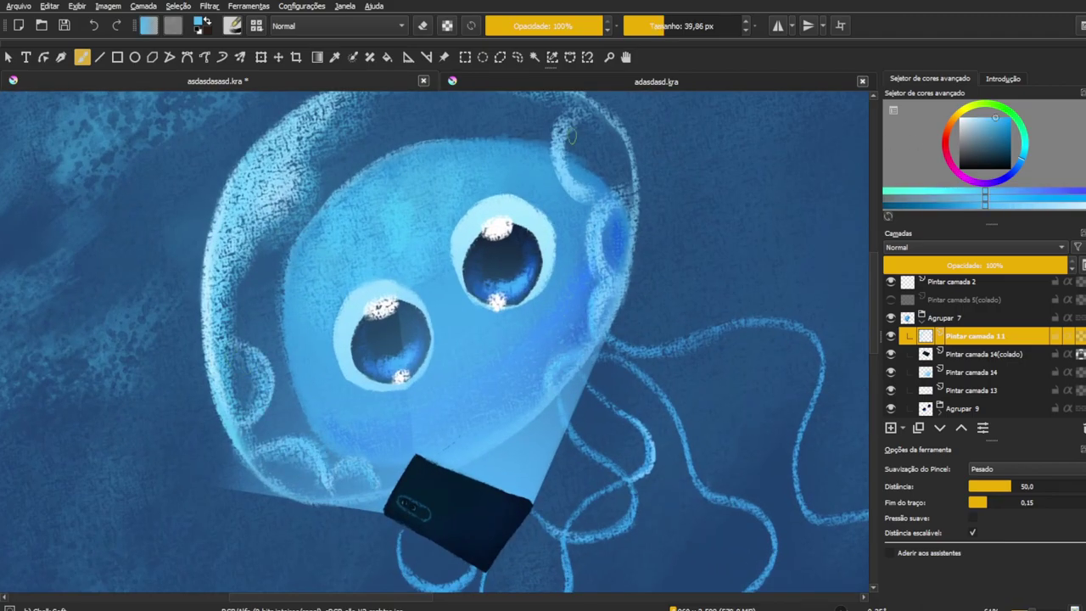
pyautogui.scroll(2, 435, 339)
# Step: Add more white dabs to the left eye and light strokes on the bell's upper left
pyautogui.press('[')
pyautogui.moveTo(314, 259)
pyautogui.mouseDown()
pyautogui.moveTo(301, 288)
pyautogui.moveTo(276, 305)
pyautogui.mouseUp()
pyautogui.press('[')
pyautogui.moveTo(326, 275); pyautogui.dragTo(293, 335)
pyautogui.scroll(-2, 434, 339)
pyautogui.press(']')
pyautogui.press(']')
pyautogui.press(']')
pyautogui.moveTo(288, 288); pyautogui.dragTo(339, 212)
pyautogui.moveTo(390, 179); pyautogui.dragTo(450, 165)
# Step: Refine the bell's left edge with light blue chalky strokes, erasing and repainting as needed
pyautogui.click(998, 125)
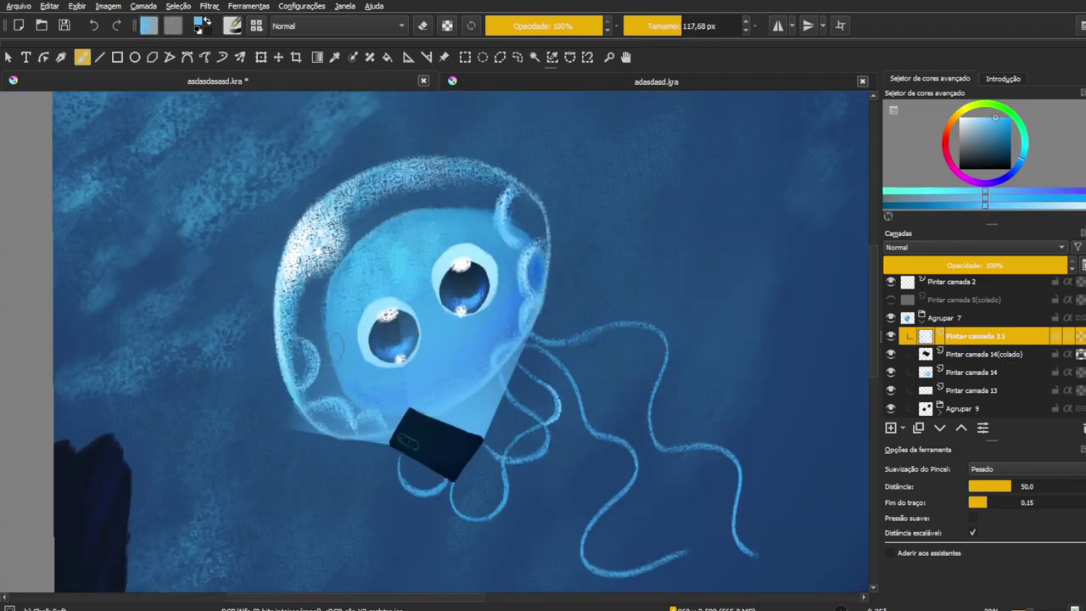
pyautogui.press('[')
pyautogui.press('[')
pyautogui.press('[')
pyautogui.moveTo(339, 289); pyautogui.dragTo(343, 335)
pyautogui.press('e')
pyautogui.moveTo(348, 247); pyautogui.dragTo(339, 373)
pyautogui.press('e')
pyautogui.press('[')
pyautogui.moveTo(340, 271)
pyautogui.mouseDown()
pyautogui.moveTo(339, 366)
pyautogui.moveTo(343, 254)
pyautogui.moveTo(335, 339)
pyautogui.mouseUp()
pyautogui.moveTo(335, 292); pyautogui.dragTo(344, 332)
pyautogui.moveTo(348, 246); pyautogui.dragTo(364, 348)
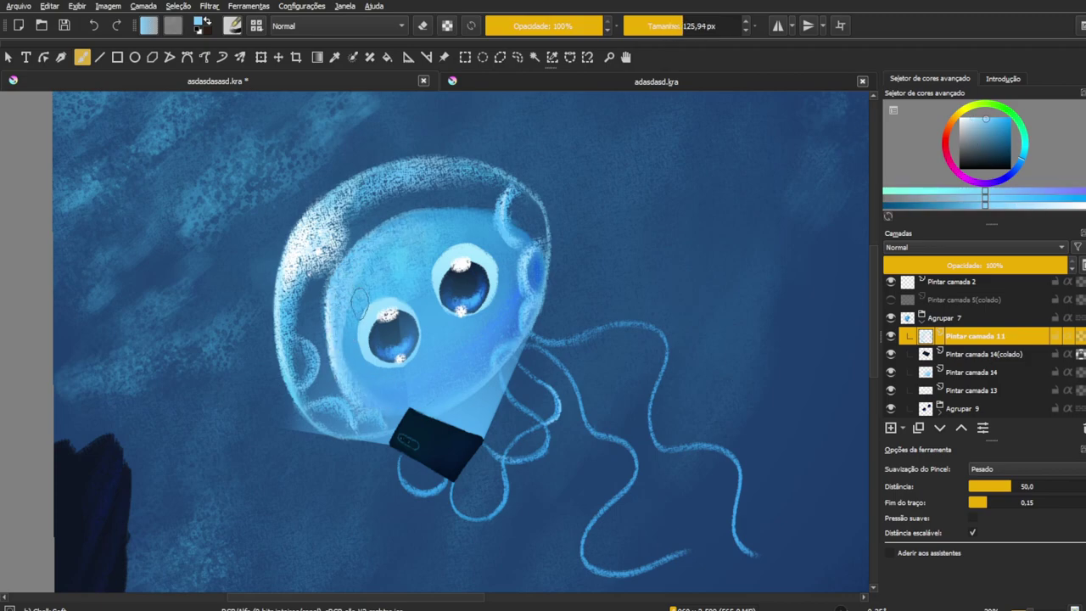
pyautogui.click(998, 126)
pyautogui.click(996, 123)
pyautogui.moveTo(331, 251); pyautogui.dragTo(335, 271)
pyautogui.press('[')
pyautogui.moveTo(339, 220)
pyautogui.mouseDown()
pyautogui.moveTo(343, 271)
pyautogui.moveTo(323, 288)
pyautogui.mouseUp()
pyautogui.press('e')
pyautogui.moveTo(356, 187); pyautogui.dragTo(339, 246)
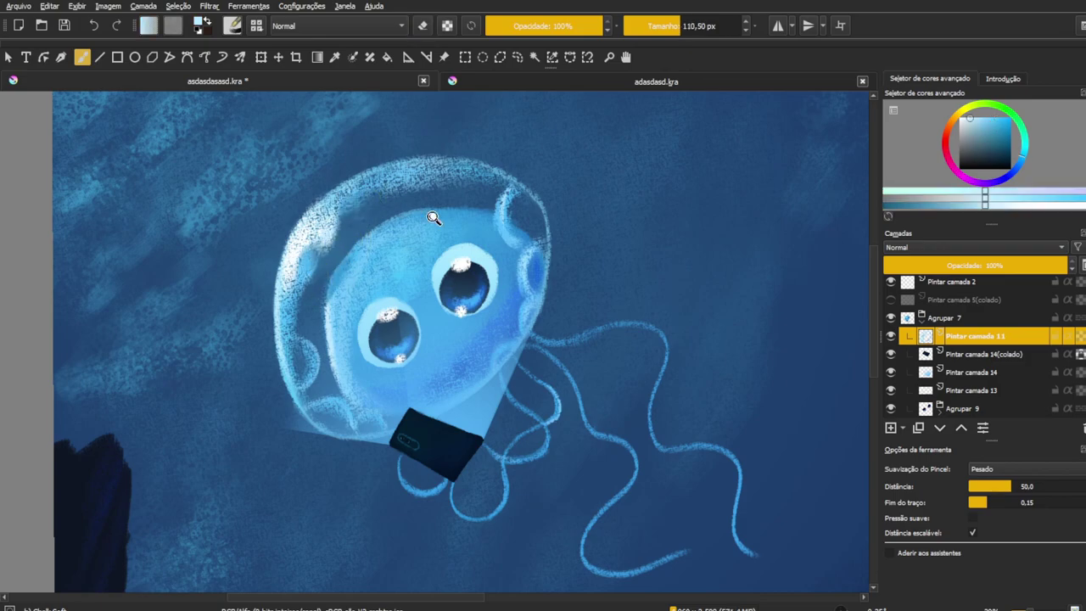
# Step: Erase excess strokes along the bell's right edge
pyautogui.scroll(-3, 458, 340)
pyautogui.scroll(4, 458, 339)
pyautogui.press('e')
pyautogui.moveTo(517, 314)
pyautogui.mouseDown()
pyautogui.moveTo(483, 224)
pyautogui.moveTo(526, 263)
pyautogui.mouseUp()
pyautogui.press('e')
pyautogui.scroll(-3, 509, 254)
pyautogui.scroll(2, 509, 254)
pyautogui.press('e')
pyautogui.press('e')
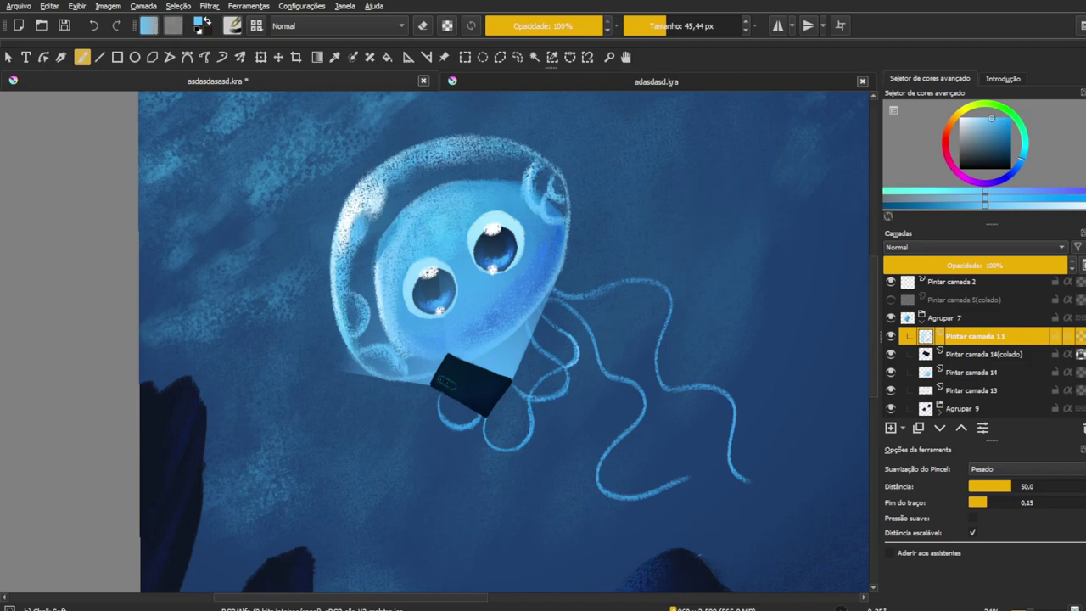
pyautogui.scroll(-3, 500, 340)
pyautogui.scroll(2, 501, 339)
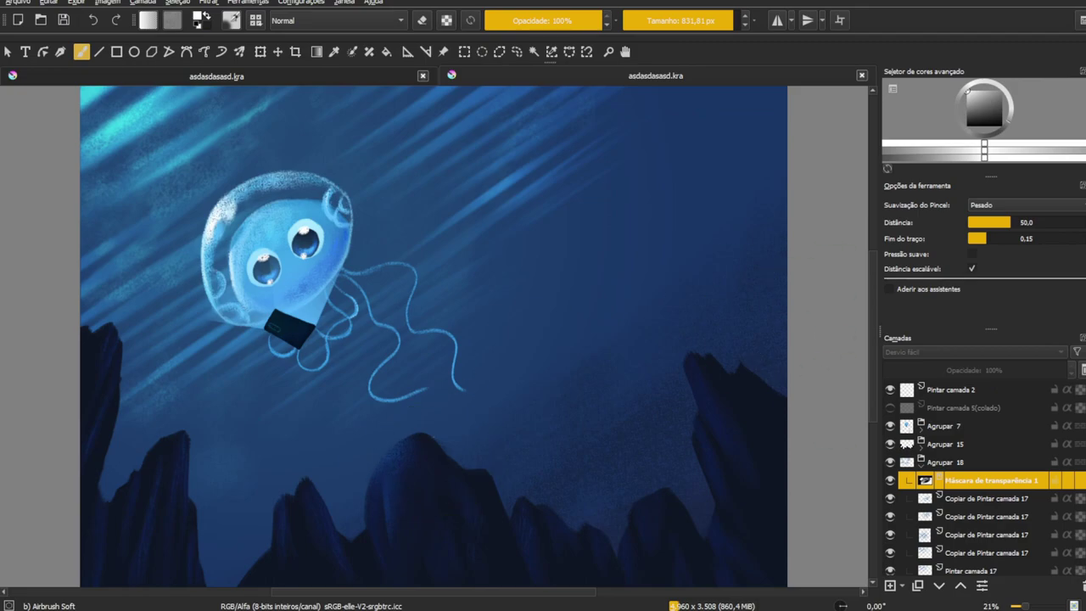
# Step: On Pintar camada 11 in Agrupar 7, sketch the phone's camera module with the Chalk Soft brush
pyautogui.click(921, 469)
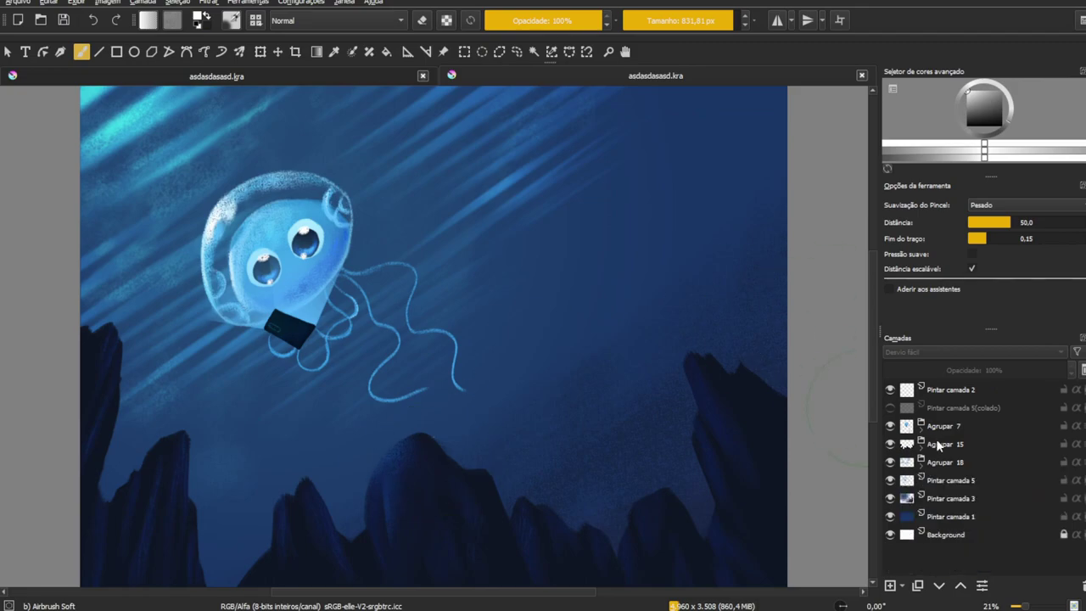
pyautogui.click(923, 425)
pyautogui.click(967, 444)
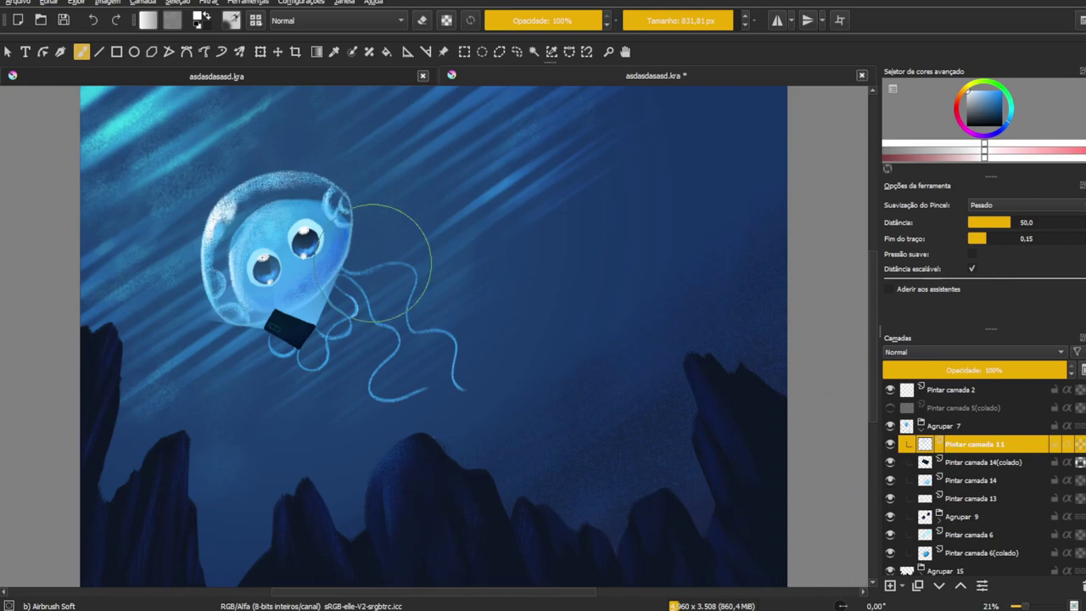
pyautogui.scroll(3, 265, 233)
pyautogui.press('/')
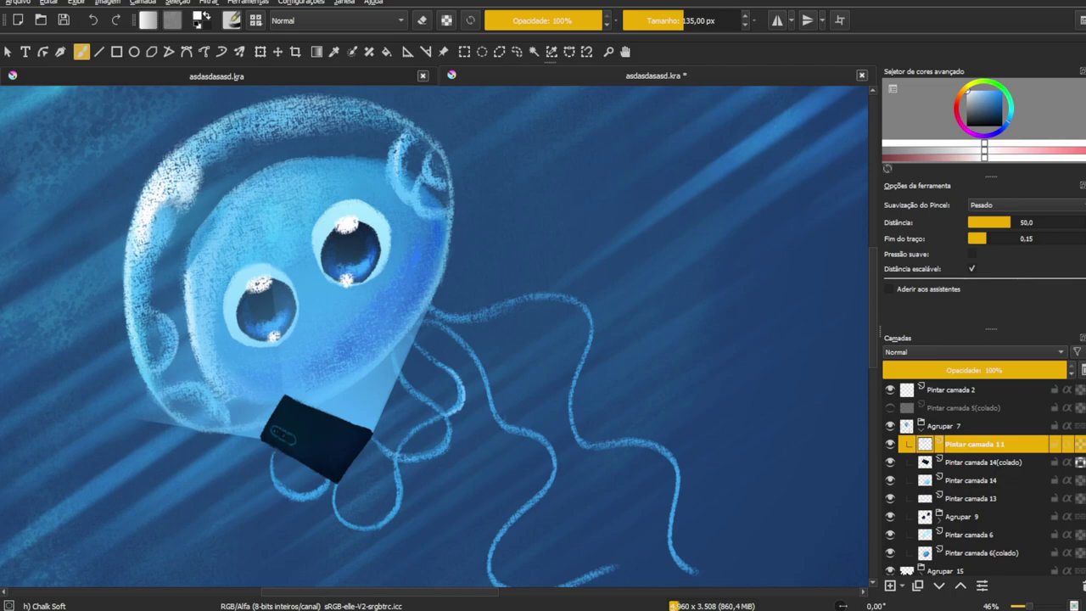
pyautogui.scroll(5, 278, 455)
pyautogui.moveTo(387, 359); pyautogui.dragTo(293, 339)
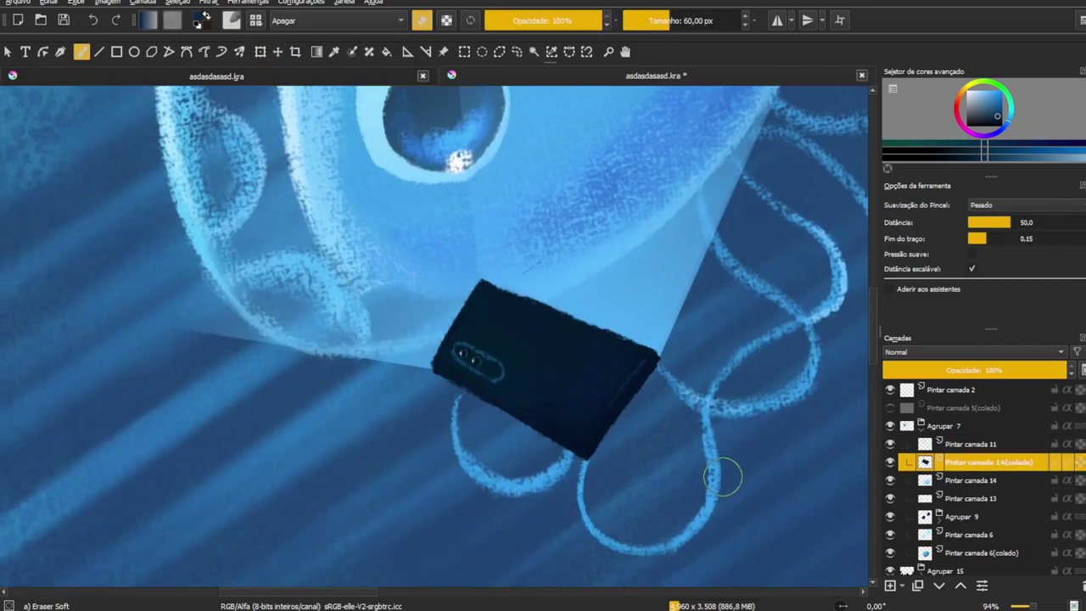
# Step: Darken the lens spot on Pintar camada 11 and add a light blue highlight along the phone's lower-right edges
pyautogui.click(936, 446)
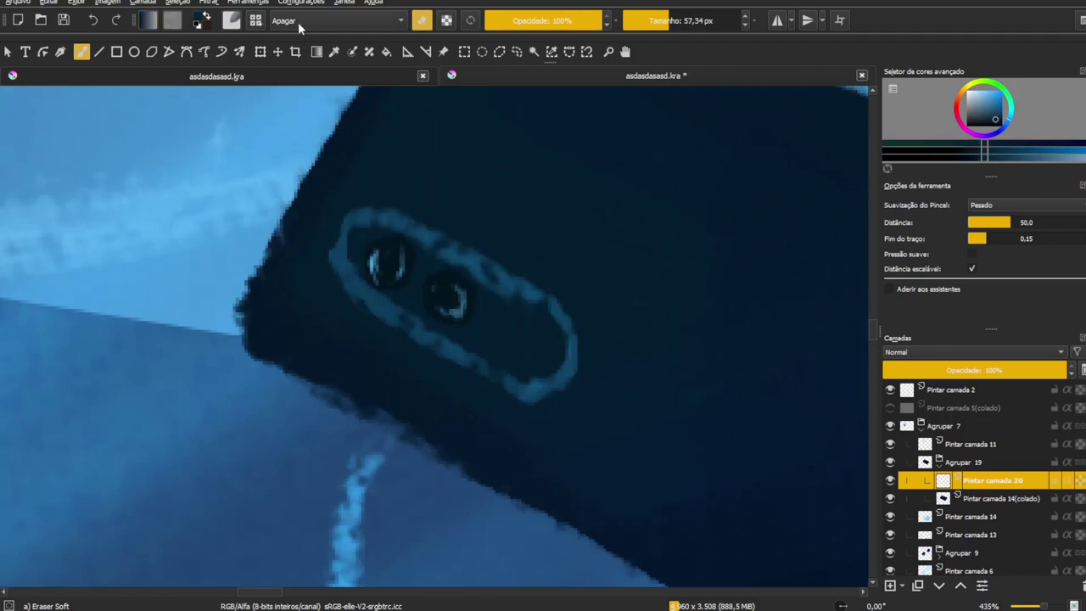
pyautogui.moveTo(455, 279); pyautogui.dragTo(455, 293)
pyautogui.click(455, 294)
pyautogui.keyDown('ctrl'); pyautogui.click(414, 259); pyautogui.keyUp('ctrl')
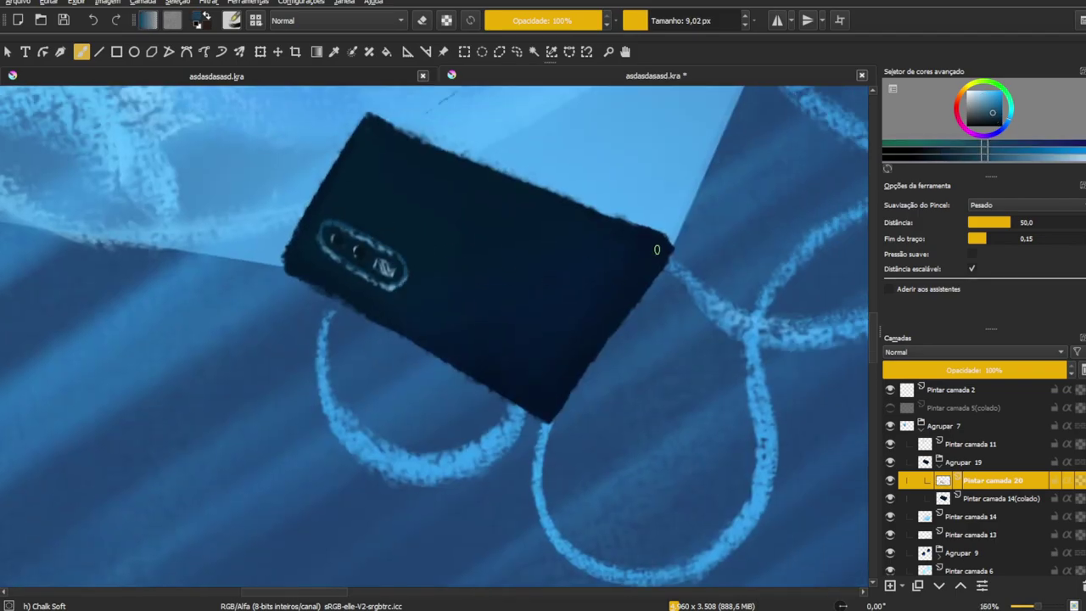
pyautogui.moveTo(657, 249); pyautogui.dragTo(550, 398)
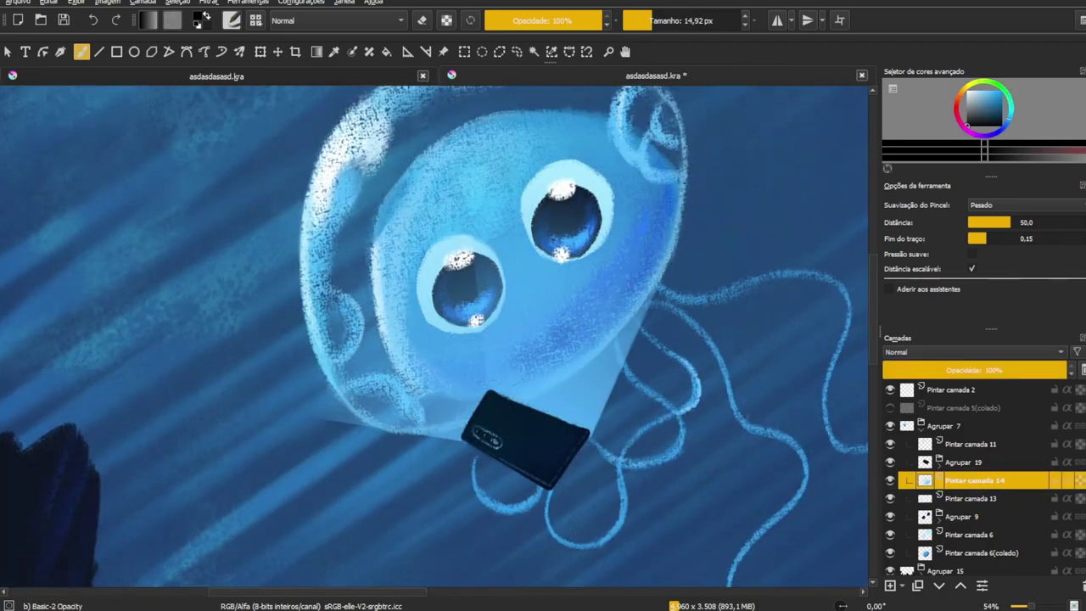
# Step: Lower the light cone layer's opacity and darken the cone below the eyes
pyautogui.click(997, 370)
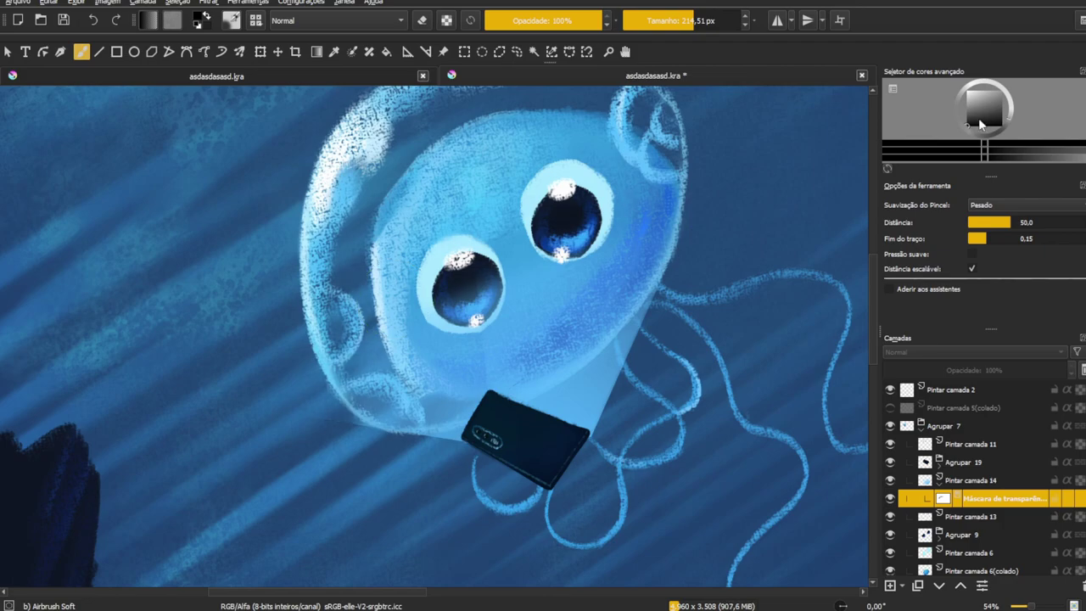
pyautogui.moveTo(560, 238); pyautogui.dragTo(594, 374)
pyautogui.moveTo(594, 306); pyautogui.dragTo(645, 408)
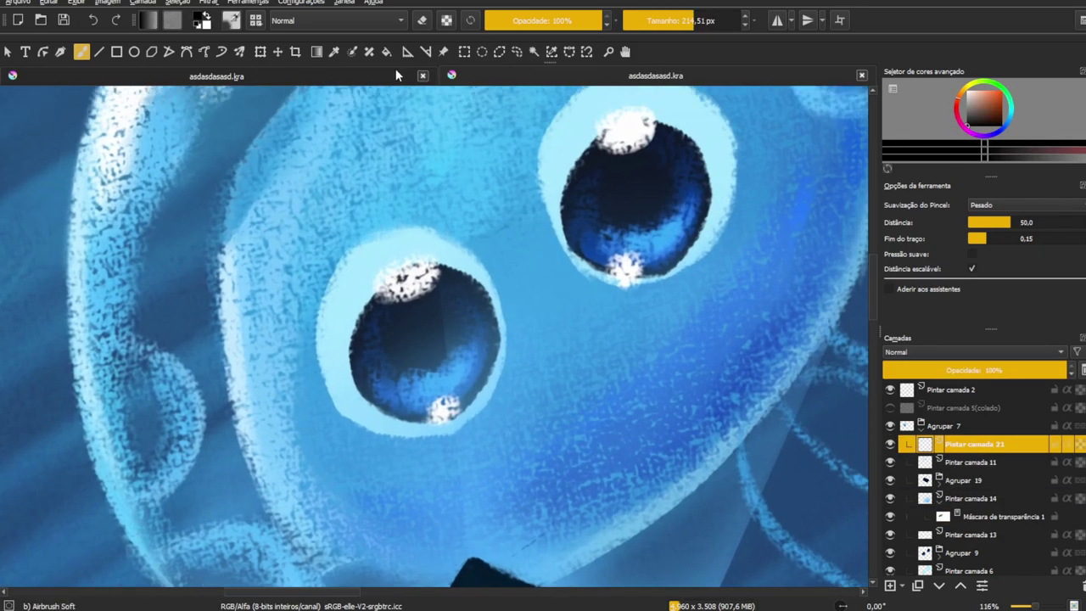
# Step: Paint light strokes across both eyes on a layer set to Tela blending at 19% opacity
pyautogui.moveTo(373, 365); pyautogui.dragTo(444, 315)
pyautogui.moveTo(568, 221)
pyautogui.mouseDown()
pyautogui.moveTo(688, 156)
pyautogui.moveTo(628, 212)
pyautogui.mouseUp()
pyautogui.moveTo(399, 373); pyautogui.dragTo(458, 323)
pyautogui.moveTo(594, 220); pyautogui.dragTo(678, 161)
pyautogui.click(975, 351)
pyautogui.click(1027, 370)
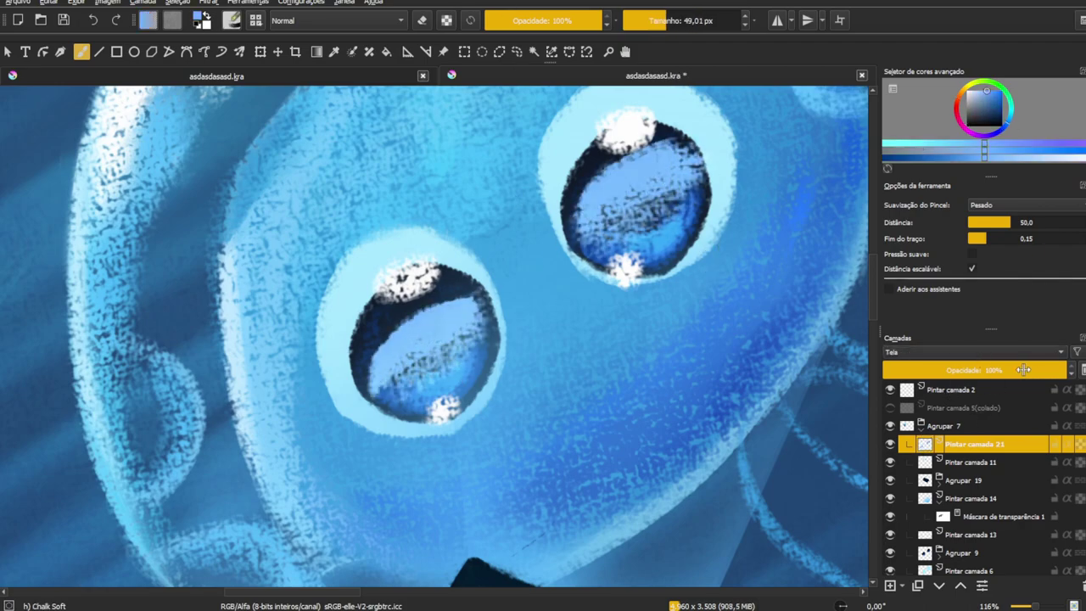
pyautogui.moveTo(1027, 370); pyautogui.dragTo(917, 370)
# Step: Add a new layer and paint a red heart in one eye
pyautogui.press('e')
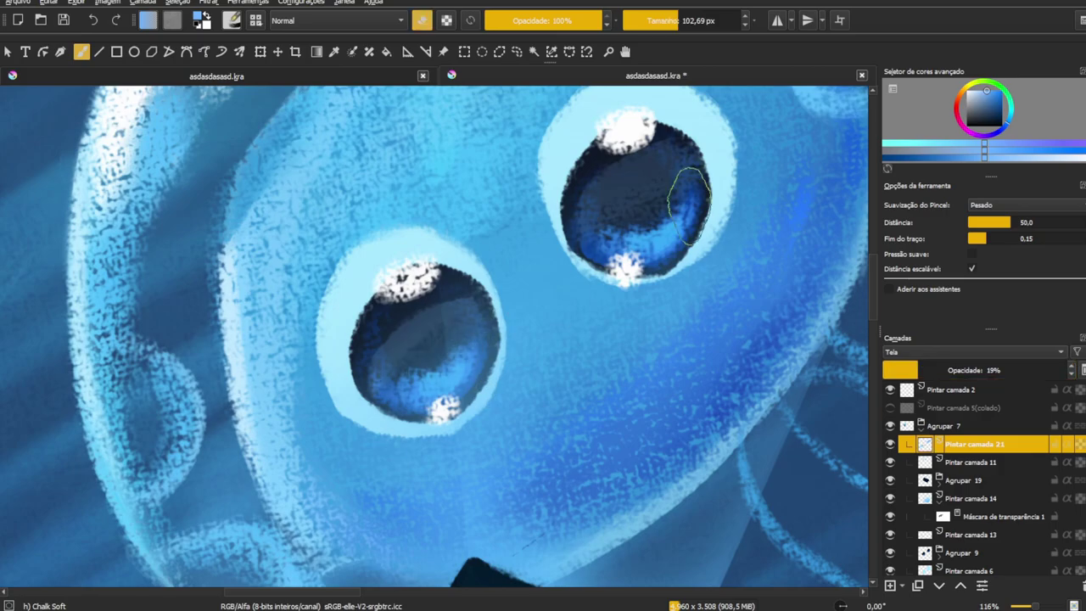
pyautogui.scroll(-2, 501, 339)
pyautogui.scroll(3, 513, 248)
pyautogui.press('Insert')
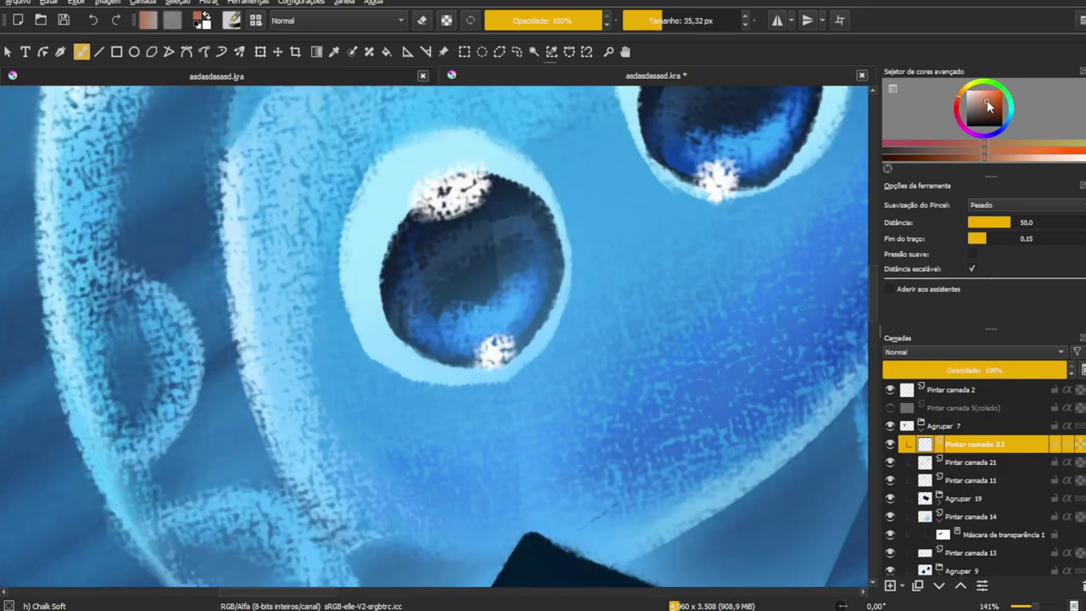
pyautogui.scroll(-3, 492, 162)
pyautogui.scroll(3, 492, 162)
pyautogui.moveTo(441, 259)
pyautogui.mouseDown()
pyautogui.moveTo(433, 297)
pyautogui.moveTo(683, 178)
pyautogui.mouseUp()
# Step: Copy the heart into the other eye, merge the layers, and soften the hearts with a transparency mask
pyautogui.hotkey('ctrl', 'j')
pyautogui.hotkey('ctrl', 't')
pyautogui.press('b')
pyautogui.scroll(-5, 565, 291)
pyautogui.scroll(4, 565, 291)
pyautogui.hotkey('ctrl', 'e')
pyautogui.click(939, 585)
pyautogui.scroll(3, 556, 250)
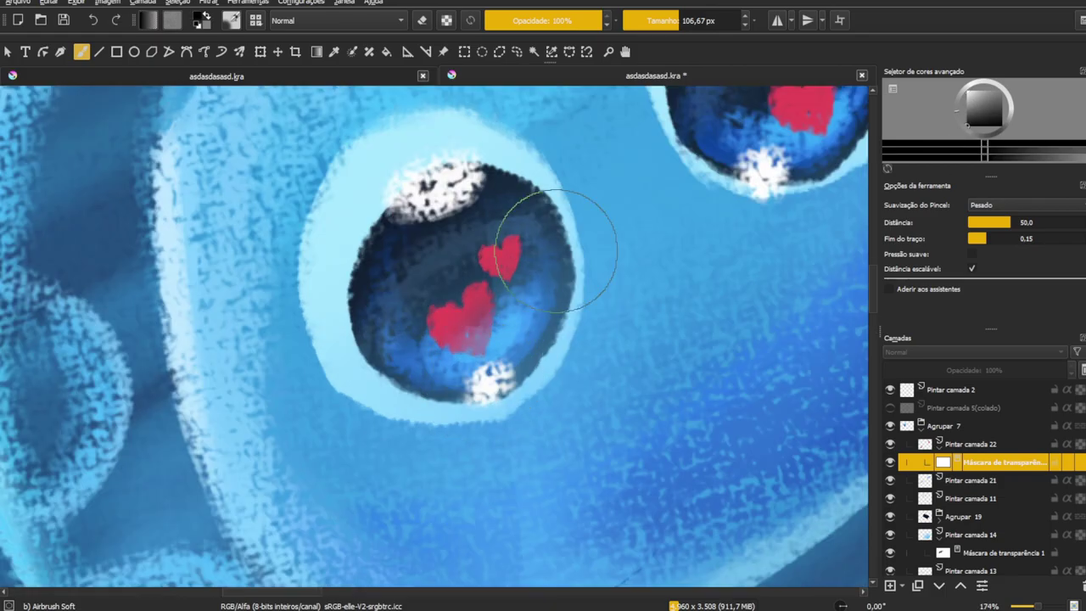
pyautogui.press('[')
pyautogui.press('[')
pyautogui.press('[')
pyautogui.moveTo(767, 102); pyautogui.dragTo(631, 167)
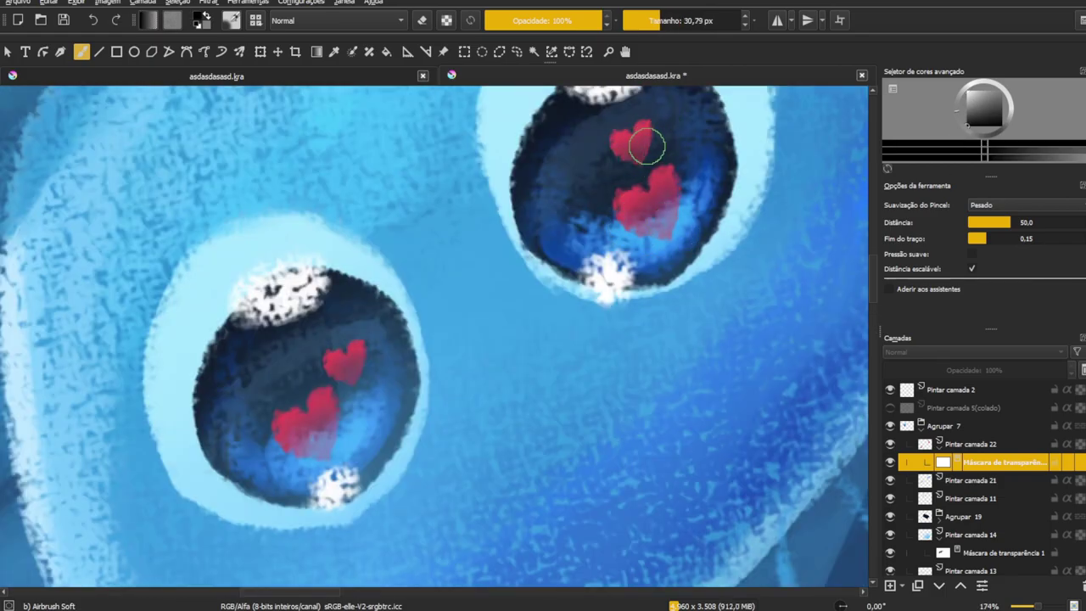
pyautogui.scroll(-8, 630, 168)
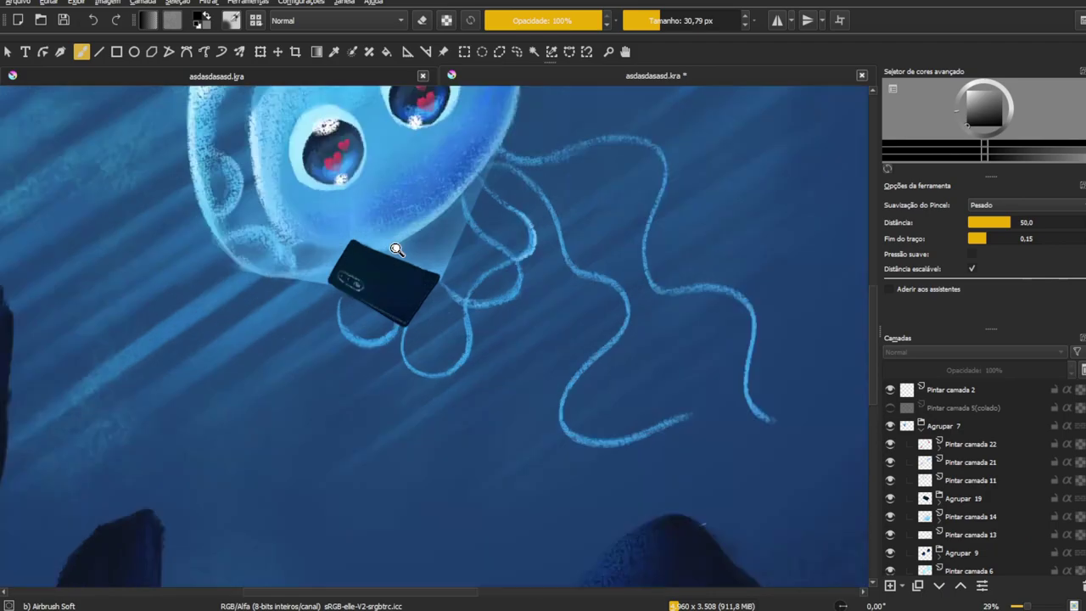
# Step: On Pintar camada 22, loop a Chalk Soft tentacle over the phone's camera bump
pyautogui.click(970, 443)
pyautogui.scroll(4, 311, 313)
pyautogui.press('/')
pyautogui.keyDown('ctrl'); pyautogui.click(296, 351); pyautogui.keyUp('ctrl')
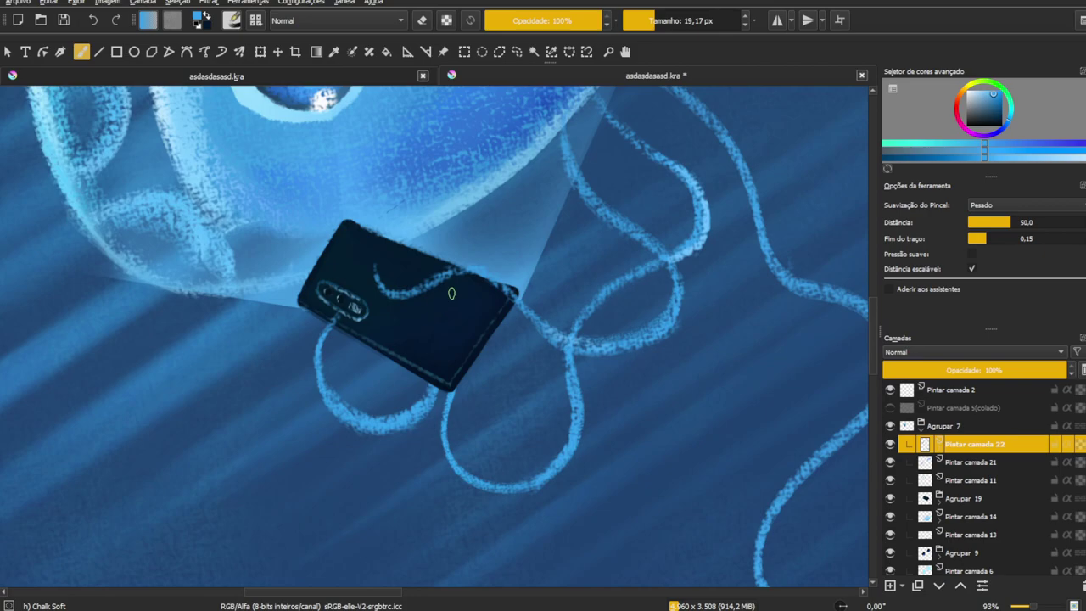
pyautogui.scroll(5, 452, 294)
pyautogui.keyDown('ctrl'); pyautogui.click(417, 289); pyautogui.keyUp('ctrl')
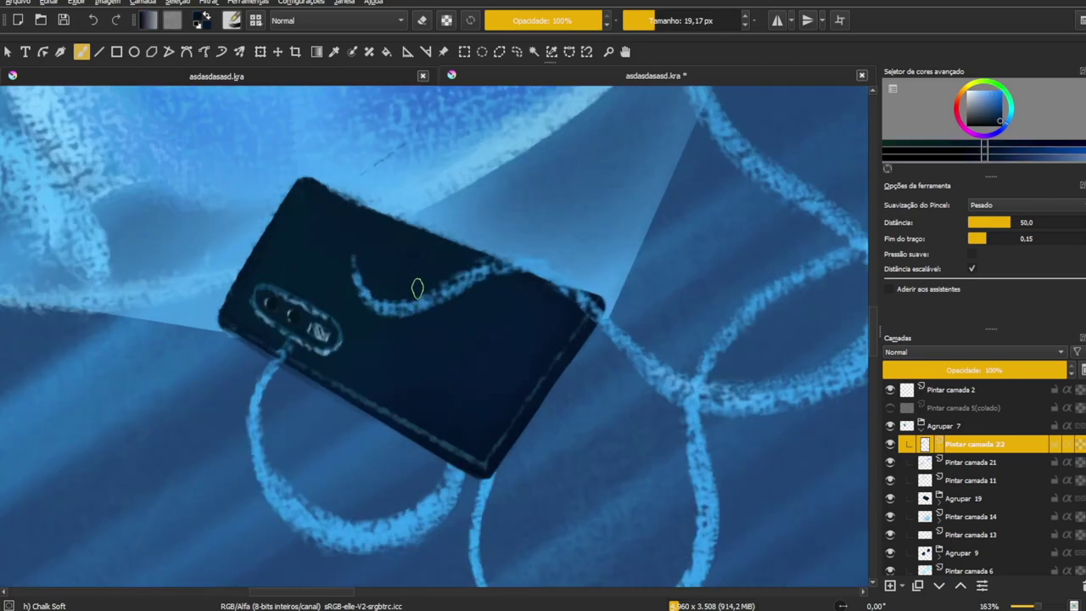
pyautogui.scroll(3, 203, 433)
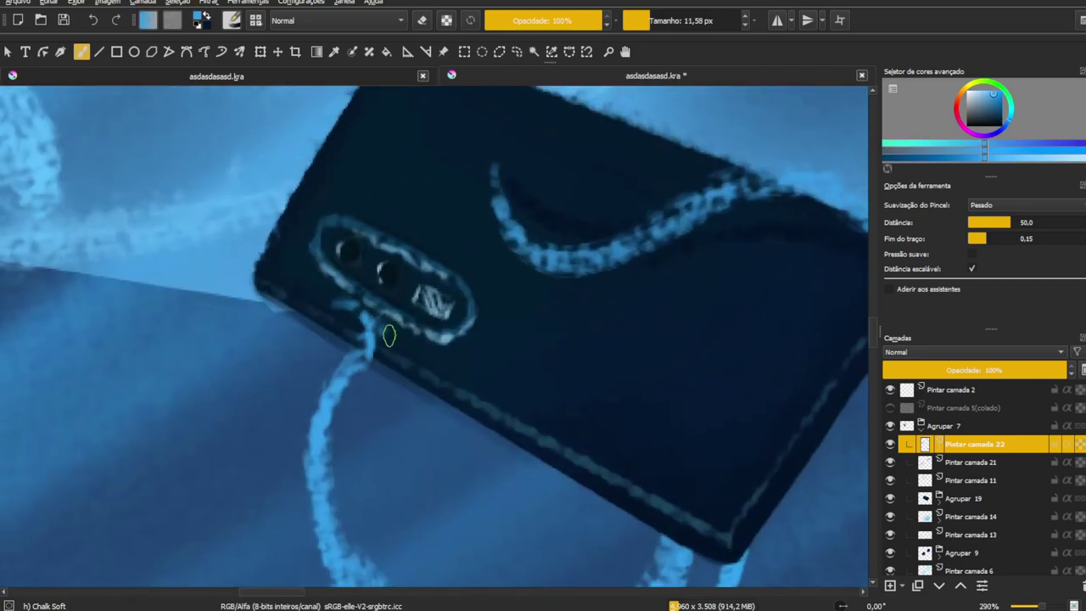
pyautogui.press('e')
pyautogui.press('e')
pyautogui.moveTo(386, 204); pyautogui.dragTo(376, 368)
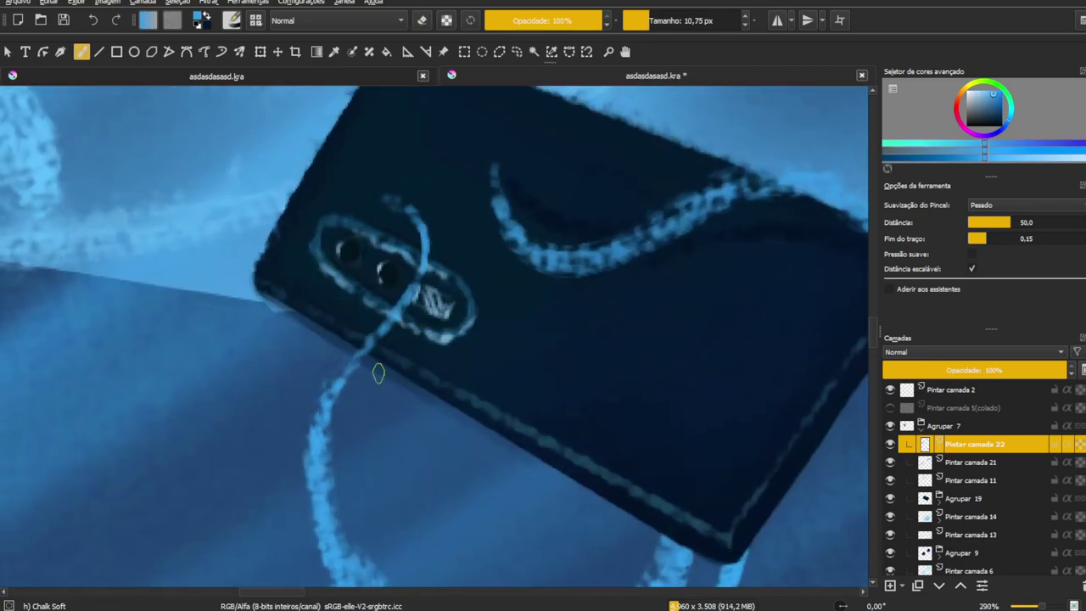
# Step: Draw light-blue tentacle strands along the phone's top edge
pyautogui.scroll(-5, 409, 354)
pyautogui.scroll(4, 565, 259)
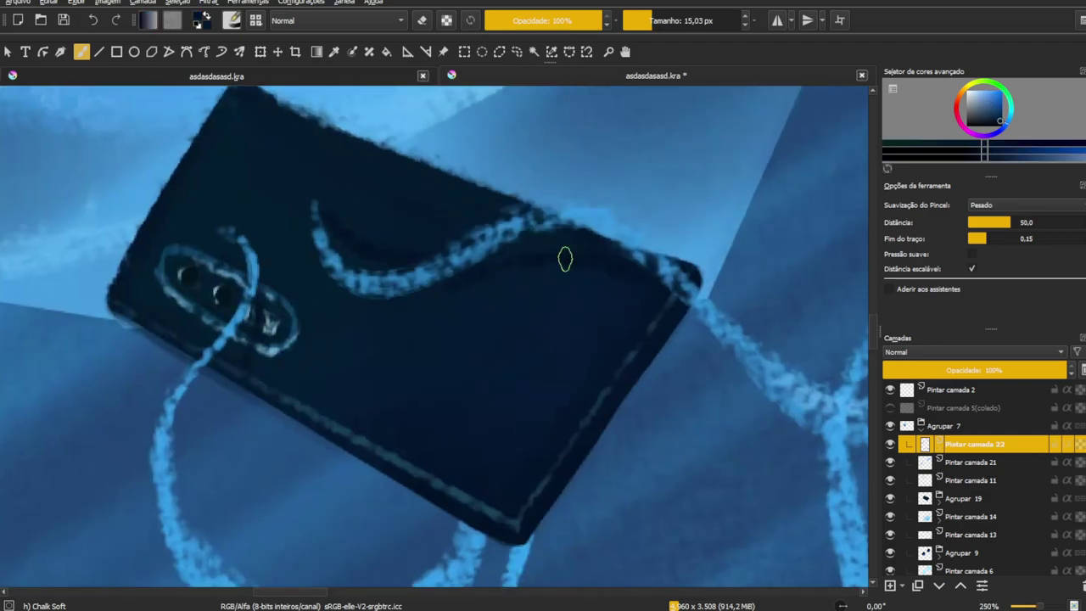
pyautogui.keyDown('ctrl'); pyautogui.click(526, 219); pyautogui.keyUp('ctrl')
pyautogui.moveTo(475, 224); pyautogui.dragTo(674, 272)
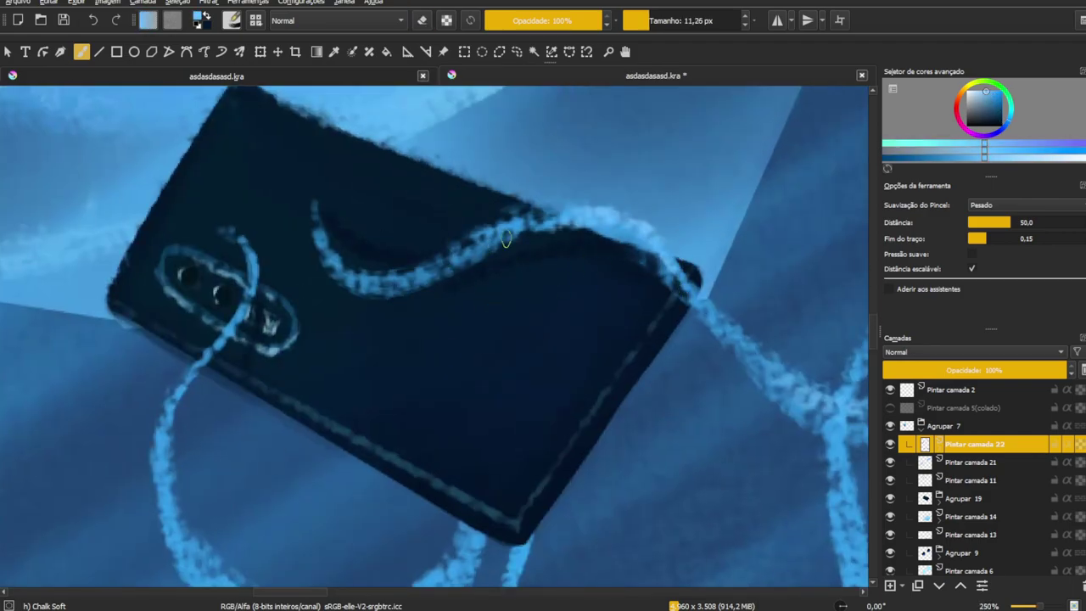
pyautogui.moveTo(216, 518); pyautogui.dragTo(334, 454)
pyautogui.scroll(-5, 335, 454)
pyautogui.scroll(-5, 484, 339)
pyautogui.moveTo(553, 320); pyautogui.dragTo(400, 412)
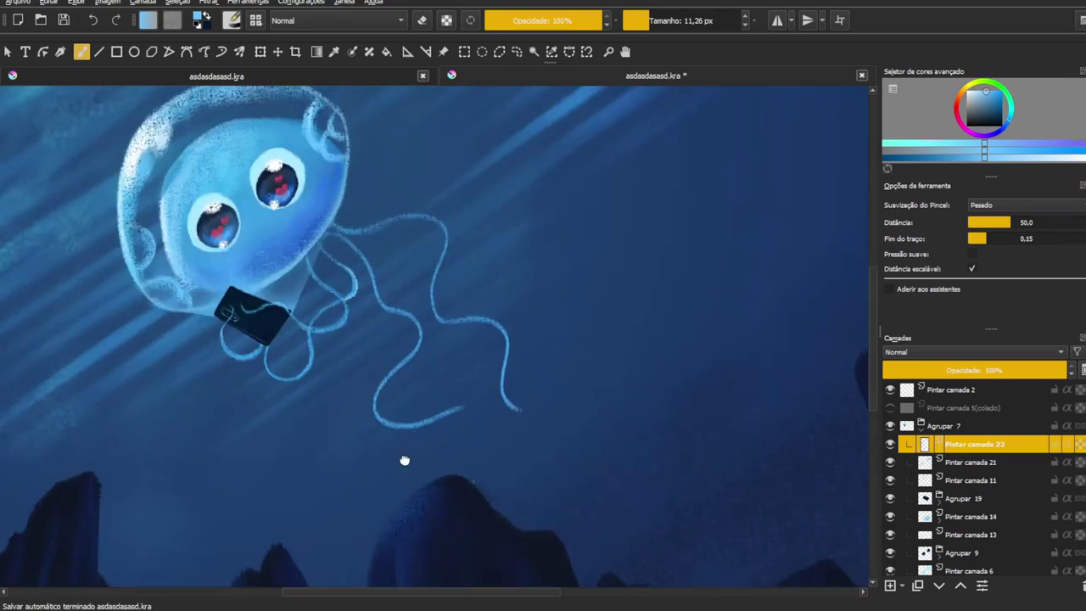
pyautogui.scroll(-2, 475, 383)
pyautogui.moveTo(476, 383); pyautogui.dragTo(467, 364)
# Step: On a new layer, paint red-pink coral stalks and branches rising from the seabed
pyautogui.press('Insert')
pyautogui.click(967, 108)
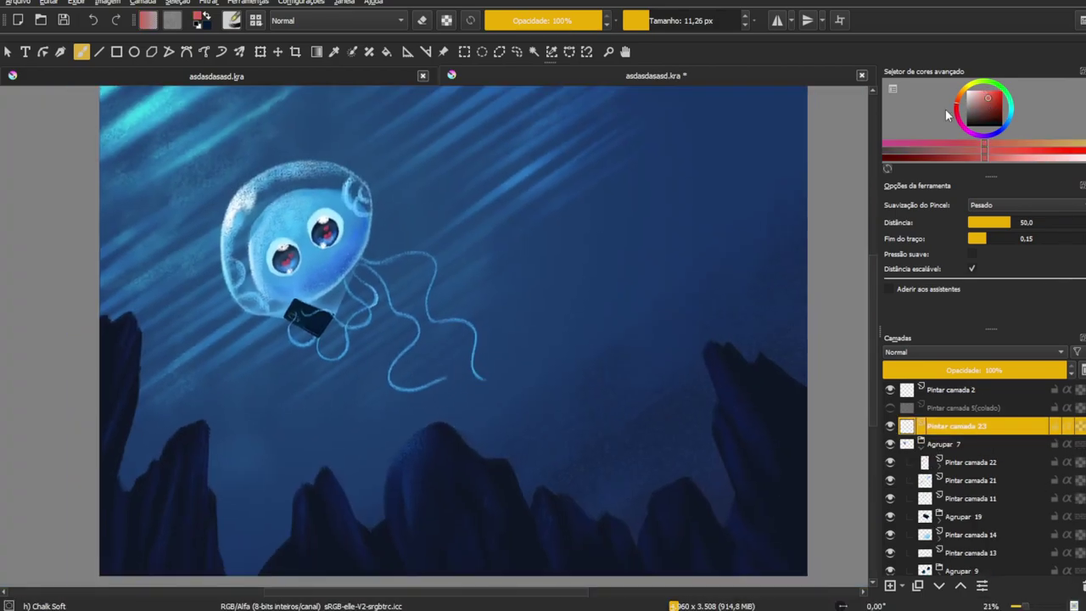
pyautogui.scroll(3, 659, 512)
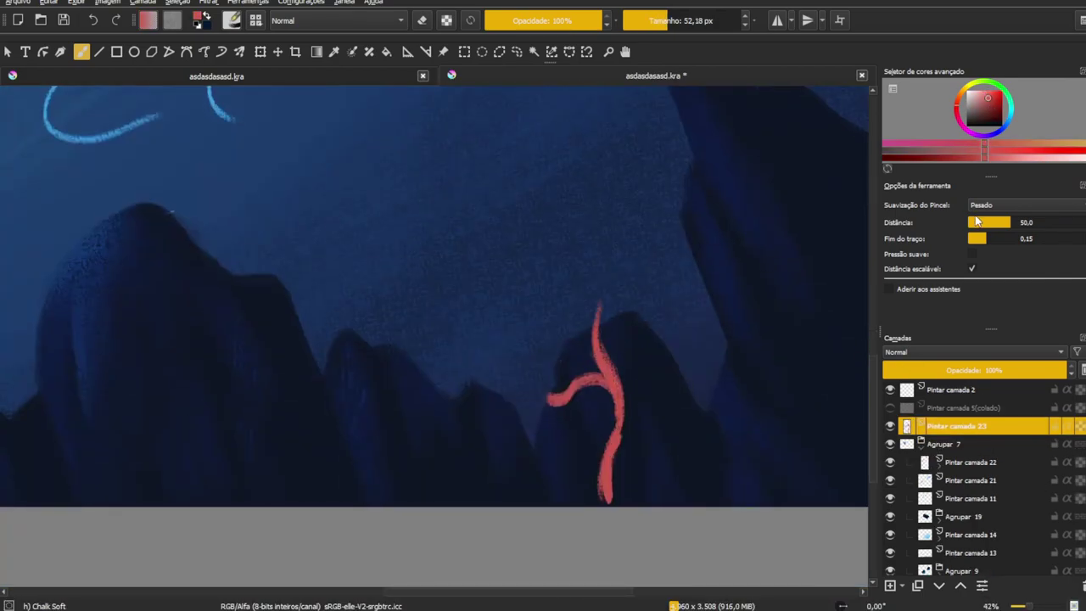
pyautogui.moveTo(602, 356); pyautogui.dragTo(587, 276)
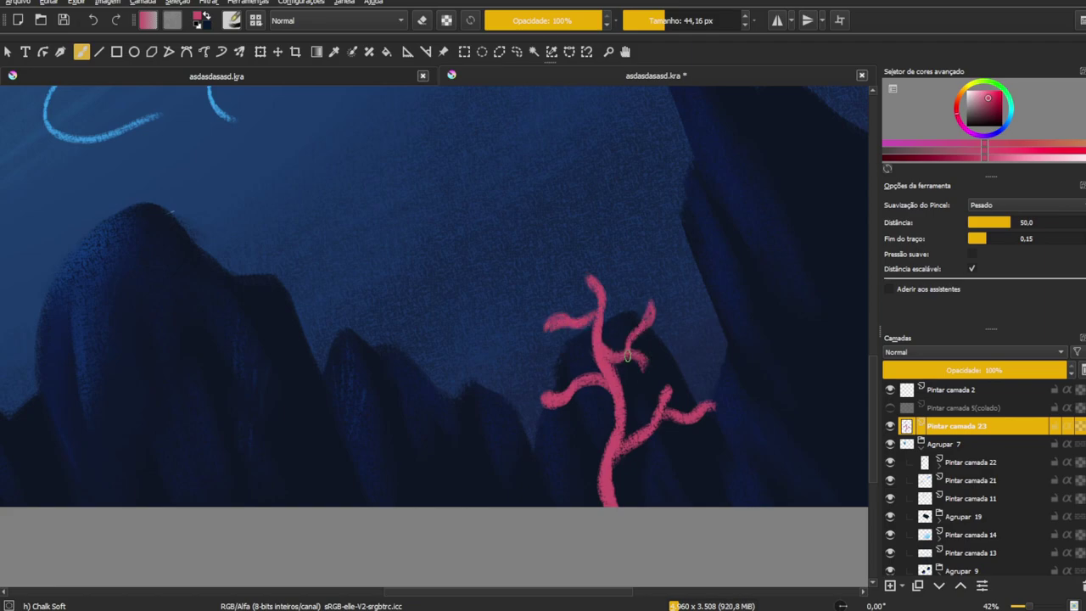
pyautogui.moveTo(599, 471); pyautogui.dragTo(520, 430)
pyautogui.moveTo(710, 499)
pyautogui.mouseDown()
pyautogui.moveTo(692, 507)
pyautogui.moveTo(840, 466)
pyautogui.mouseUp()
pyautogui.moveTo(592, 492)
pyautogui.mouseDown()
pyautogui.moveTo(588, 461)
pyautogui.moveTo(552, 431)
pyautogui.moveTo(607, 463)
pyautogui.mouseUp()
# Step: Add two more pink coral branches, then duplicate and group the coral, shifting the copy left
pyautogui.press('e')
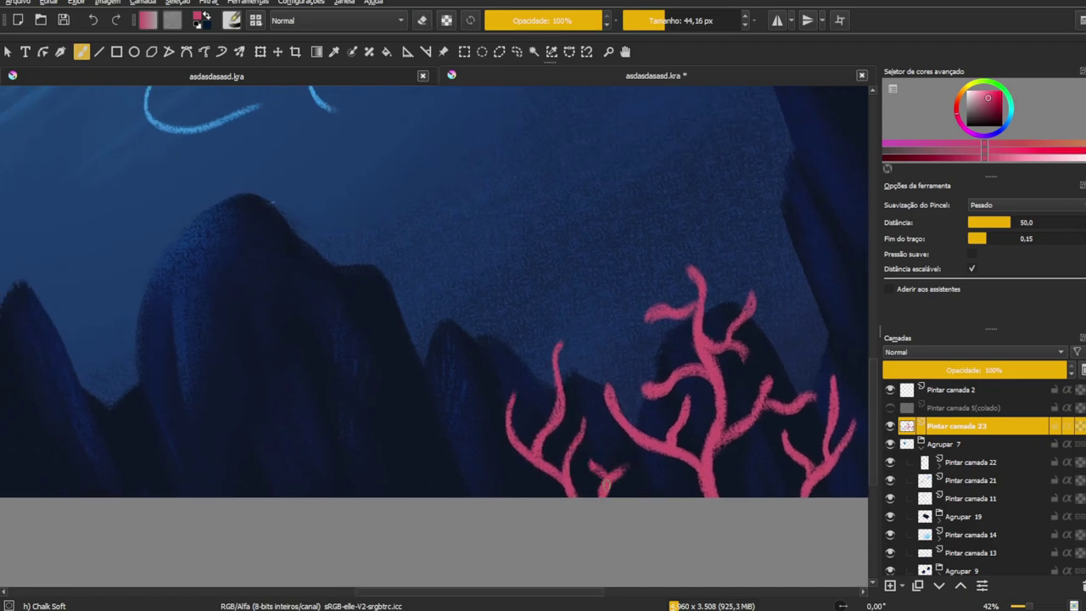
pyautogui.moveTo(458, 472); pyautogui.dragTo(486, 483)
pyautogui.moveTo(493, 484); pyautogui.dragTo(481, 393)
pyautogui.scroll(-3, 504, 448)
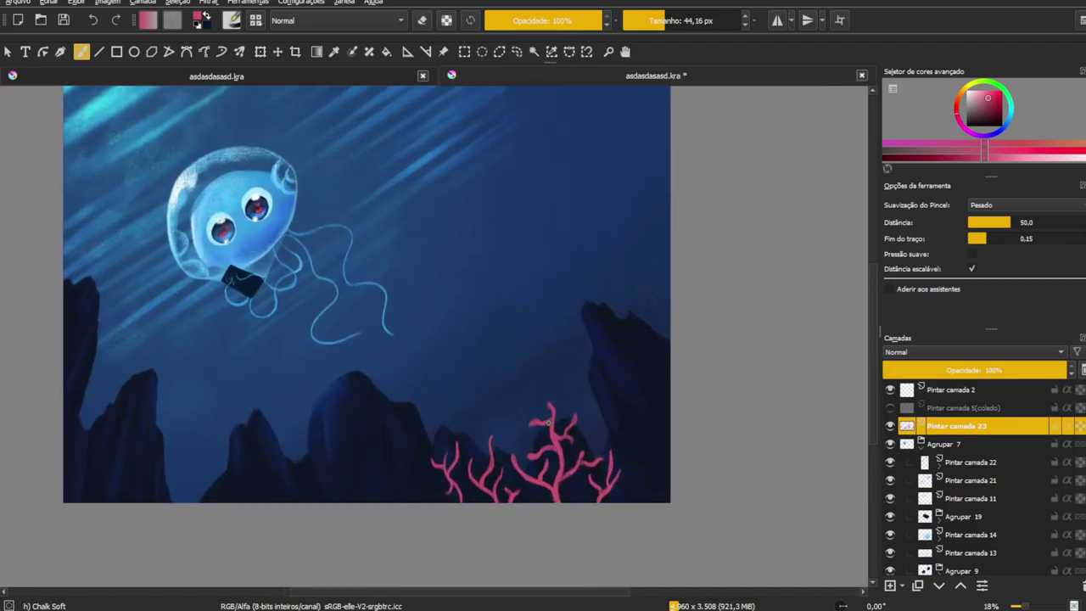
pyautogui.hotkey('ctrl', 'j')
pyautogui.press('t')
pyautogui.moveTo(573, 450); pyautogui.dragTo(383, 450)
# Step: Duplicate the coral again, group the copies, and perspective-warp the coral group
pyautogui.hotkey('ctrl', 'g')
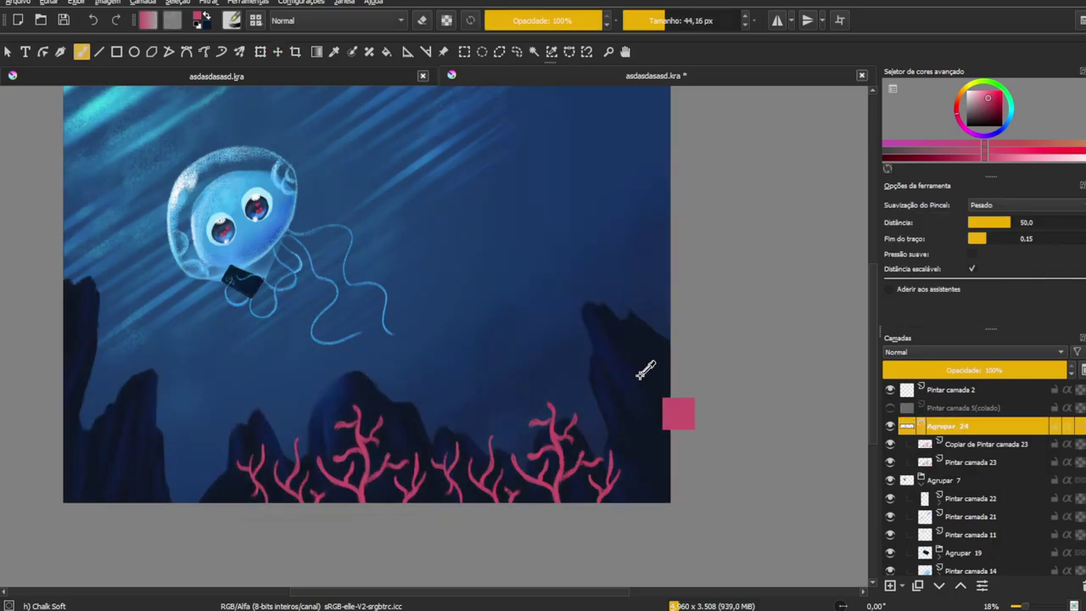
pyautogui.hotkey('ctrl', 't')
pyautogui.click(967, 462)
pyautogui.hotkey('ctrl', 'j')
pyautogui.click(944, 424)
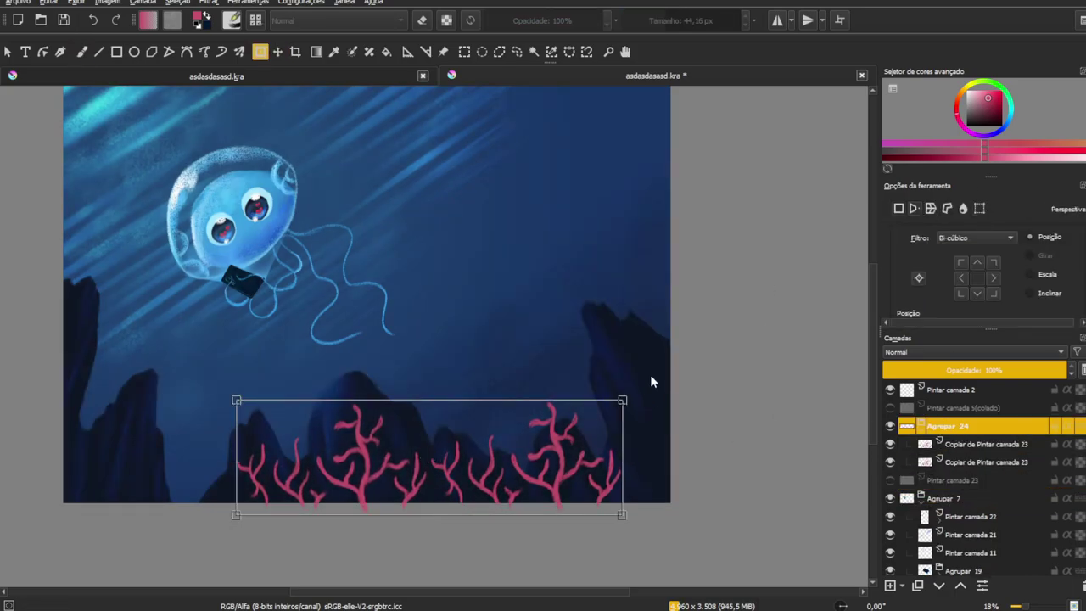
pyautogui.moveTo(622, 400); pyautogui.dragTo(602, 377)
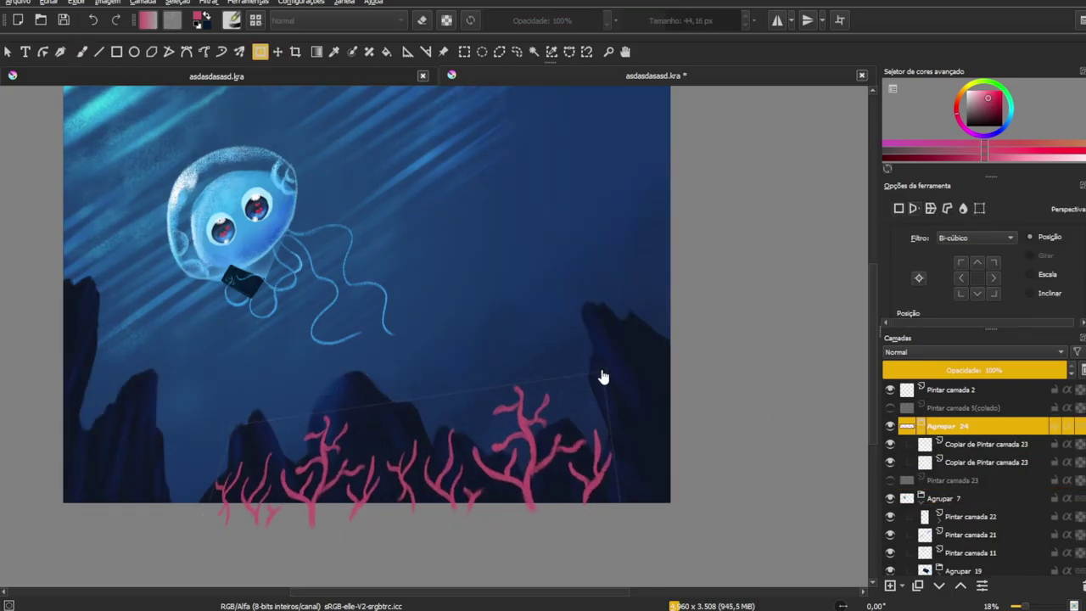
pyautogui.press('Return')
# Step: Move the coral group right, collapse the groups, and select Pintar camada 3
pyautogui.press('t')
pyautogui.moveTo(678, 413); pyautogui.dragTo(762, 414)
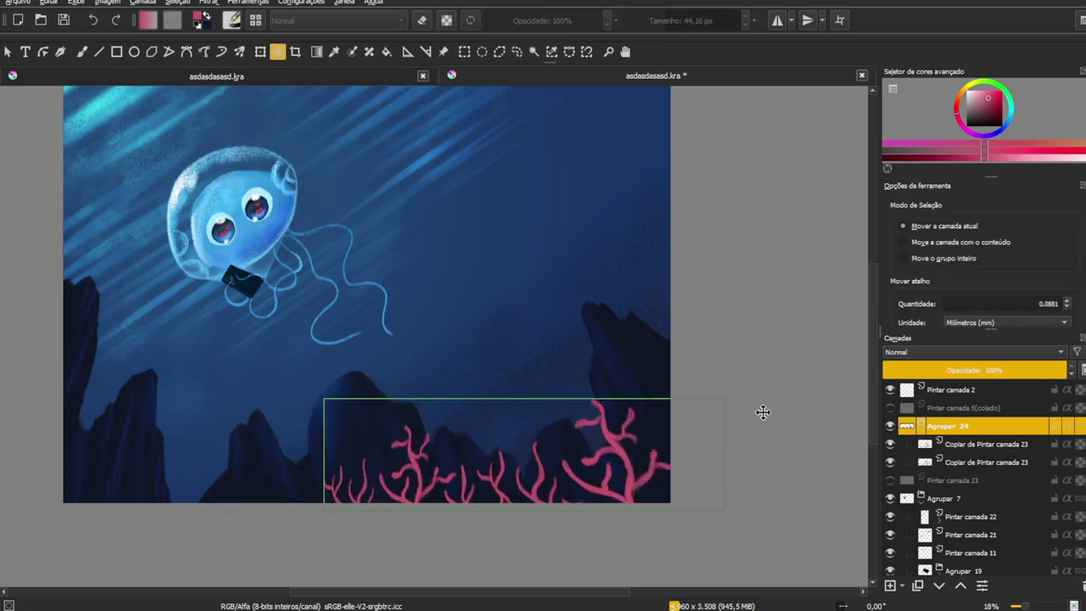
pyautogui.press('b')
pyautogui.press('pagedown')
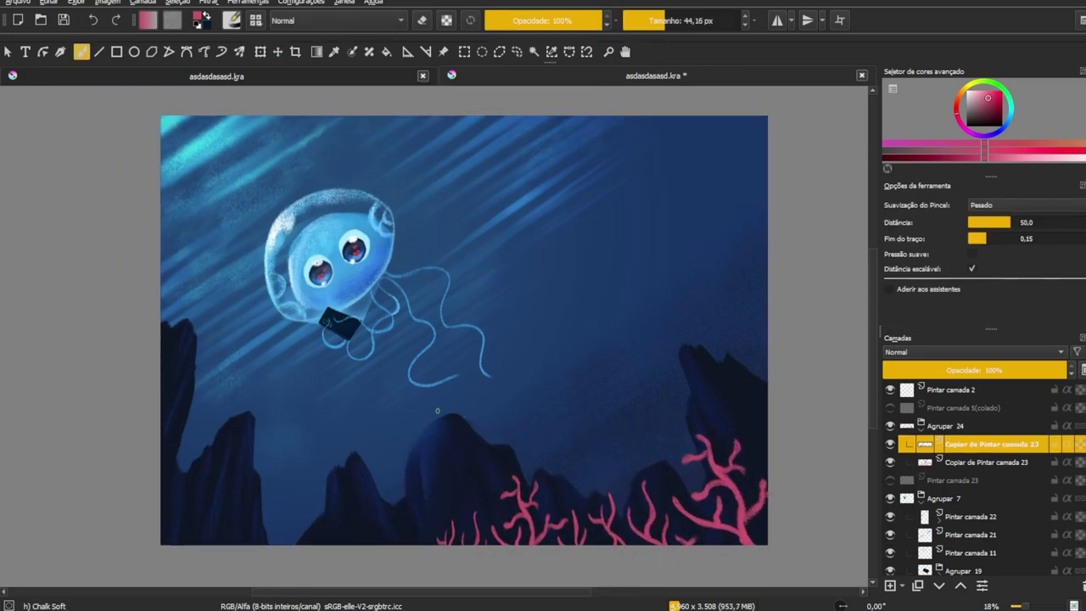
pyautogui.click(909, 426)
pyautogui.click(910, 461)
pyautogui.click(950, 534)
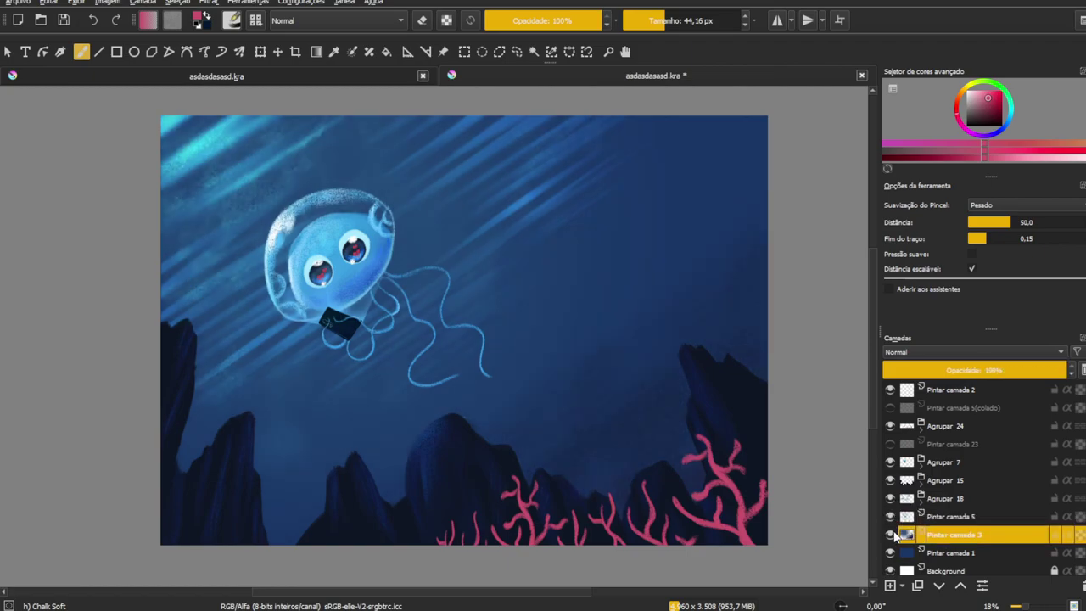
# Step: Load a large soft dark-blue brush at 42% opacity
pyautogui.press('x')
pyautogui.press('/')
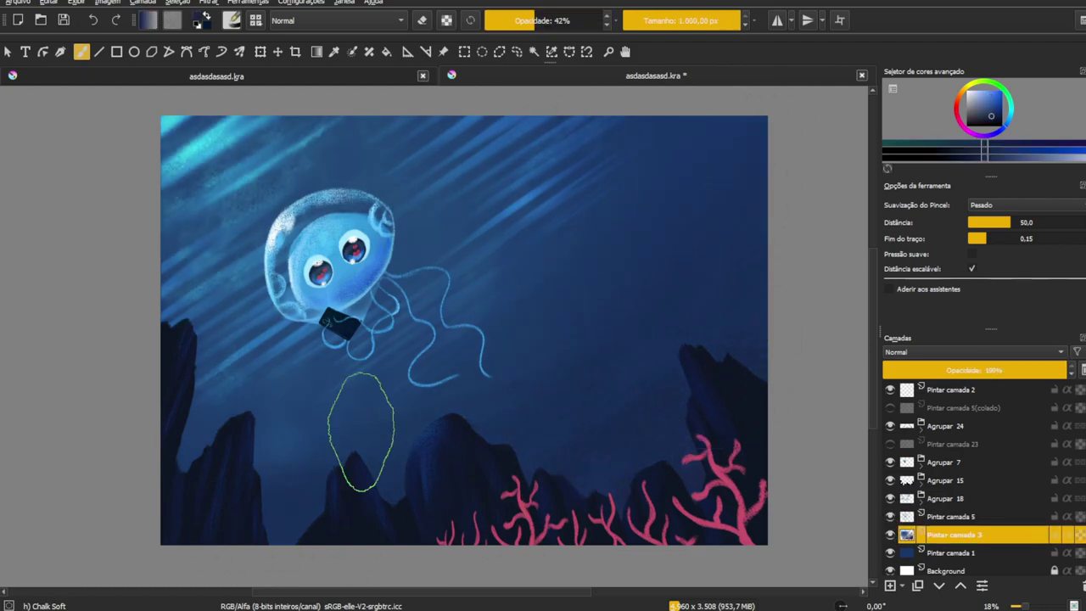
pyautogui.keyDown('ctrl'); pyautogui.click(755, 414); pyautogui.keyUp('ctrl')
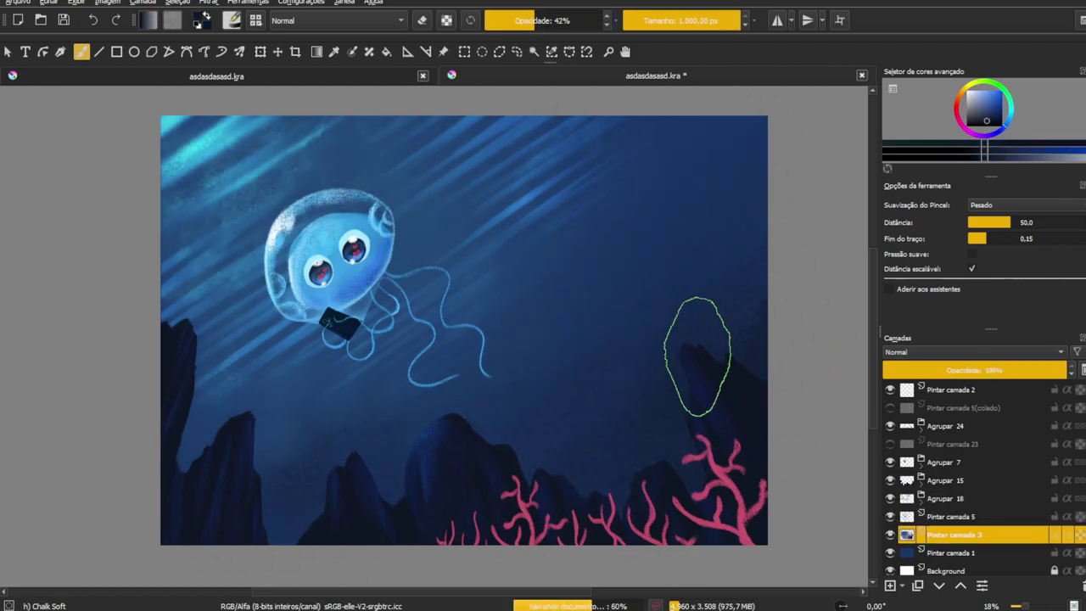
pyautogui.scroll(3, 698, 356)
pyautogui.scroll(-2, 631, 271)
# Step: Duplicate the Agrupar 18 light rays, offset the copy to the right, and save
pyautogui.click(890, 499)
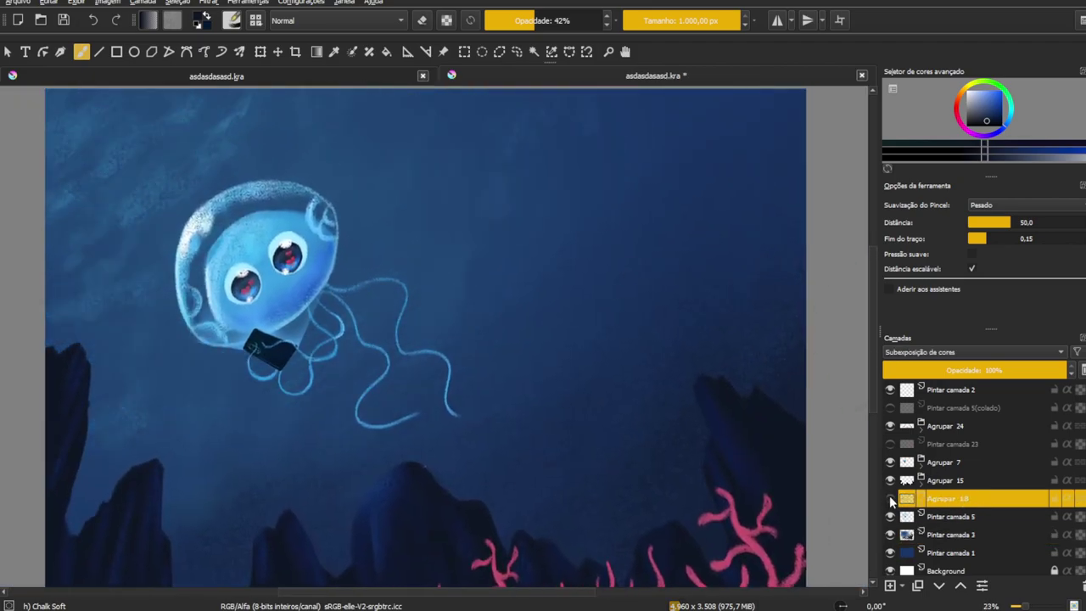
pyautogui.scroll(-2, 509, 296)
pyautogui.hotkey('ctrl', 'j')
pyautogui.press('t')
pyautogui.moveTo(594, 280); pyautogui.dragTo(650, 305)
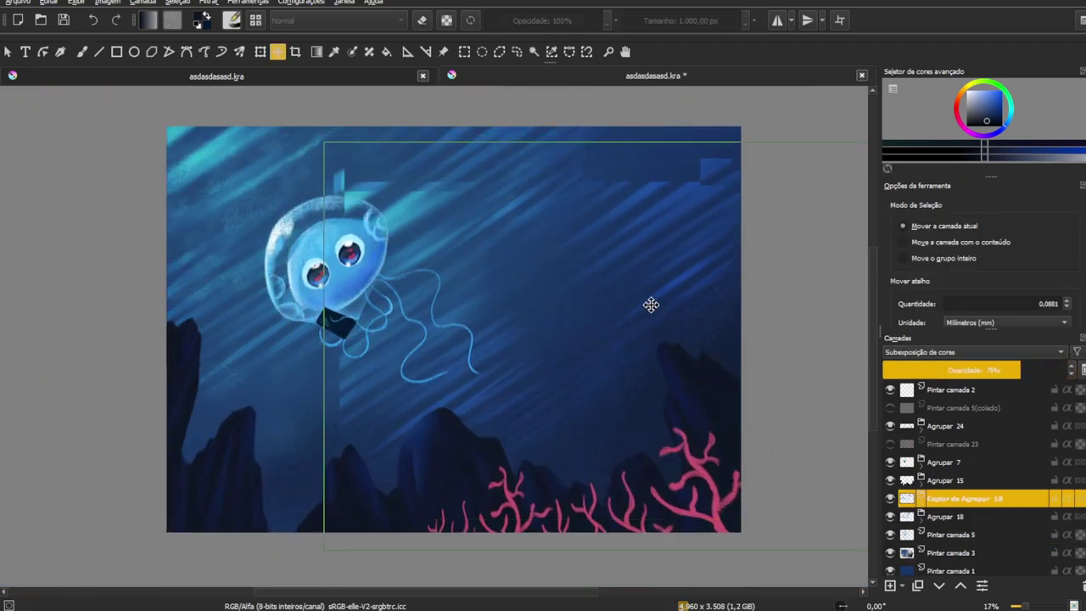
pyautogui.press('b')
pyautogui.scroll(3, 332, 151)
pyautogui.scroll(-5, 379, 225)
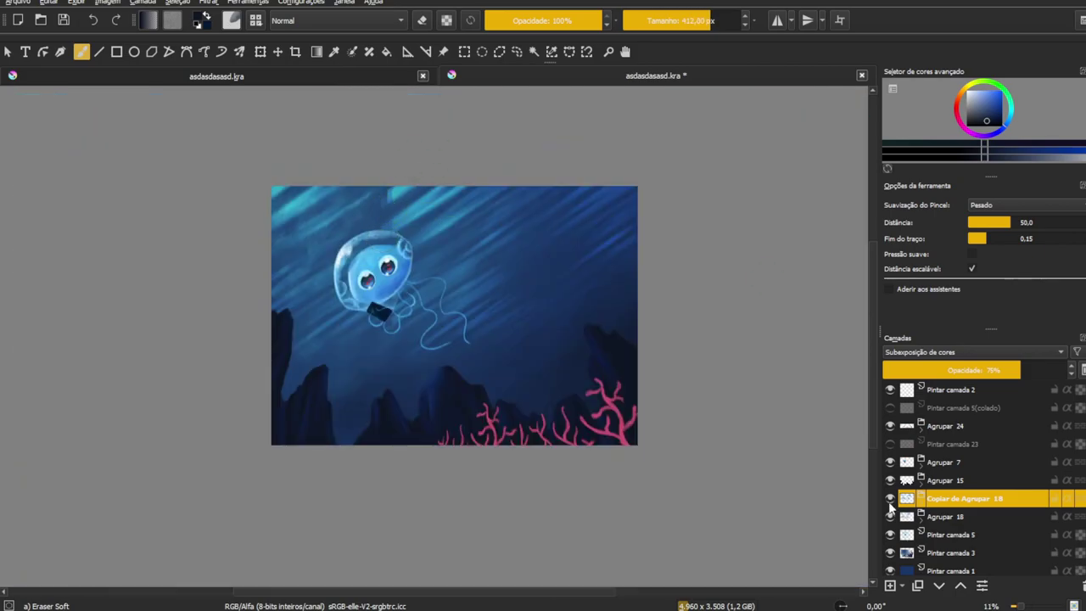
pyautogui.scroll(3, 430, 248)
pyautogui.hotkey('ctrl', 's')
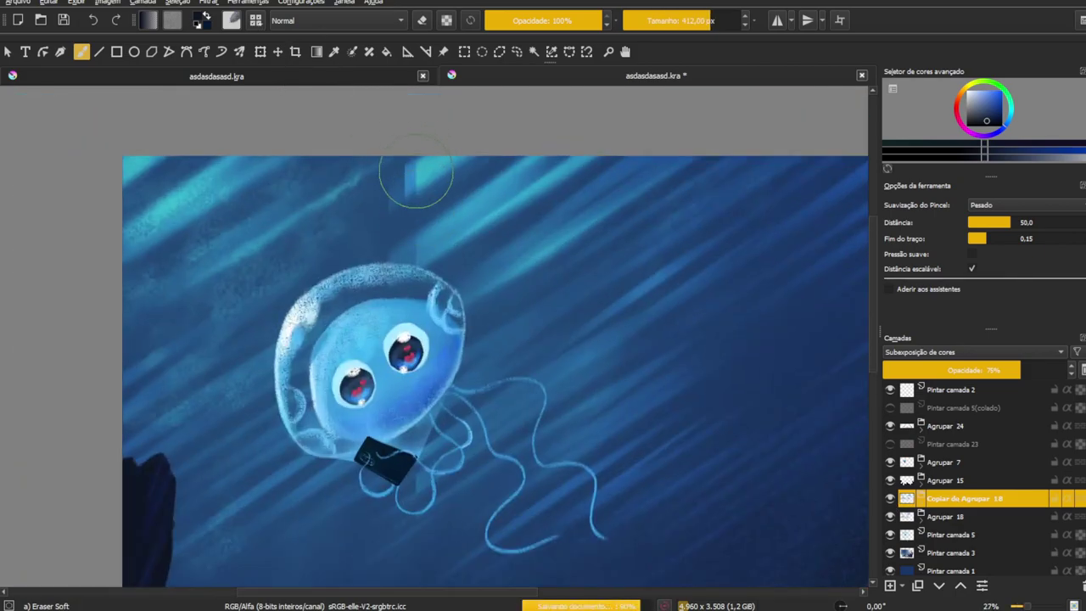
# Step: Merge the copied rays, then merge Agrupar 24 through Pintar camada 1 and save
pyautogui.hotkey('ctrl', 'e')
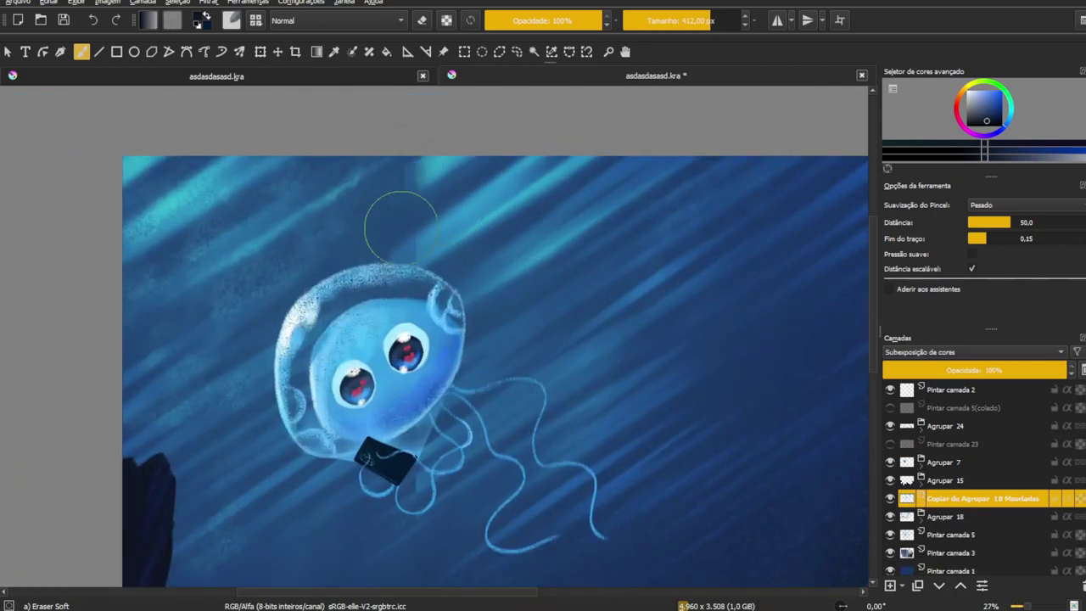
pyautogui.scroll(-3, 428, 229)
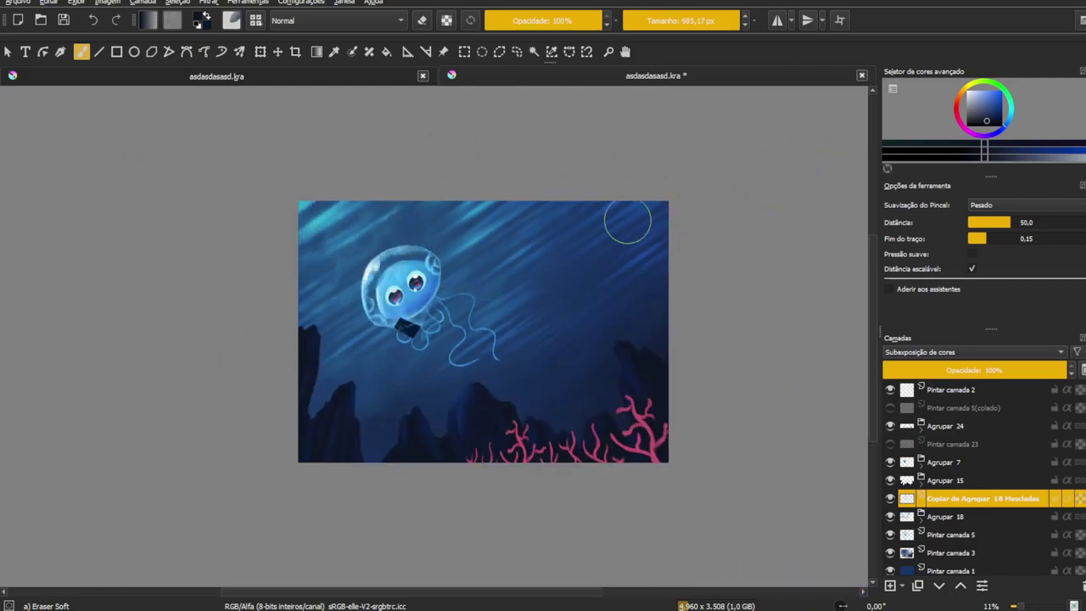
pyautogui.scroll(2, 443, 328)
pyautogui.hotkey('ctrl', 's')
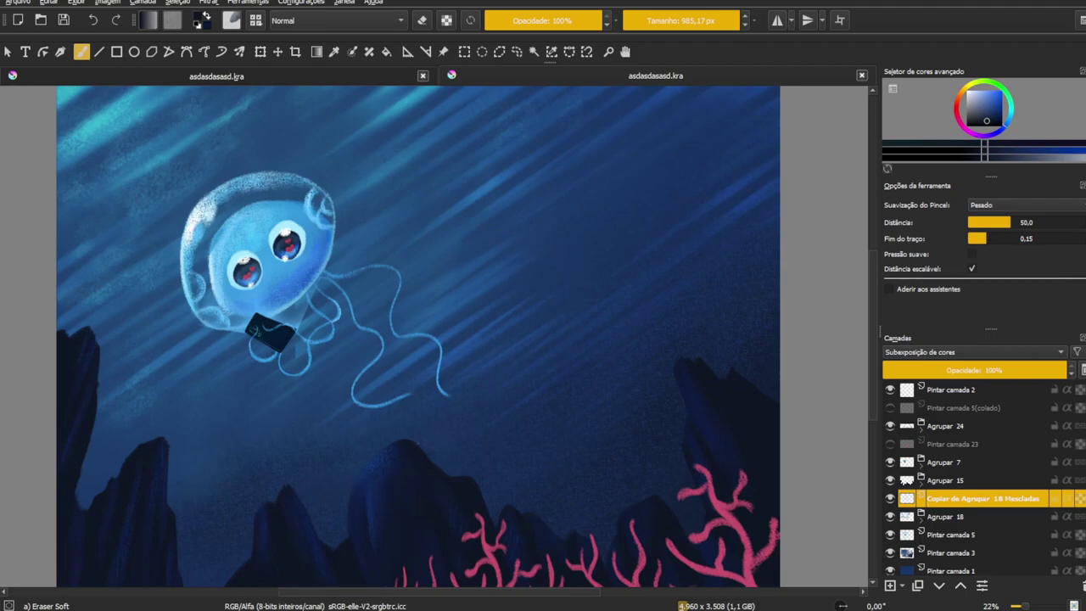
pyautogui.click(949, 426)
pyautogui.keyDown('shift'); pyautogui.click(952, 570); pyautogui.keyUp('shift')
pyautogui.hotkey('ctrl', 'e')
pyautogui.hotkey('ctrl', 's')
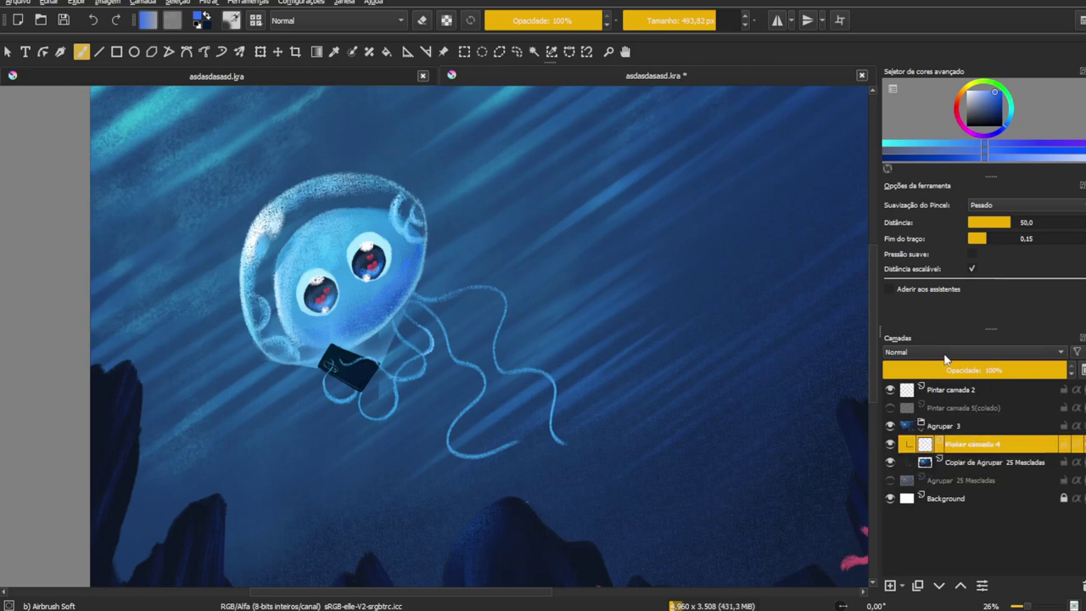
# Step: Set Pintar camada 4 to Color Dodge and airbrush cyan glow around the jellyfish
pyautogui.scroll(-3, 953, 355)
pyautogui.press('[')
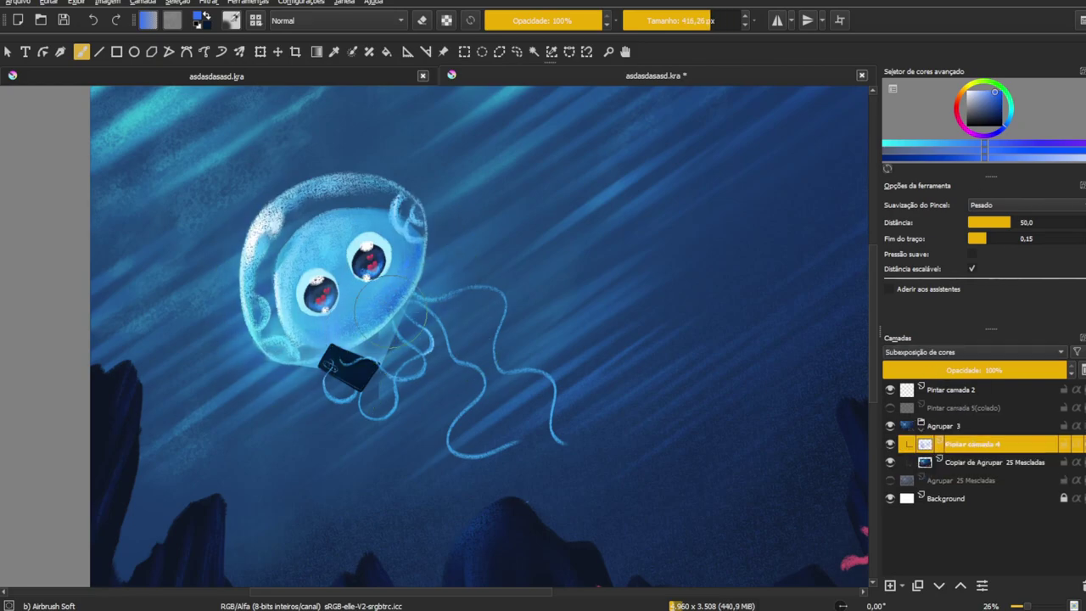
pyautogui.scroll(2, 403, 306)
pyautogui.scroll(2, 425, 307)
pyautogui.scroll(2, 441, 309)
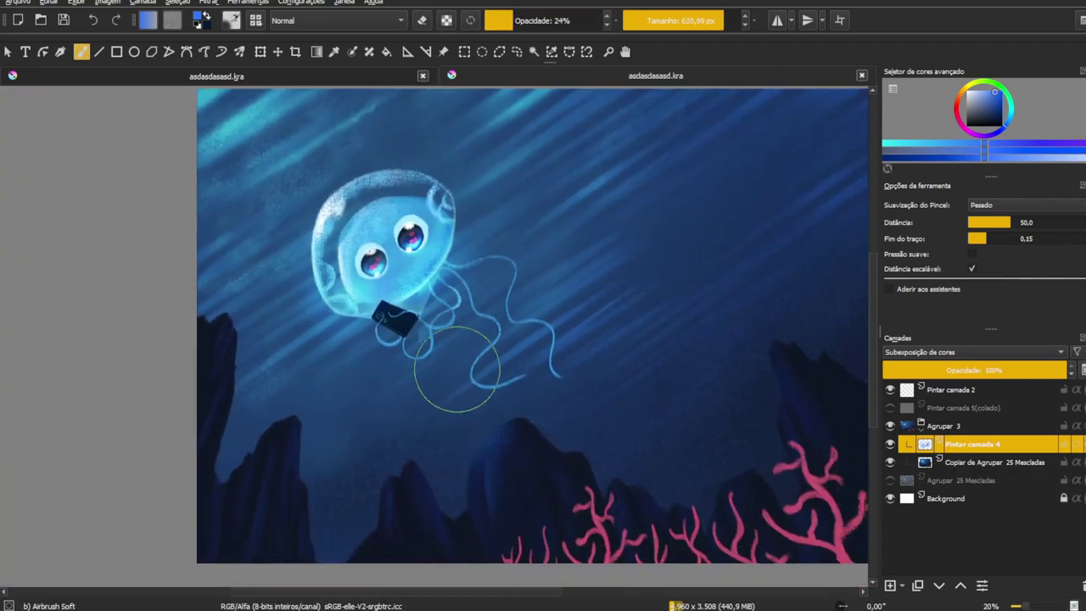
pyautogui.moveTo(456, 369)
pyautogui.mouseDown()
pyautogui.moveTo(429, 366)
pyautogui.moveTo(475, 255)
pyautogui.moveTo(406, 259)
pyautogui.moveTo(450, 416)
pyautogui.mouseUp()
pyautogui.click(961, 116)
pyautogui.keyDown('ctrl'); pyautogui.click(611, 200); pyautogui.keyUp('ctrl')
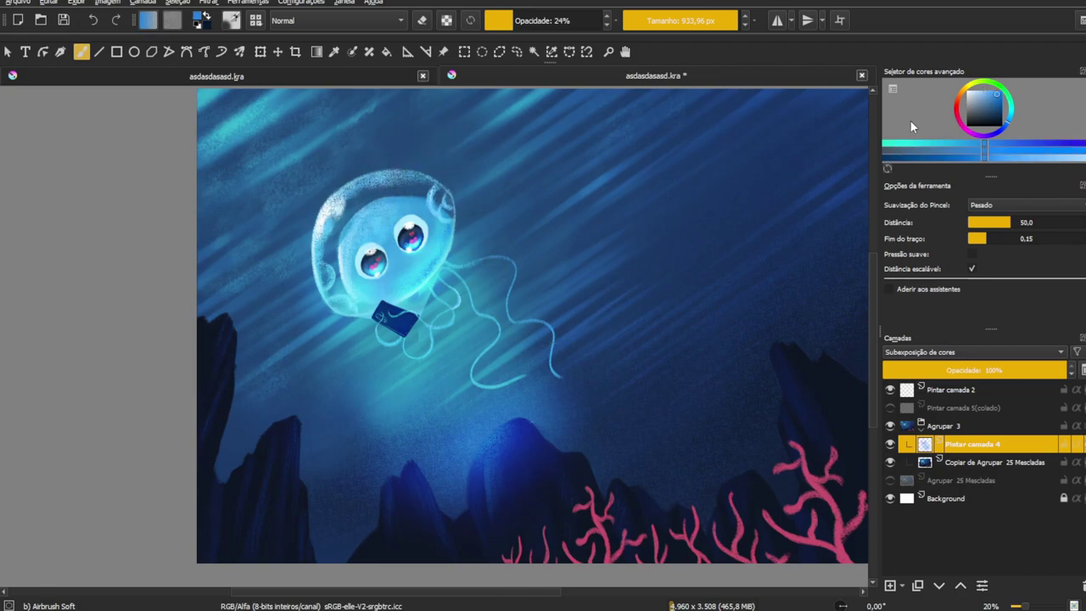
# Step: Undo the misplaced glow strokes and reselect the glow layer Pintar camada 4
pyautogui.click(992, 461)
pyautogui.hotkey('ctrl', 'z')
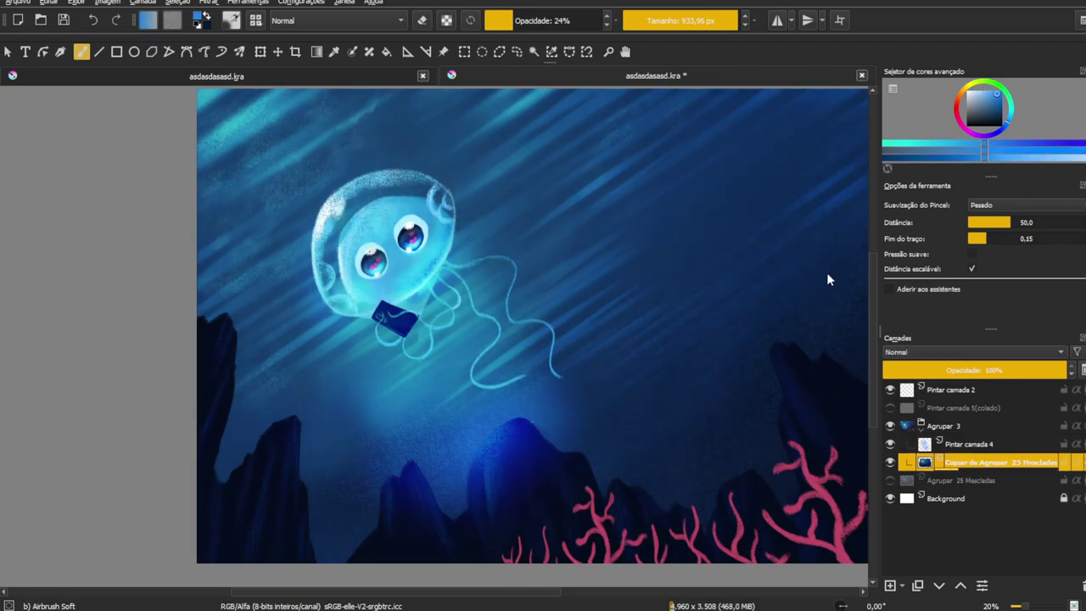
pyautogui.hotkey('ctrl', 'z')
pyautogui.hotkey('ctrl', 'shift', 'z')
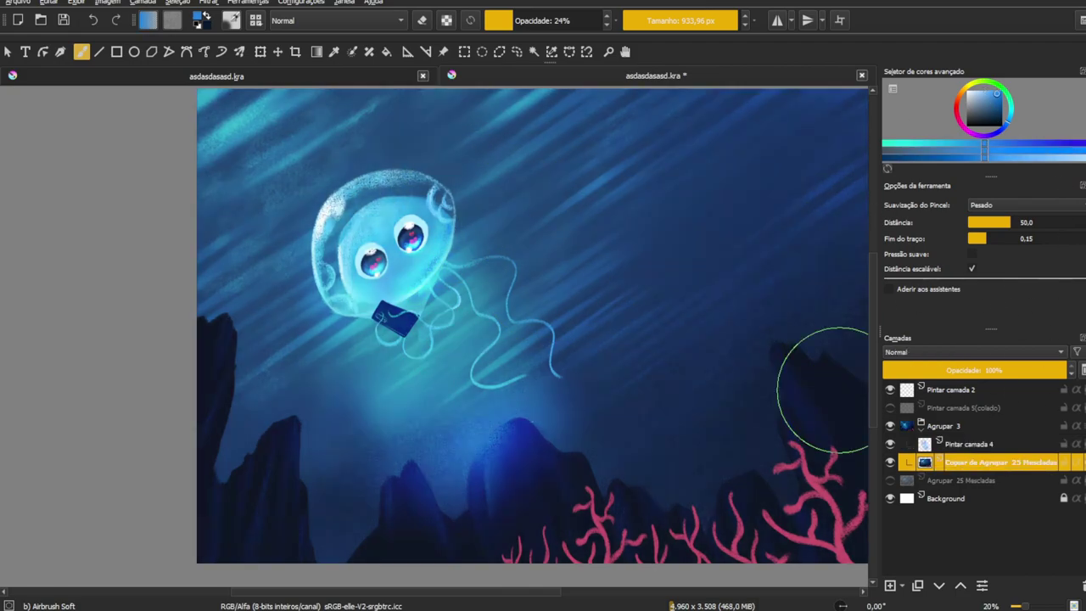
pyautogui.hotkey('ctrl', 'z')
pyautogui.click(976, 444)
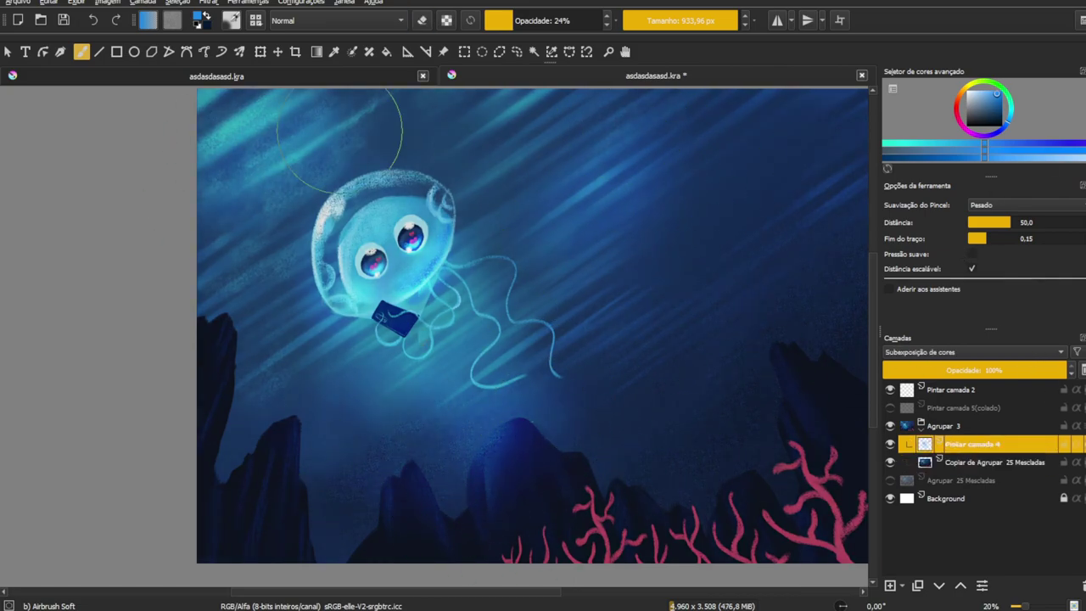
# Step: Draw a broad pale-cyan diagonal light beam across the water with the Line tool
pyautogui.moveTo(638, 214); pyautogui.dragTo(567, 223)
pyautogui.click(995, 103)
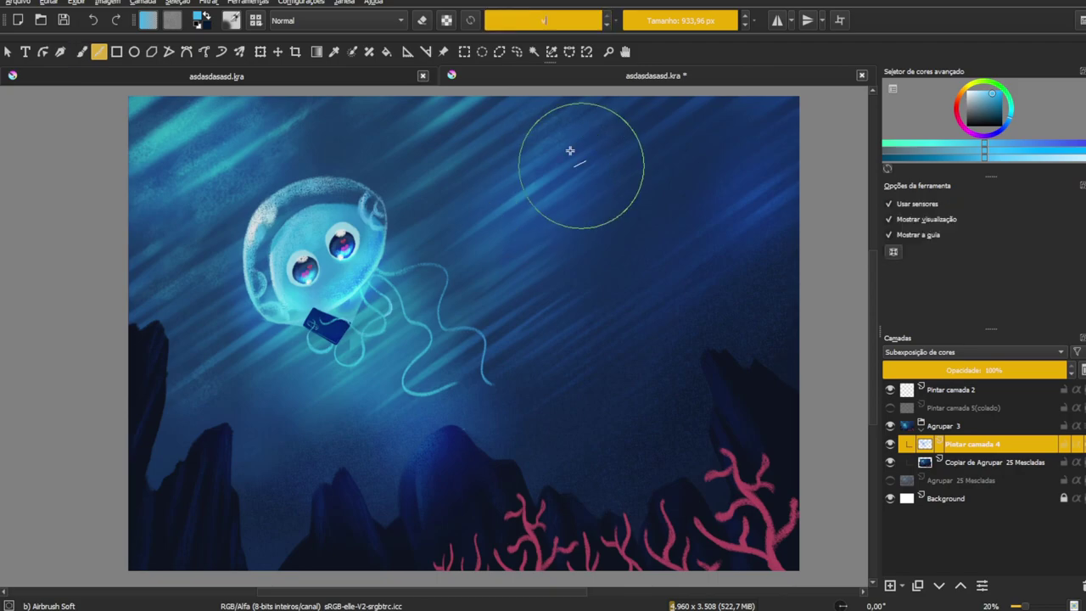
pyautogui.press('v')
pyautogui.moveTo(577, 169); pyautogui.dragTo(204, 517)
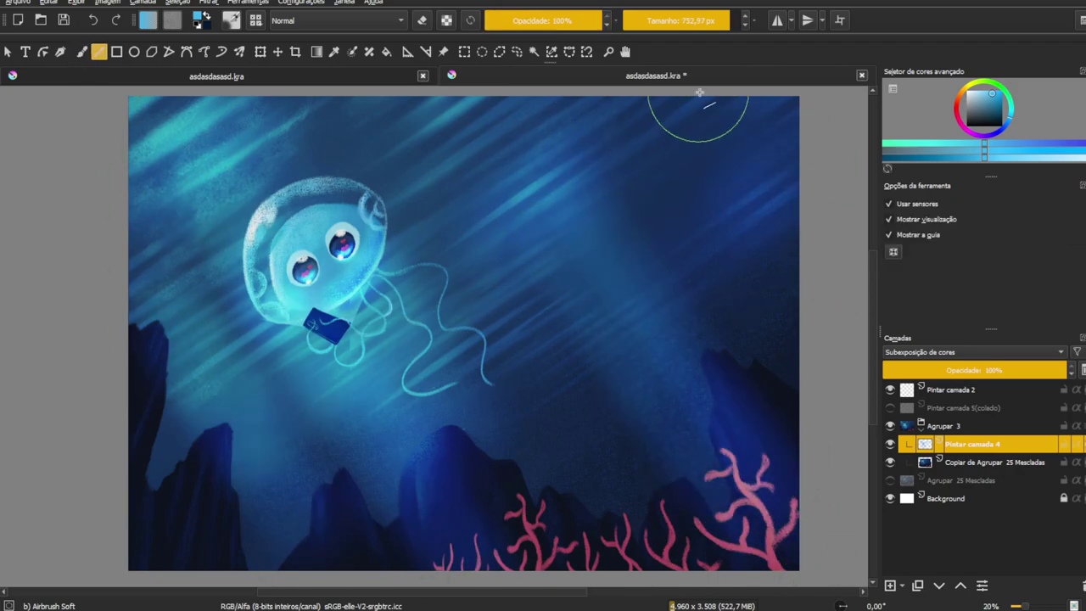
pyautogui.press('b')
# Step: Erase the excess beam light with a larger, higher-opacity eraser
pyautogui.scroll(-5, 726, 323)
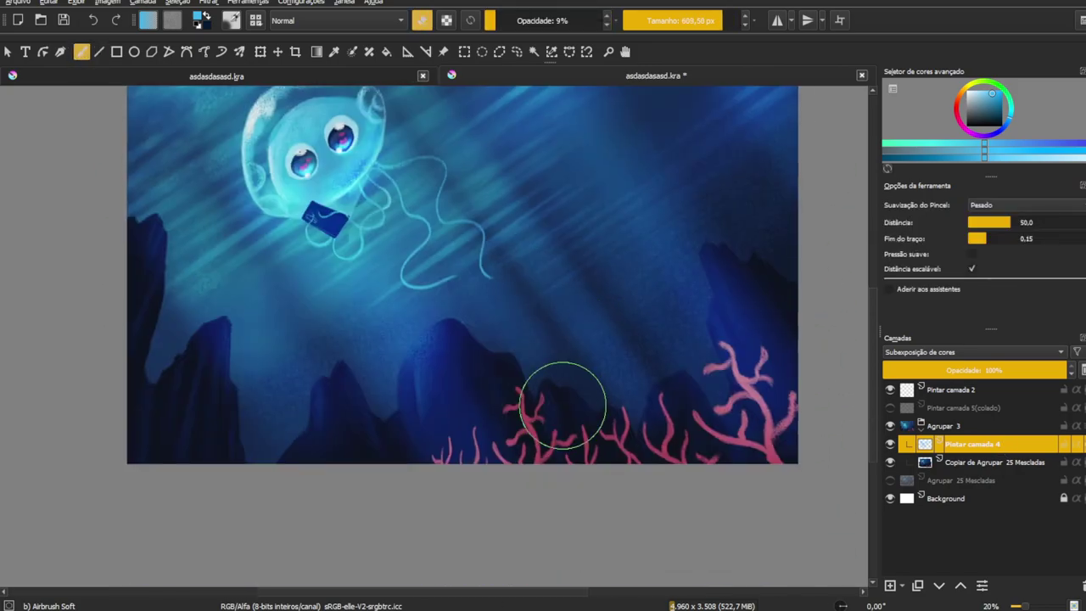
pyautogui.press(']')
pyautogui.press(']')
pyautogui.press('o')
pyautogui.press('o')
pyautogui.press('o')
pyautogui.press('e')
pyautogui.scroll(3, 602, 250)
pyautogui.scroll(-2, 602, 250)
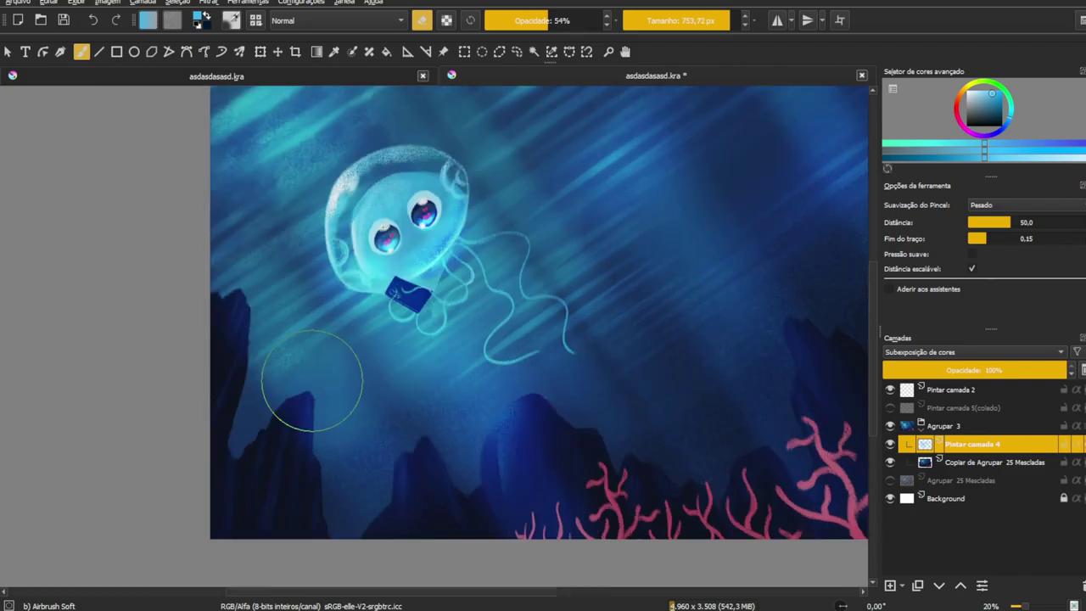
pyautogui.scroll(-2, 602, 334)
pyautogui.scroll(2, 415, 213)
pyautogui.press('[')
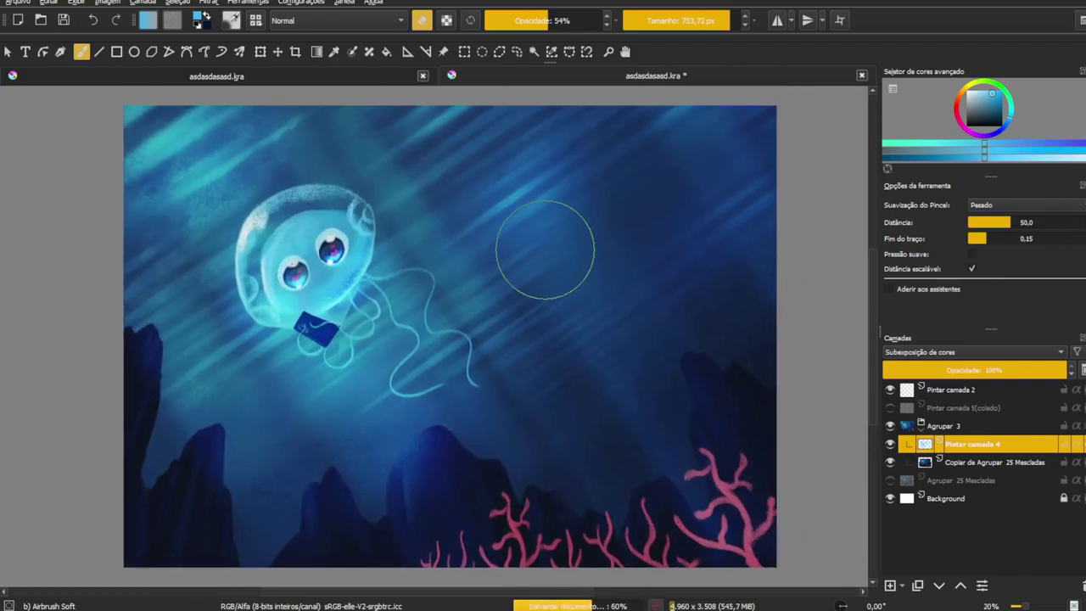
pyautogui.scroll(2, 373, 258)
pyautogui.scroll(2, 373, 259)
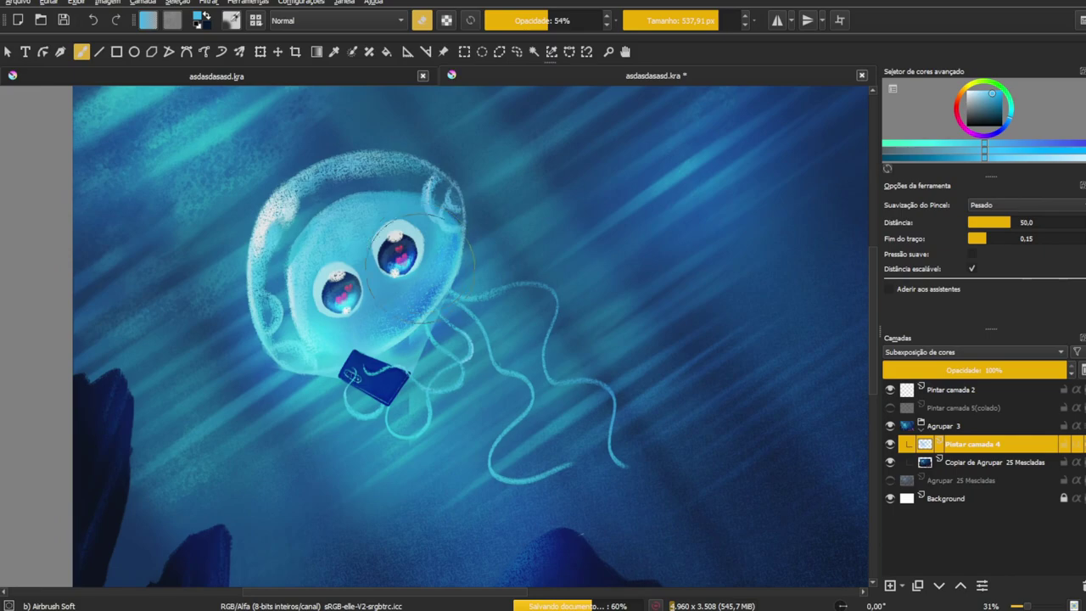
# Step: Add a new paint layer with the Chalk Soft brush in lighter cyan at full opacity
pyautogui.press('Insert')
pyautogui.scroll(4, 399, 280)
pyautogui.press('/')
pyautogui.keyDown('ctrl'); pyautogui.click(519, 228); pyautogui.keyUp('ctrl')
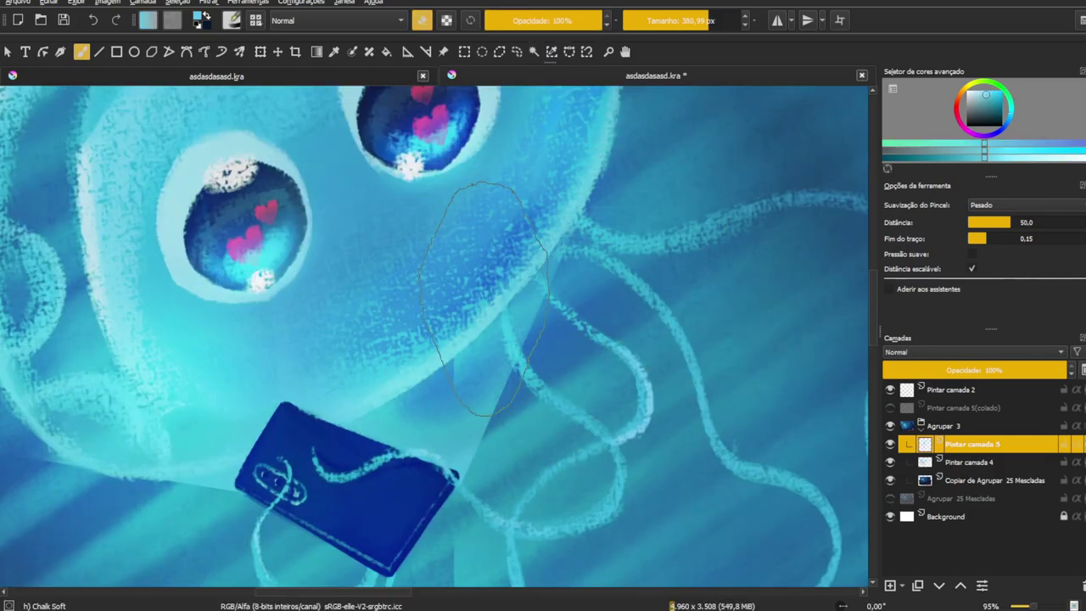
# Step: Toggle the Chalk Soft brush between erasing and painting and adjust its size over the face
pyautogui.scroll(2, 555, 212)
pyautogui.scroll(-3, 560, 216)
pyautogui.scroll(2, 594, 237)
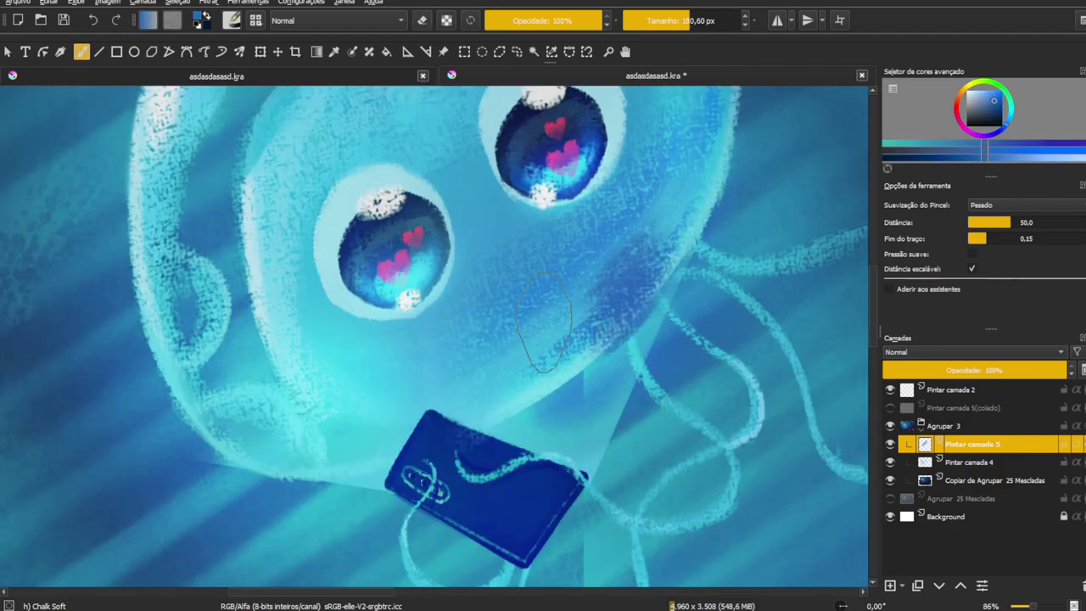
pyautogui.scroll(-3, 607, 250)
pyautogui.scroll(2, 509, 340)
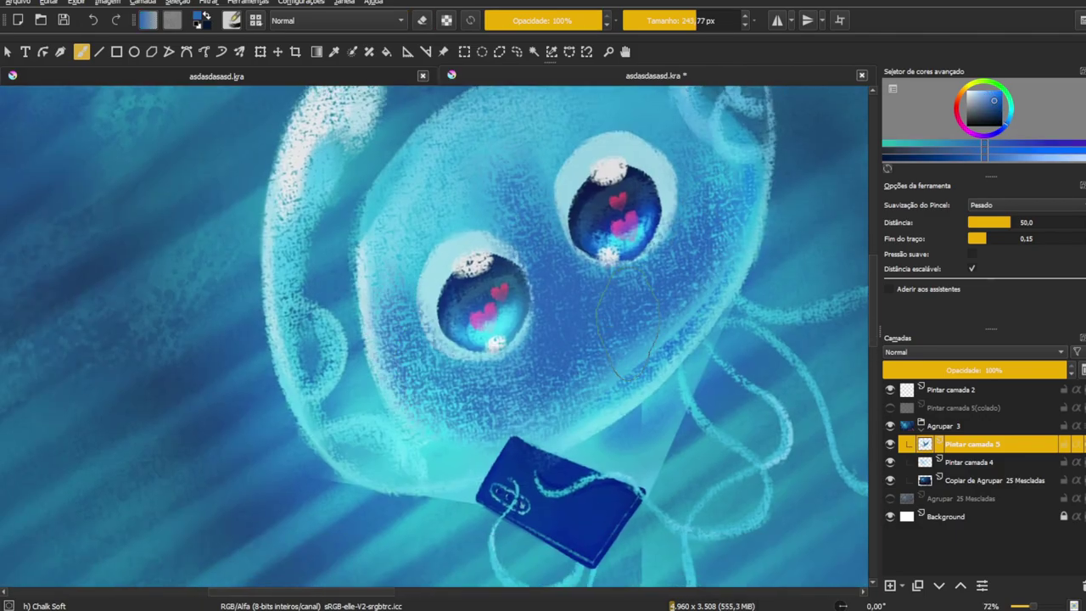
pyautogui.keyDown('ctrl'); pyautogui.click(657, 314); pyautogui.keyUp('ctrl')
pyautogui.press('e')
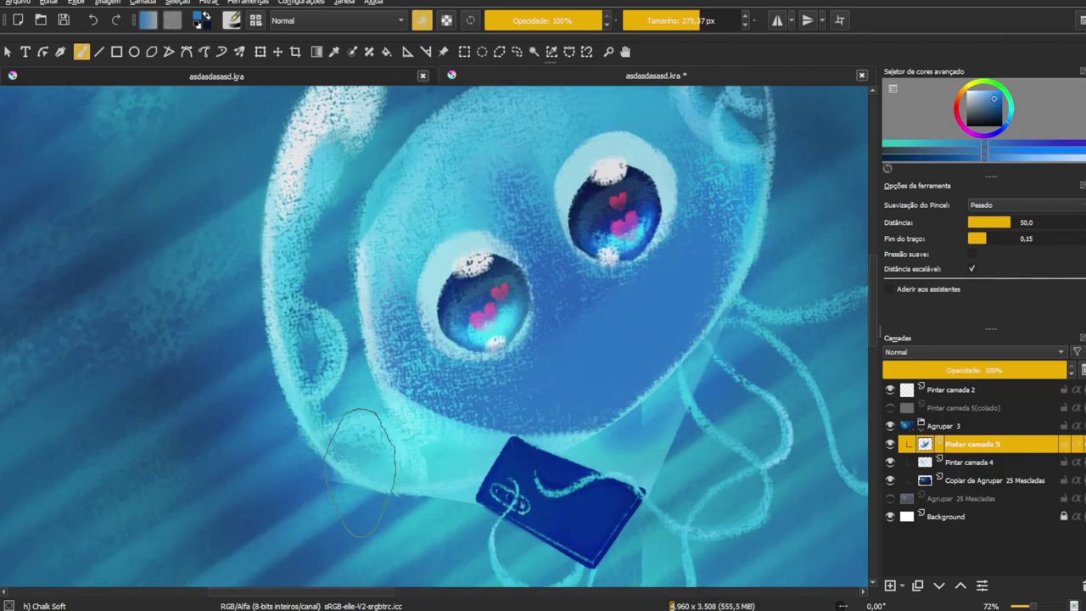
pyautogui.press('e')
pyautogui.moveTo(547, 243); pyautogui.dragTo(557, 291)
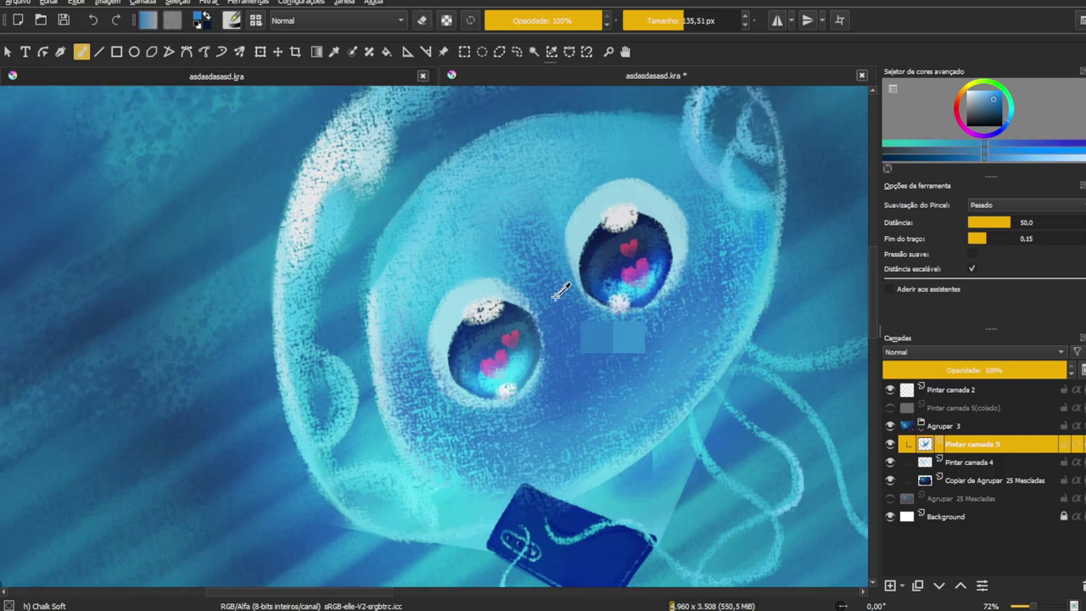
# Step: Sample the face colour, pick dark purple, and shade around the face on a new layer
pyautogui.moveTo(651, 161); pyautogui.dragTo(608, 161)
pyautogui.press('e')
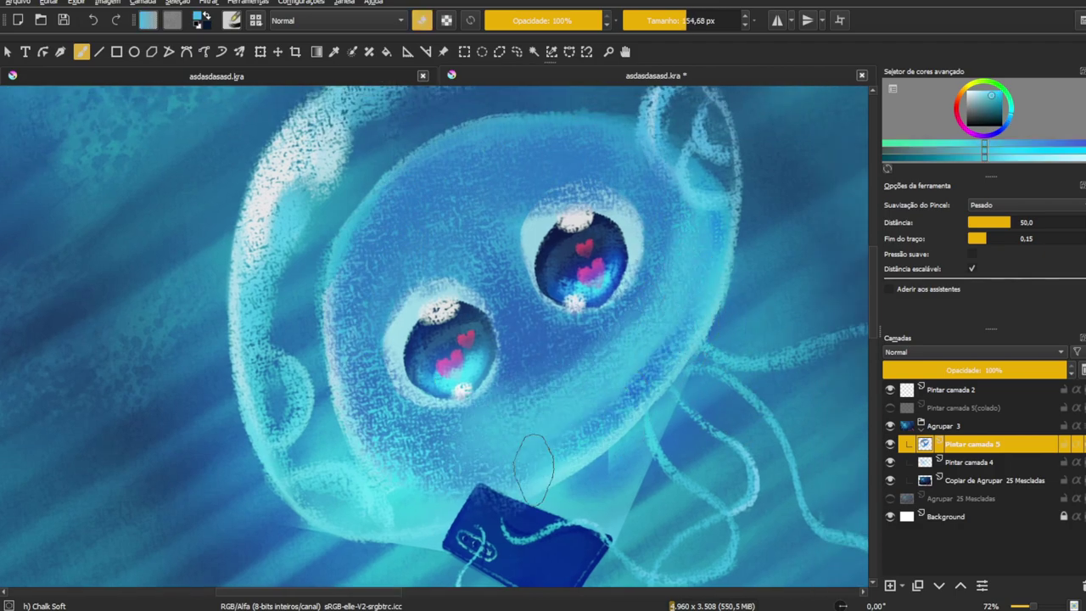
pyautogui.keyDown('ctrl'); pyautogui.click(768, 318); pyautogui.keyUp('ctrl')
pyautogui.scroll(-2, 586, 193)
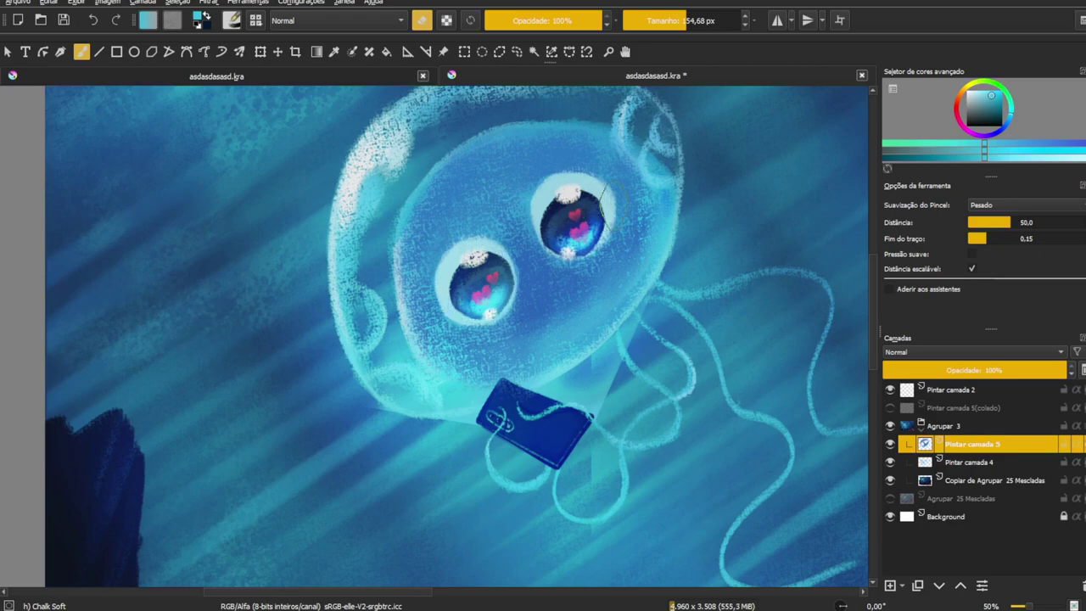
pyautogui.scroll(1, 603, 195)
pyautogui.press('e')
pyautogui.moveTo(976, 106); pyautogui.dragTo(991, 117)
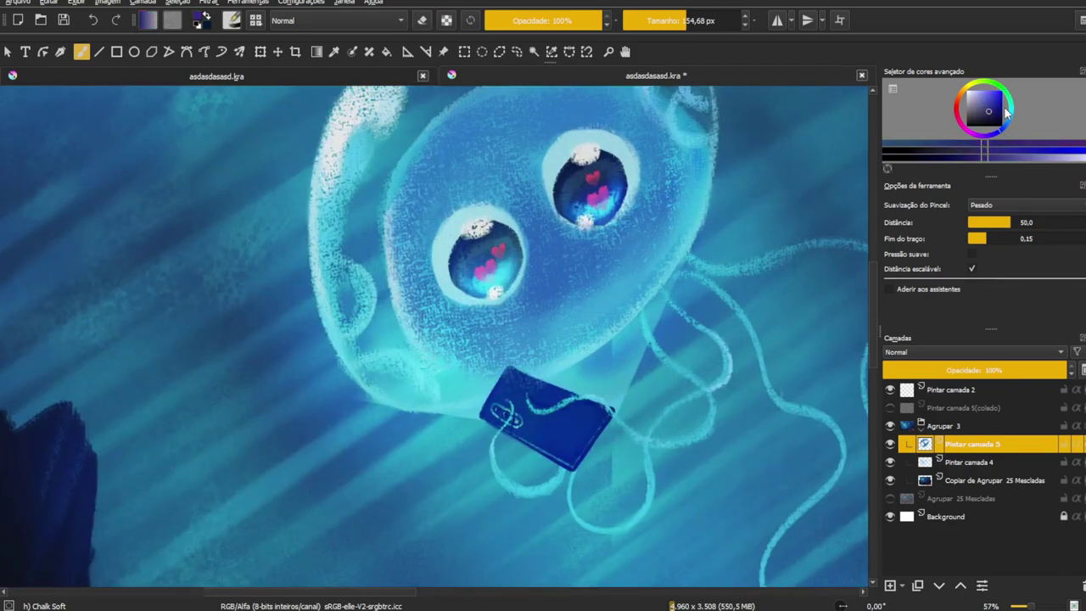
pyautogui.press('Insert')
pyautogui.moveTo(594, 204); pyautogui.dragTo(526, 339)
# Step: Repaint the face shading in a lighter blue with the Charcoal Rock Soft brush
pyautogui.press('e')
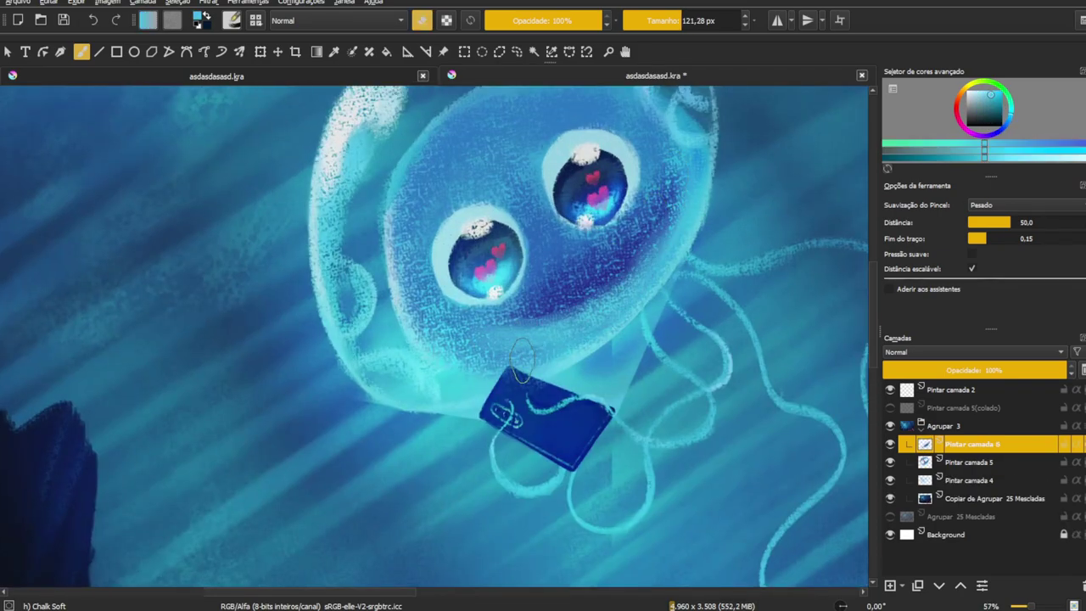
pyautogui.press('/')
pyautogui.press('/')
pyautogui.moveTo(626, 248); pyautogui.dragTo(560, 322)
pyautogui.scroll(1, 560, 322)
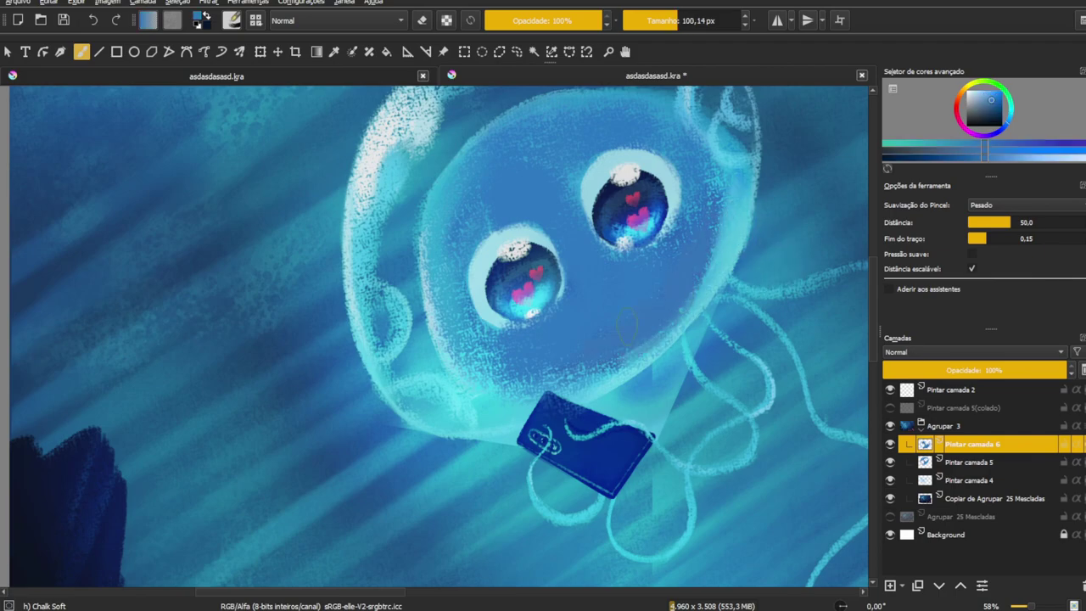
pyautogui.press('e')
pyautogui.scroll(-1, 597, 334)
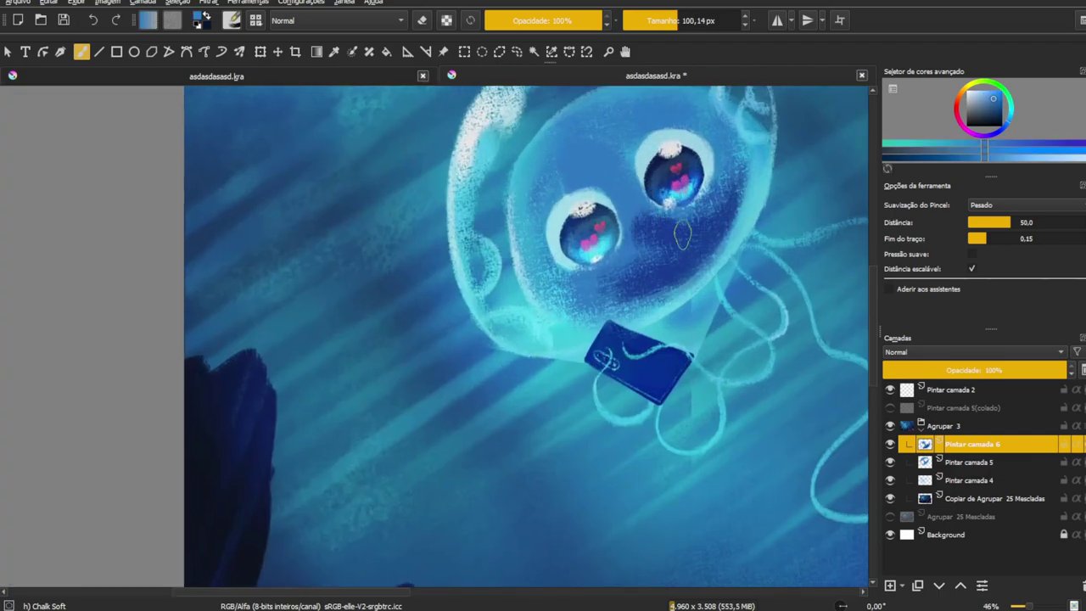
pyautogui.scroll(2, 666, 199)
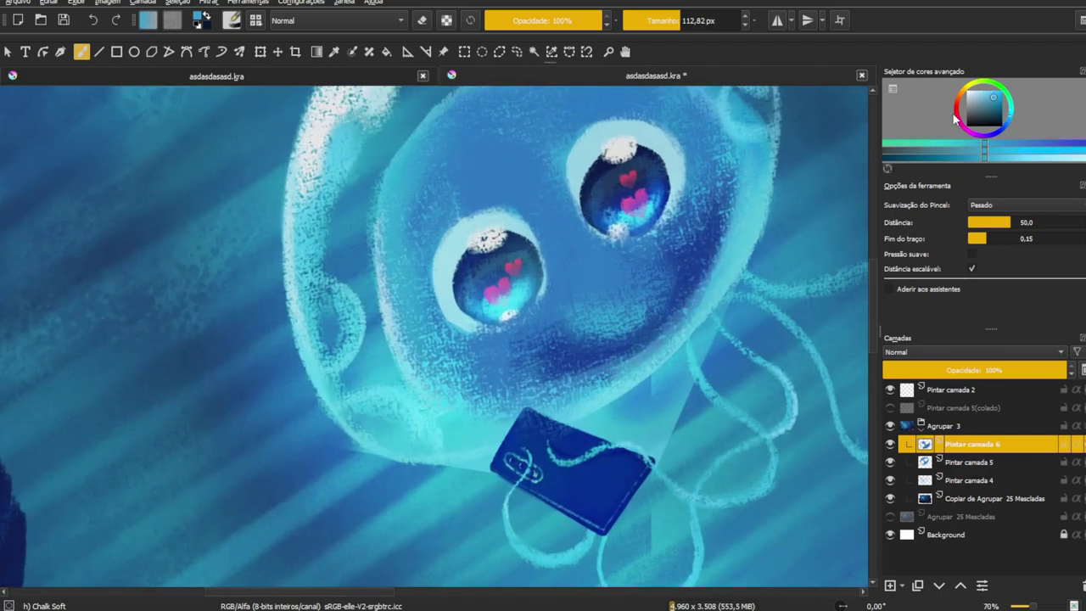
pyautogui.scroll(1, 563, 222)
pyautogui.scroll(-1, 562, 221)
pyautogui.scroll(-1, 591, 352)
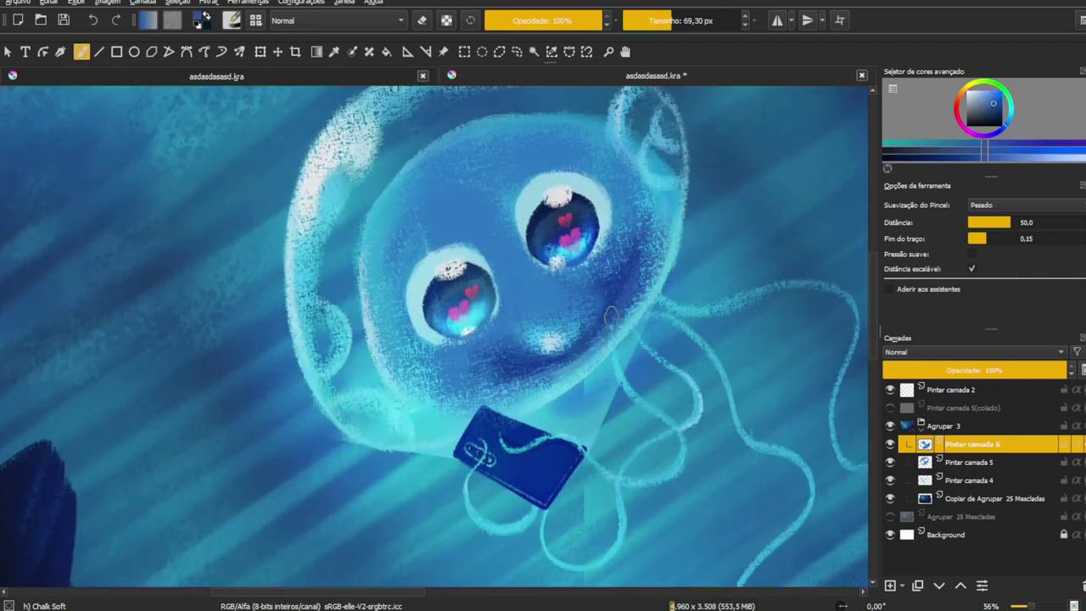
pyautogui.scroll(2, 408, 378)
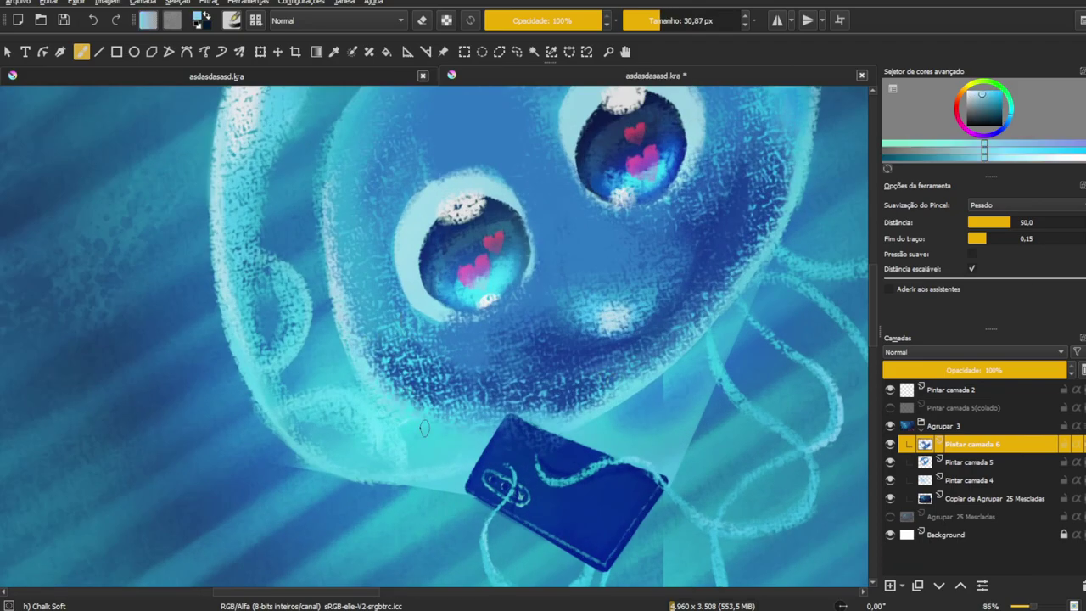
pyautogui.scroll(-3, 679, 373)
pyautogui.scroll(2, 695, 322)
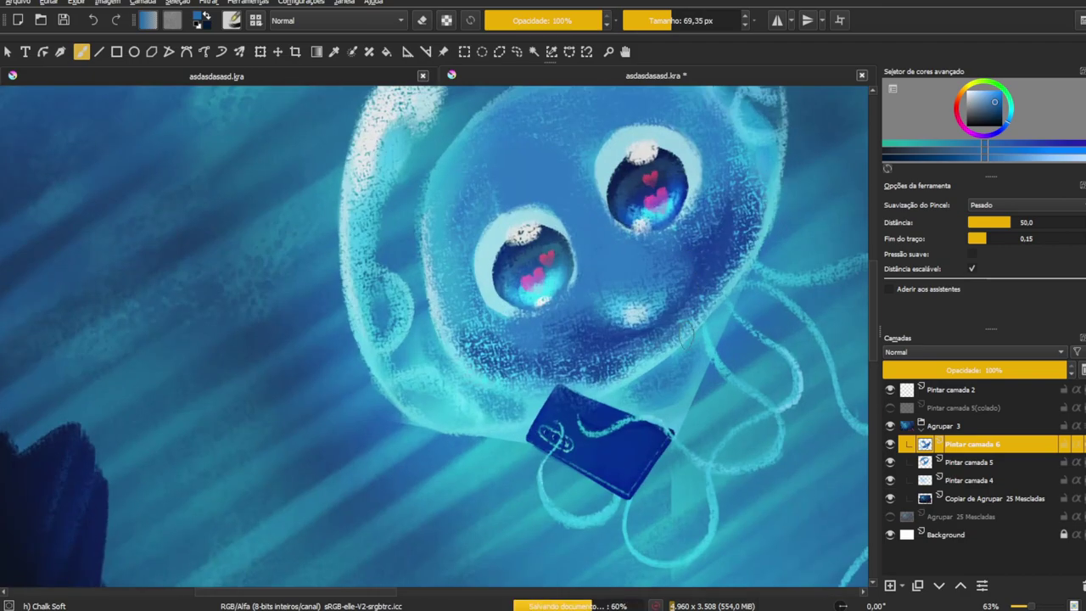
# Step: Pick a saturated light cyan and paint soft highlights over the forehead and cheeks
pyautogui.keyDown('ctrl'); pyautogui.click(703, 321); pyautogui.keyUp('ctrl')
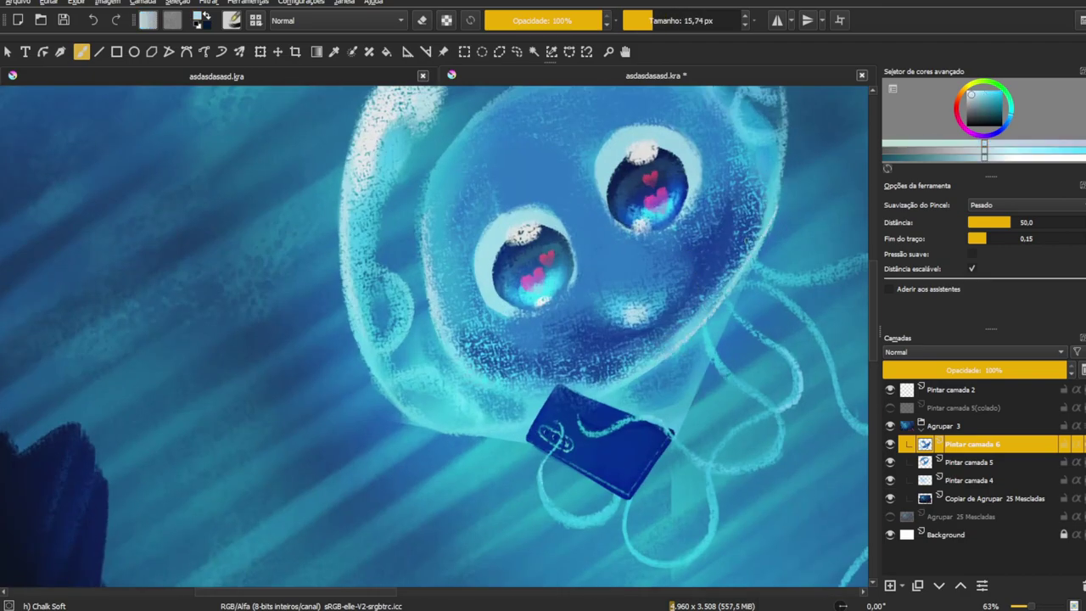
pyautogui.moveTo(645, 255); pyautogui.dragTo(586, 331)
pyautogui.keyDown('ctrl'); pyautogui.click(596, 173); pyautogui.keyUp('ctrl')
pyautogui.moveTo(596, 176); pyautogui.dragTo(449, 254)
pyautogui.scroll(2, 631, 315)
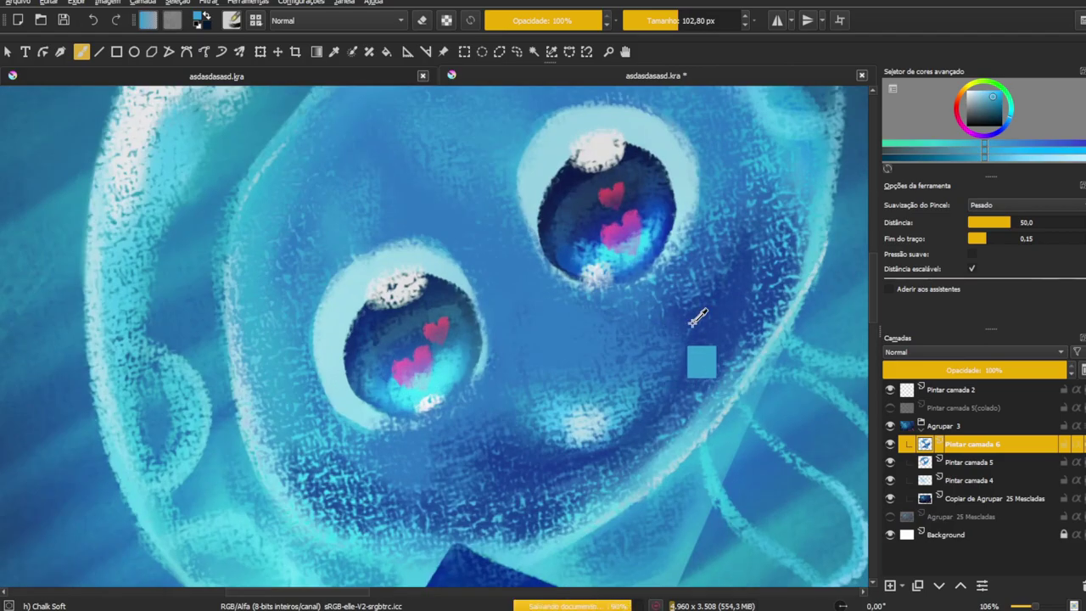
# Step: Paint a small dark blue curved smile under the eyes with a smaller brush
pyautogui.keyDown('ctrl'); pyautogui.click(630, 314); pyautogui.keyUp('ctrl')
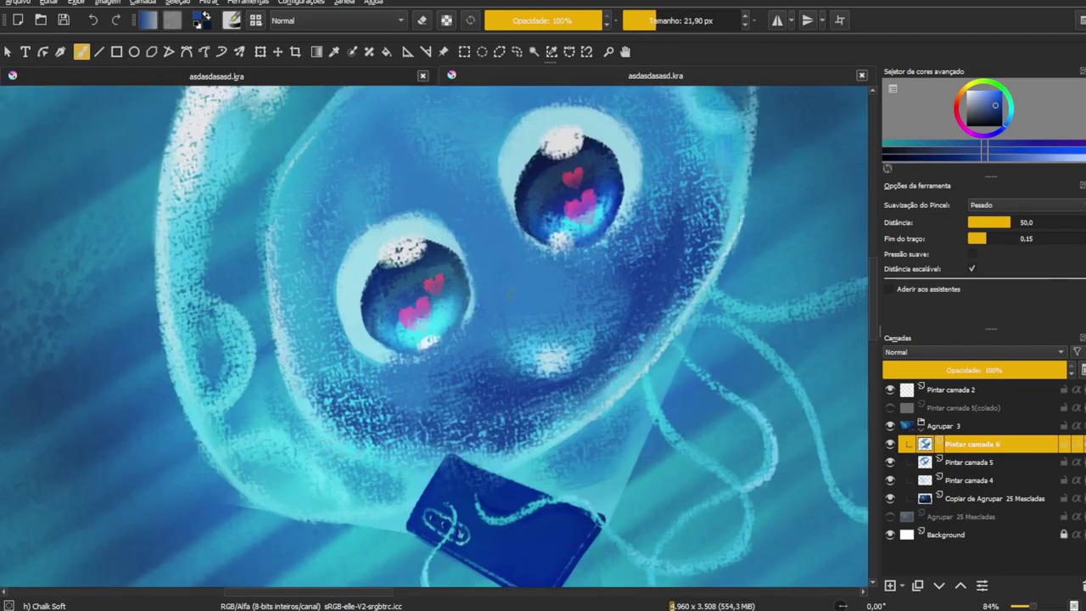
pyautogui.keyDown('ctrl'); pyautogui.click(533, 277); pyautogui.keyUp('ctrl')
pyautogui.scroll(3, 534, 276)
pyautogui.press('[')
pyautogui.keyDown('ctrl'); pyautogui.click(585, 280); pyautogui.keyUp('ctrl')
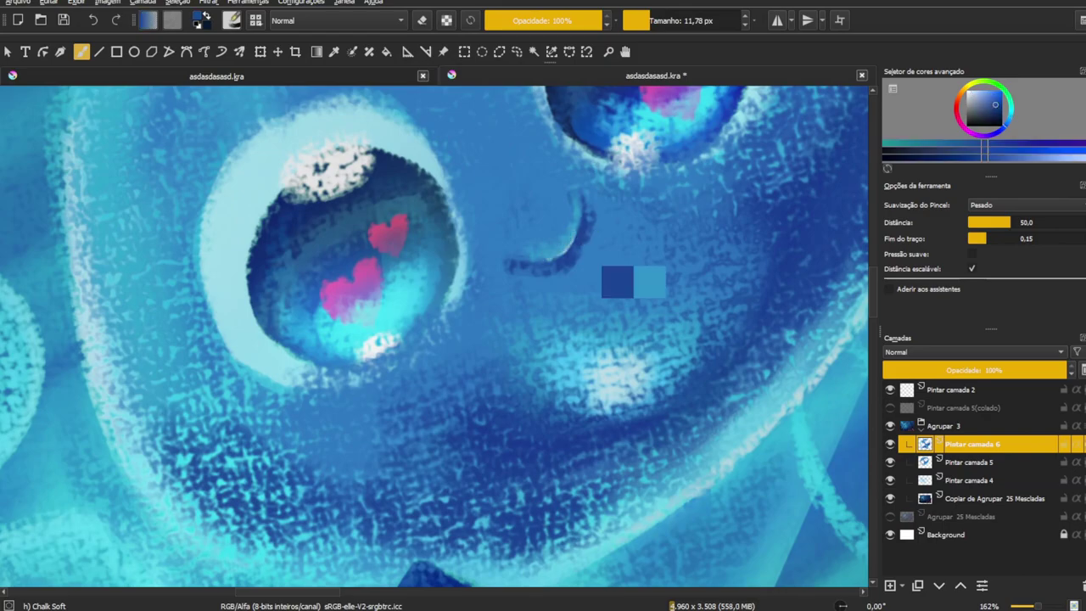
pyautogui.moveTo(488, 321); pyautogui.dragTo(568, 273)
pyautogui.scroll(-3, 568, 273)
pyautogui.keyDown('ctrl'); pyautogui.click(594, 272); pyautogui.keyUp('ctrl')
pyautogui.moveTo(556, 314); pyautogui.dragTo(604, 263)
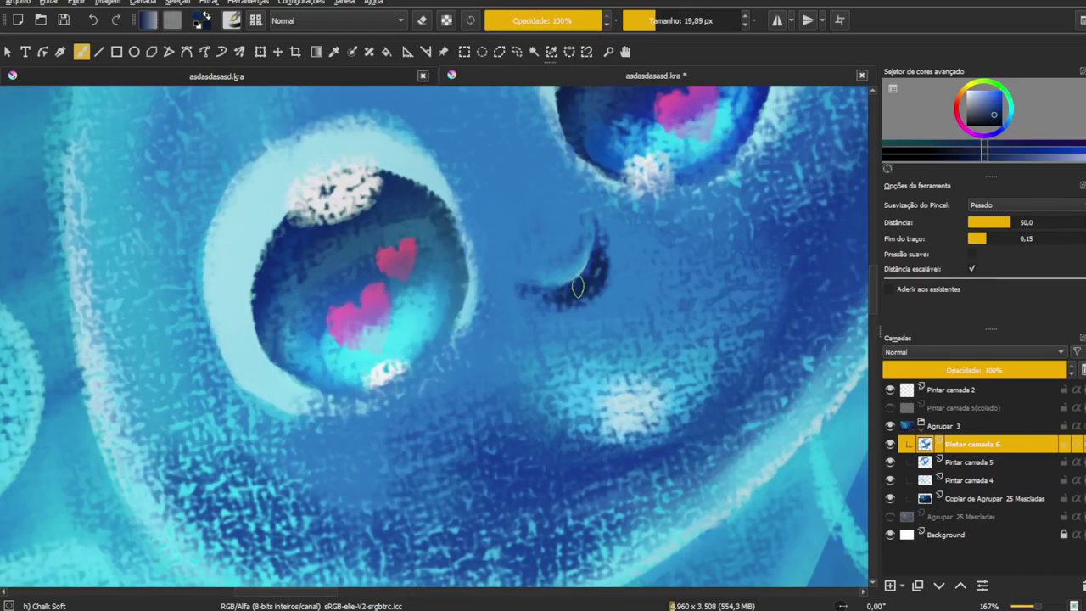
pyautogui.scroll(-3, 543, 255)
# Step: Save the drawing and select the Copiar de Agrupar 25 Mescladas layer
pyautogui.hotkey('ctrl', 's')
pyautogui.scroll(-2, 514, 306)
pyautogui.scroll(4, 510, 286)
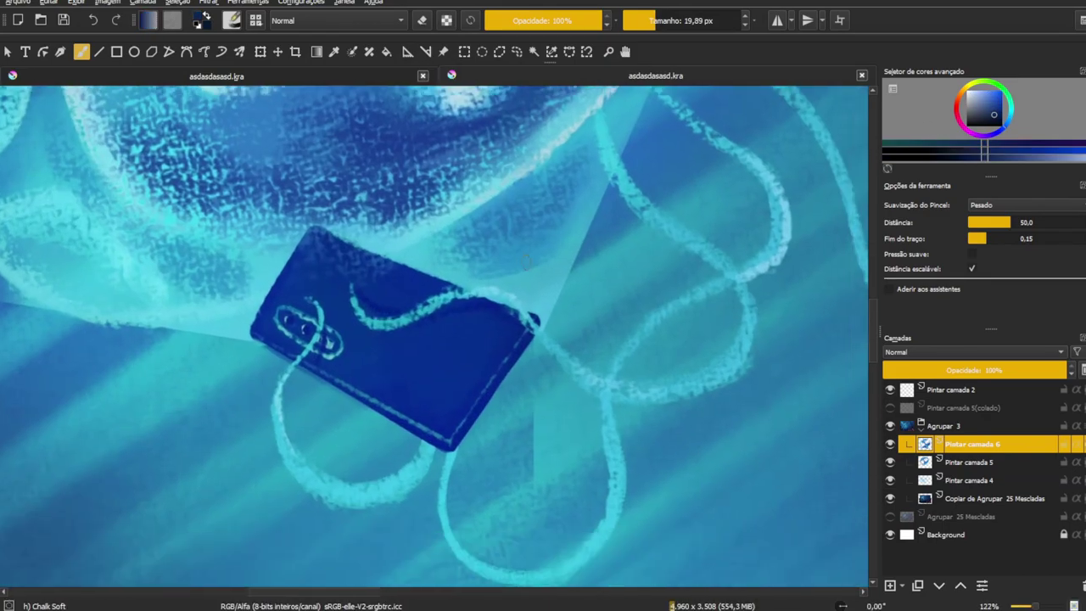
pyautogui.click(975, 498)
pyautogui.click(499, 52)
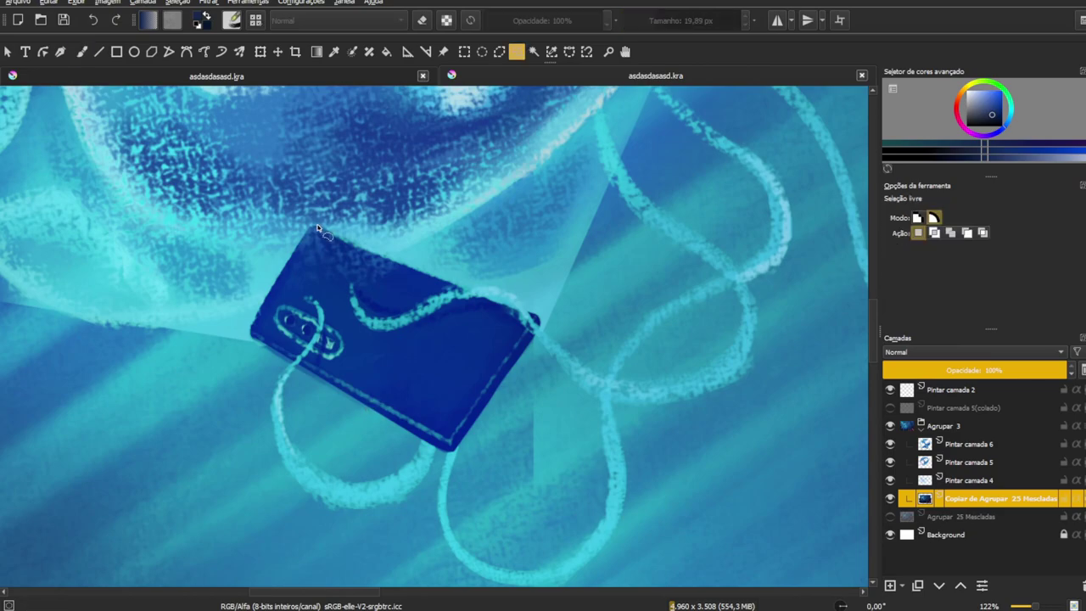
# Step: Close the polygonal selection around the phone
pyautogui.click(250, 339)
pyautogui.scroll(3, 250, 340)
pyautogui.press('l')
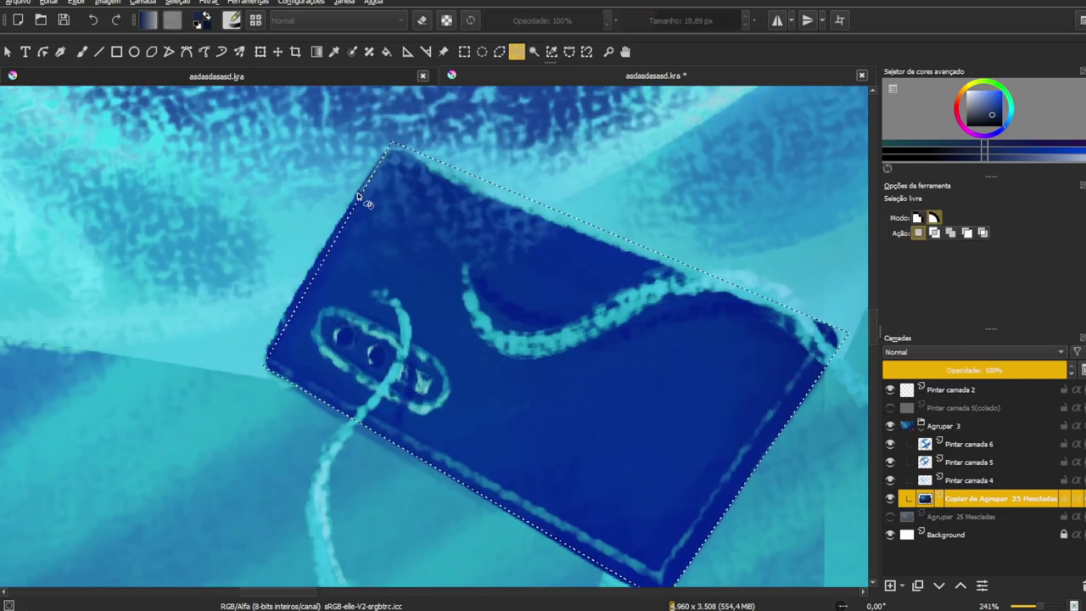
pyautogui.scroll(-3, 309, 274)
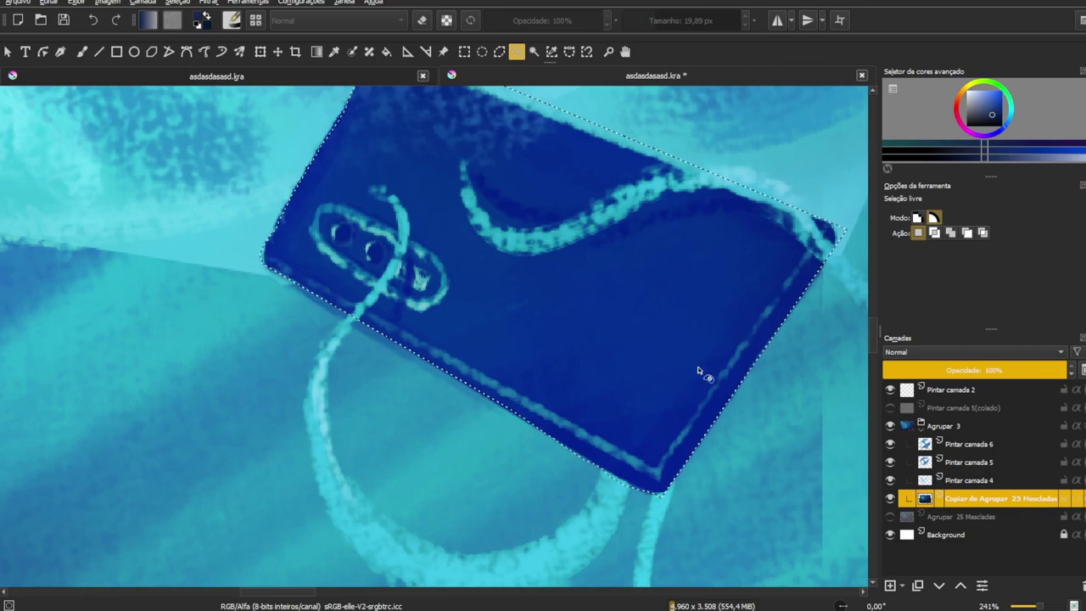
pyautogui.scroll(2, 659, 504)
pyautogui.scroll(2, 540, 381)
pyautogui.scroll(5, 541, 381)
pyautogui.scroll(1, 722, 355)
pyautogui.scroll(-2, 722, 355)
pyautogui.scroll(-2, 722, 356)
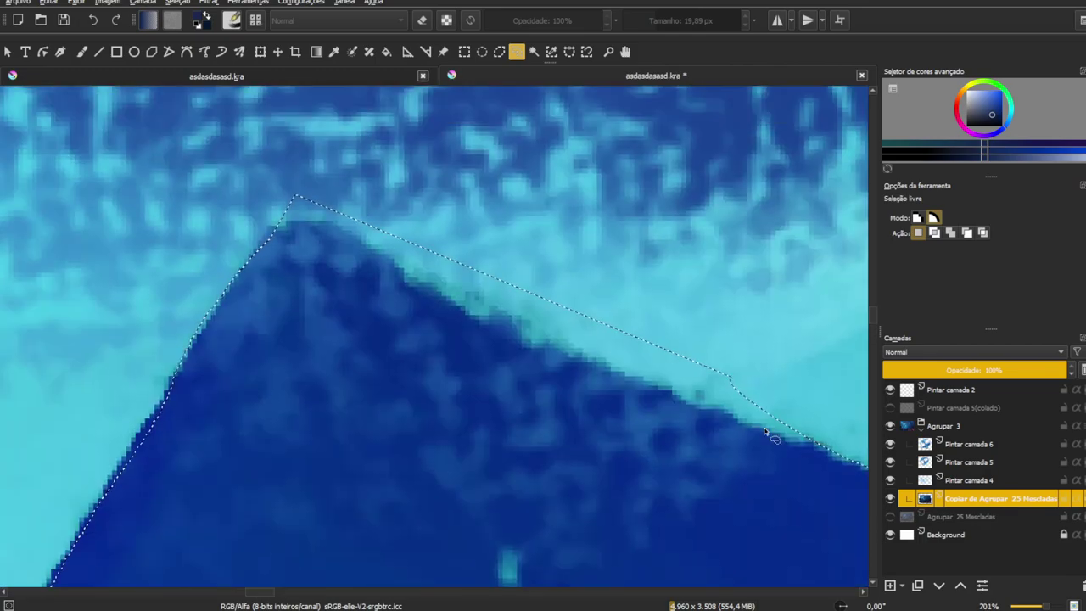
pyautogui.scroll(-3, 722, 355)
# Step: Paste the phone onto a new layer above Pintar camada 6 and switch to white for masking
pyautogui.hotkey('ctrl', 'j')
pyautogui.press('b')
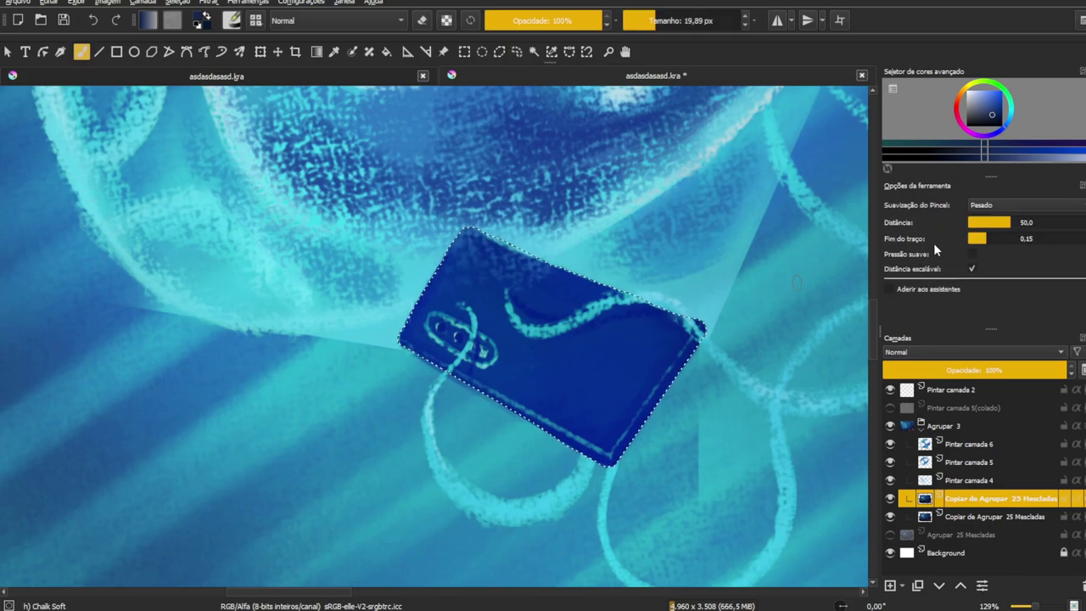
pyautogui.moveTo(991, 498); pyautogui.dragTo(991, 451)
pyautogui.hotkey('ctrl', 'z')
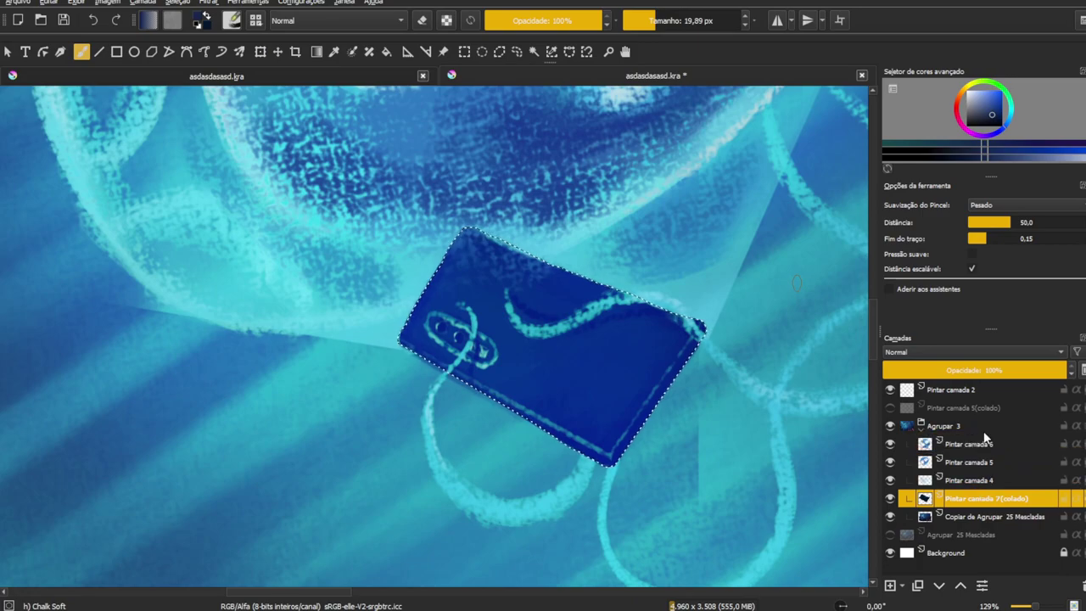
pyautogui.hotkey('ctrl', 'shift', 'z')
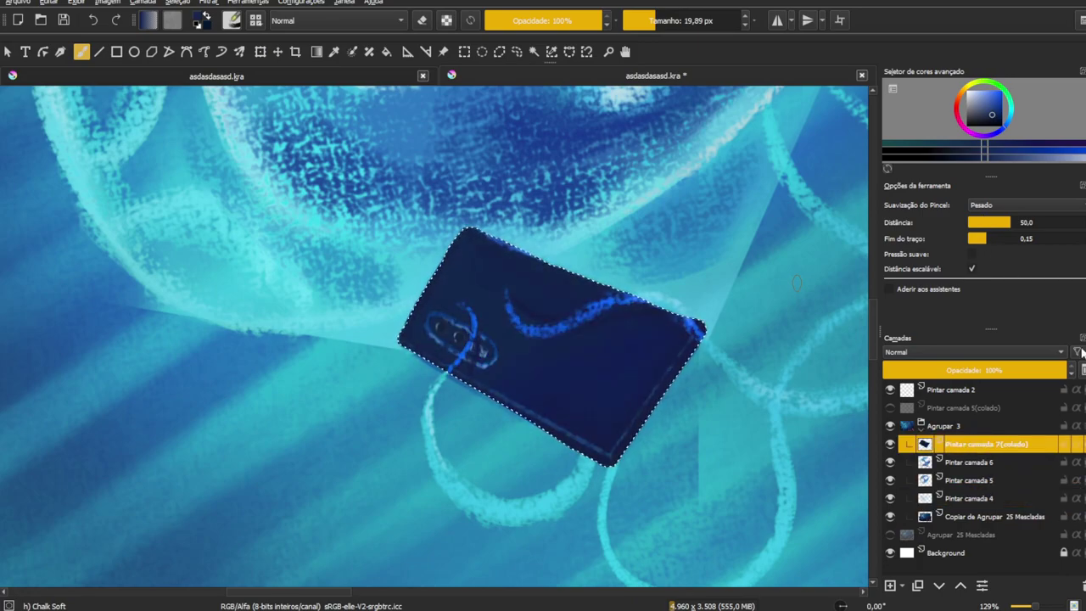
pyautogui.scroll(1, 497, 303)
pyautogui.scroll(1, 450, 306)
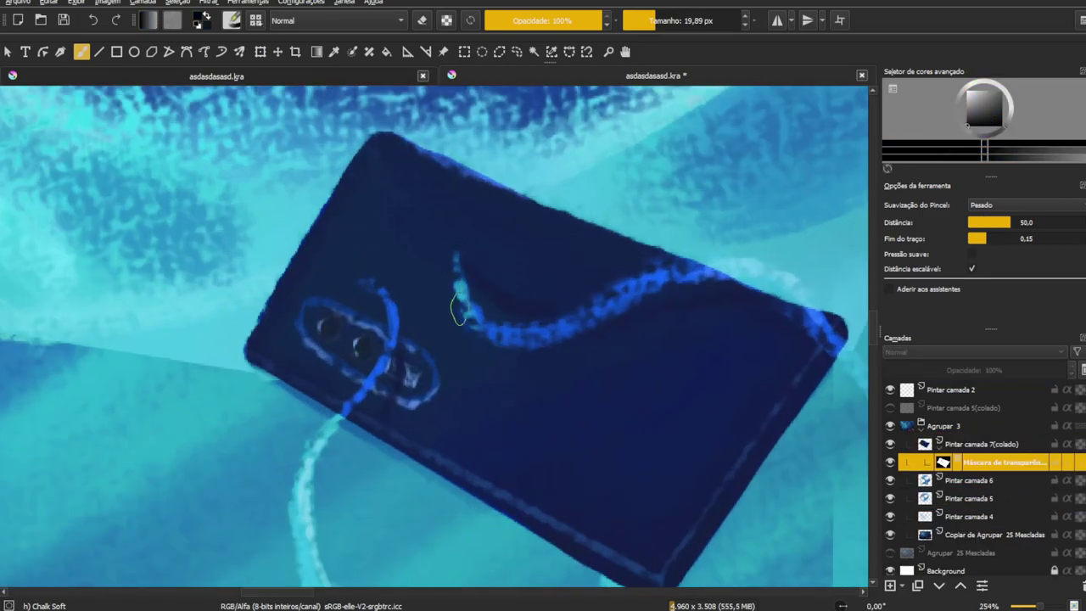
pyautogui.press('x')
pyautogui.press('x')
pyautogui.press('x')
pyautogui.press('x')
pyautogui.moveTo(629, 327); pyautogui.dragTo(382, 302)
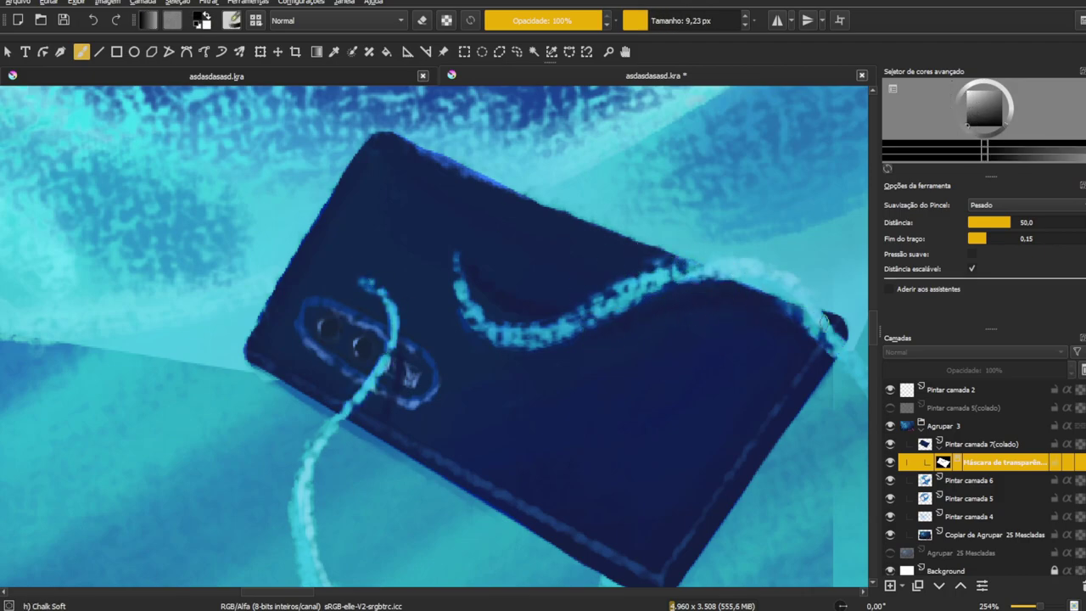